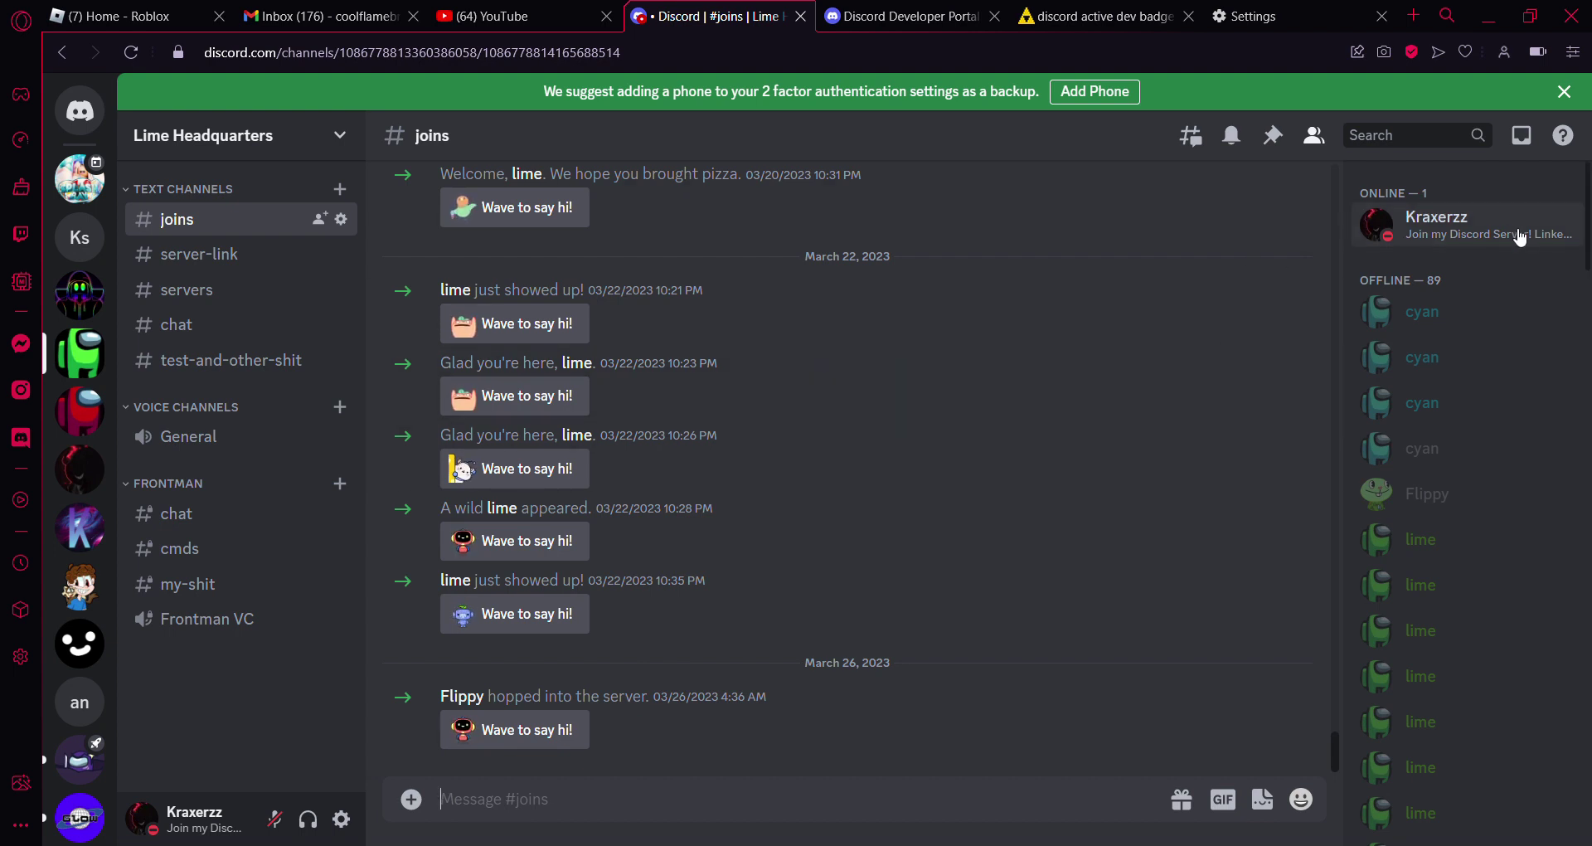
View the member's Active Developer badge on their profile card, then close it
click(1492, 231)
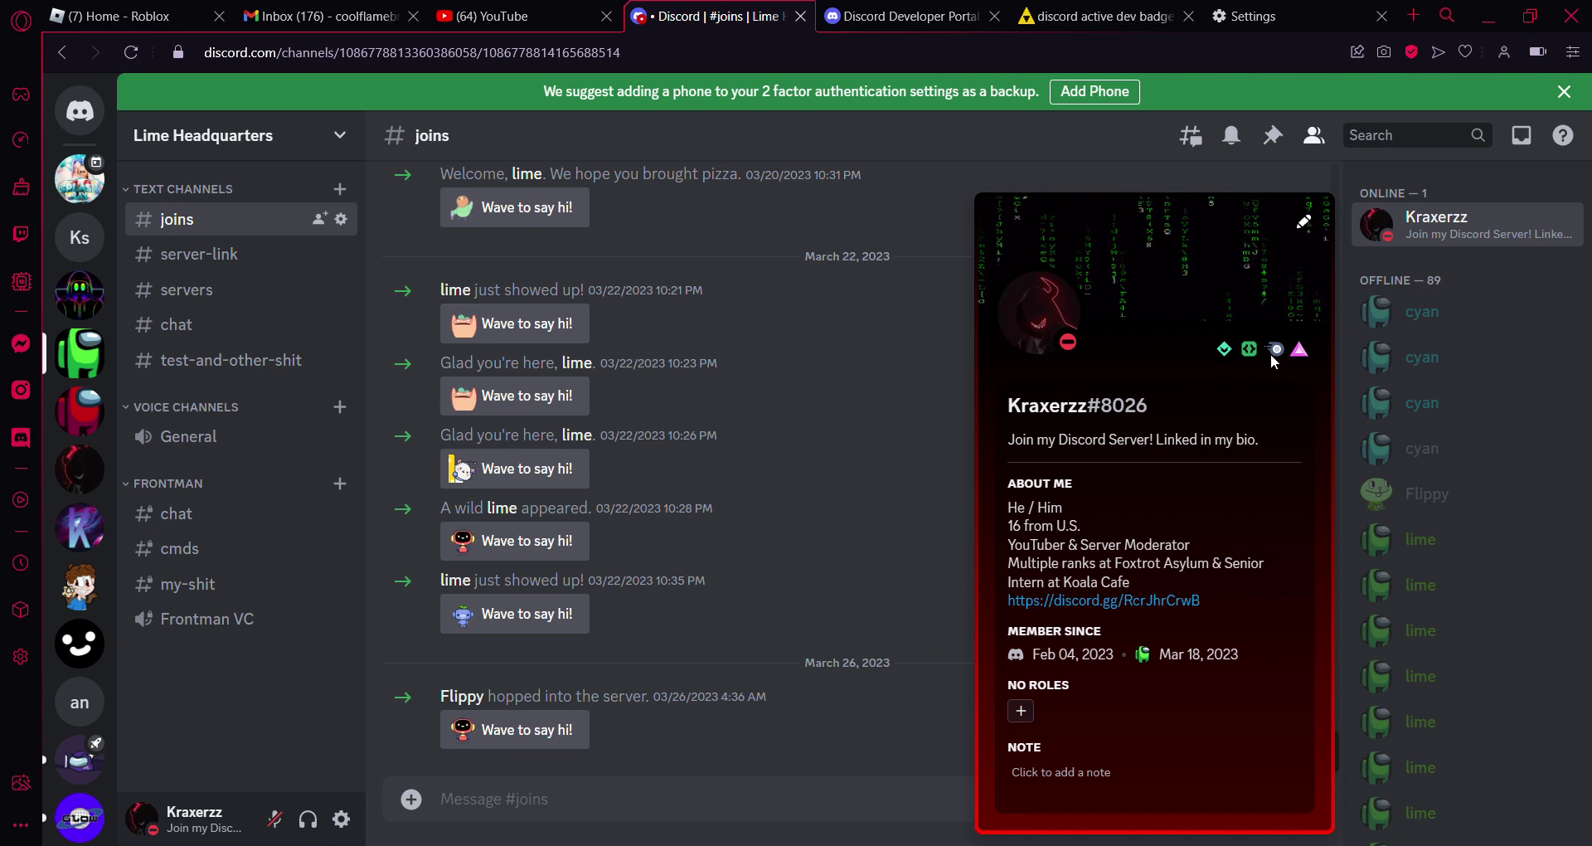
mouse_move(1247, 351)
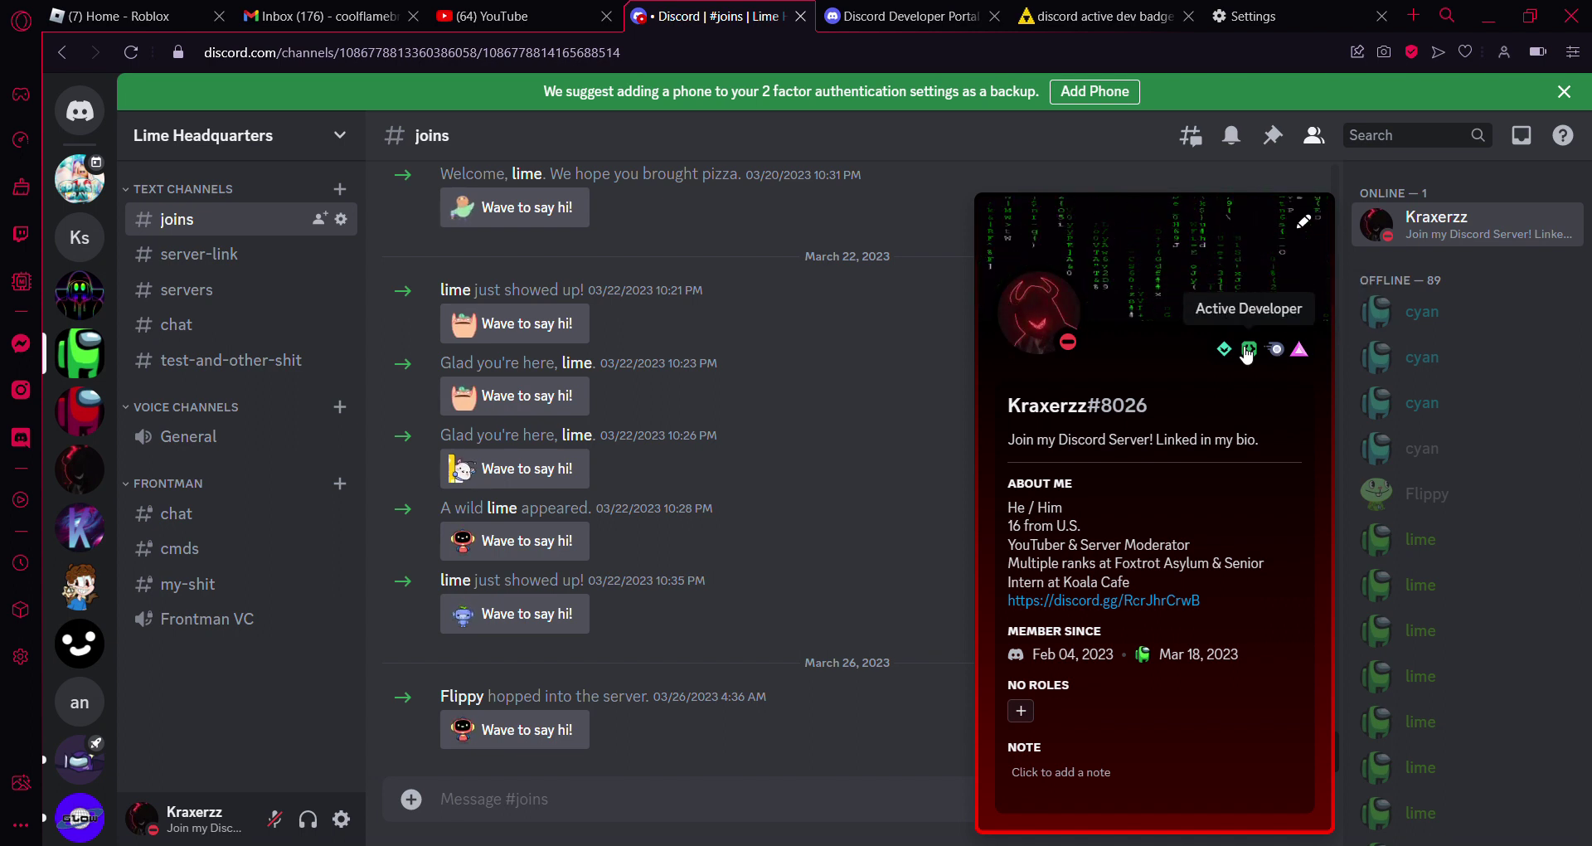
click(887, 333)
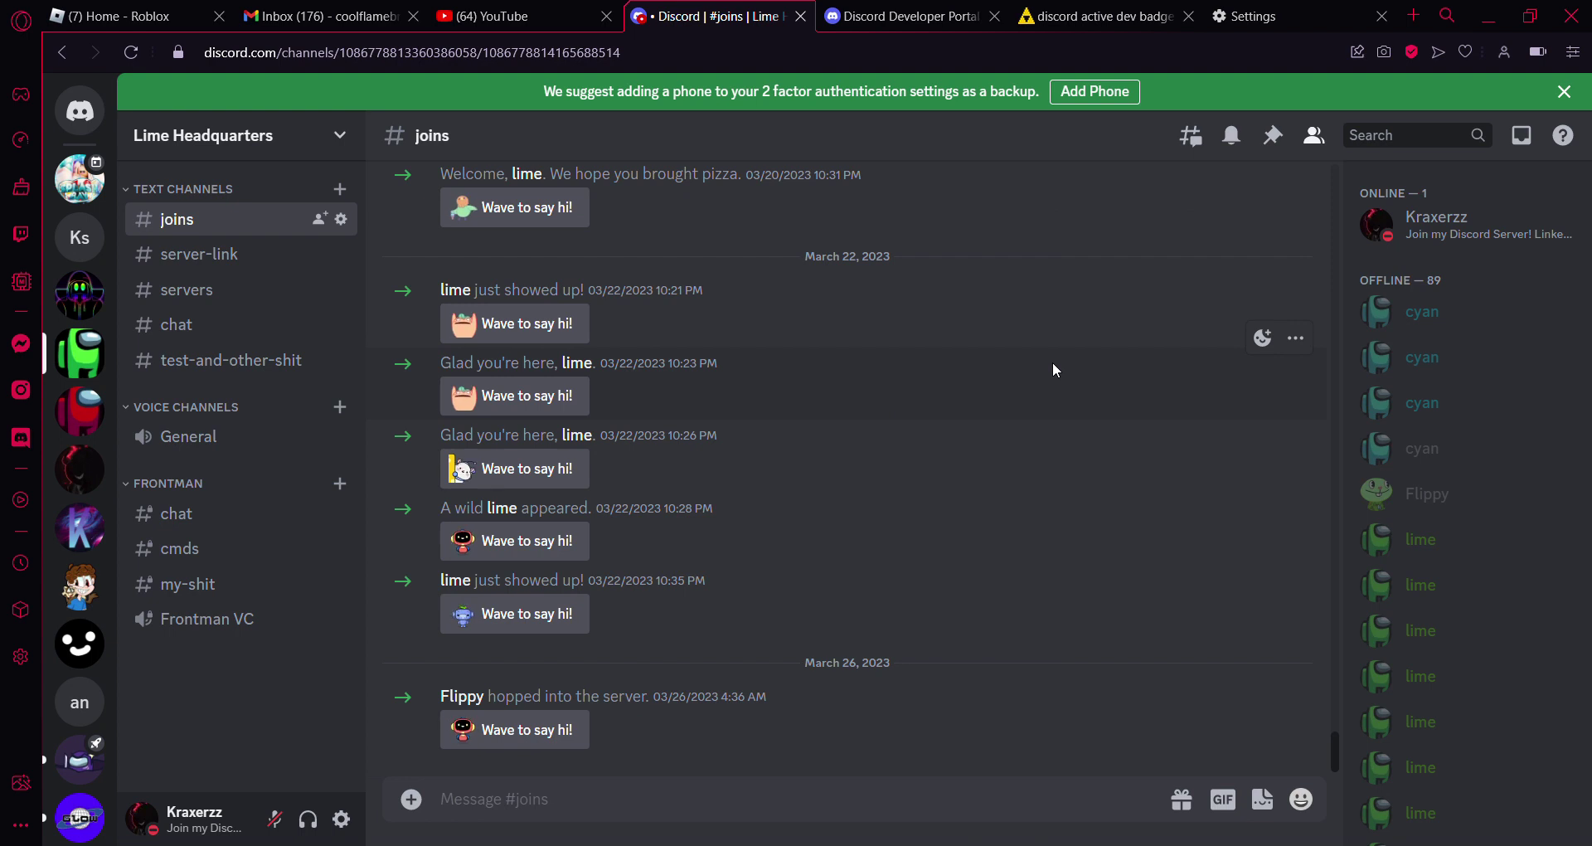
Go to the Developer Portal applications page and begin a New Application
click(876, 20)
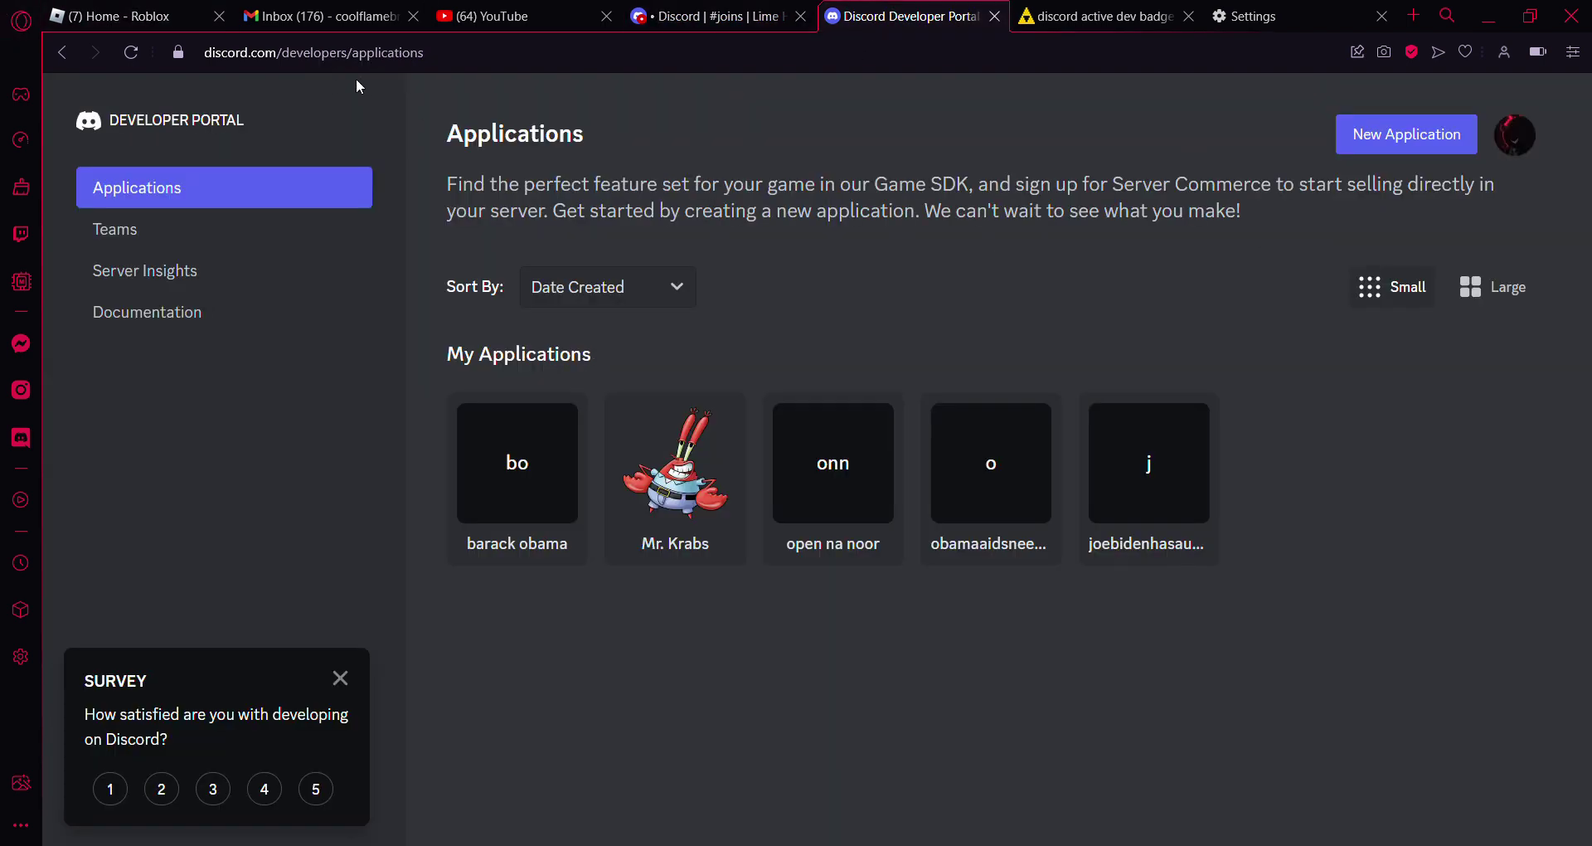
click(284, 54)
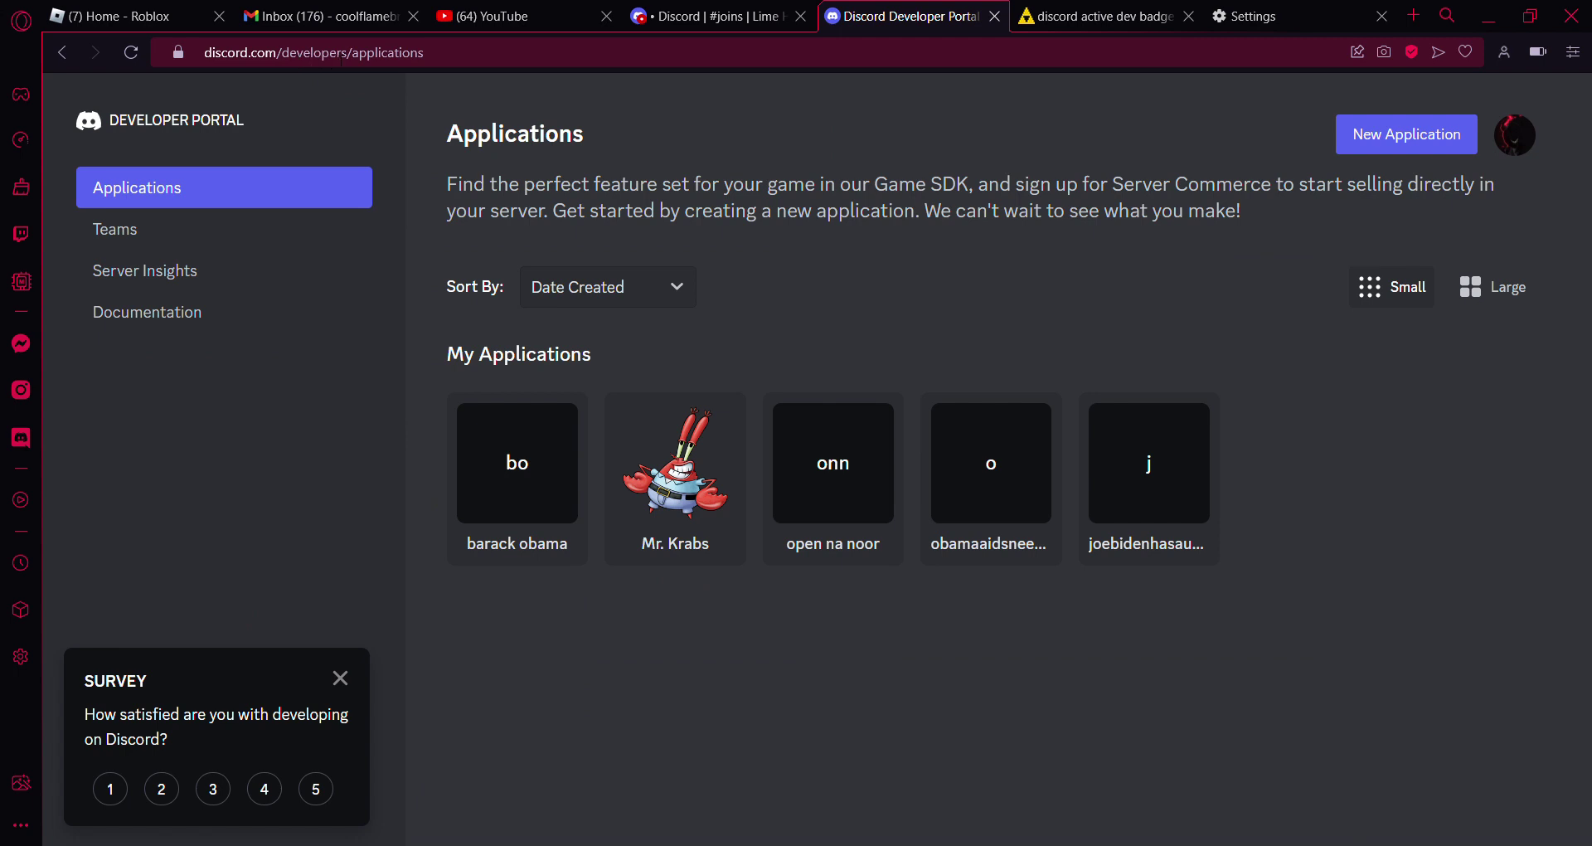
click(1376, 146)
Name the application 'hitler' instead of the mistyped 'obama', keep it under Personal, and accept the terms
click(873, 455)
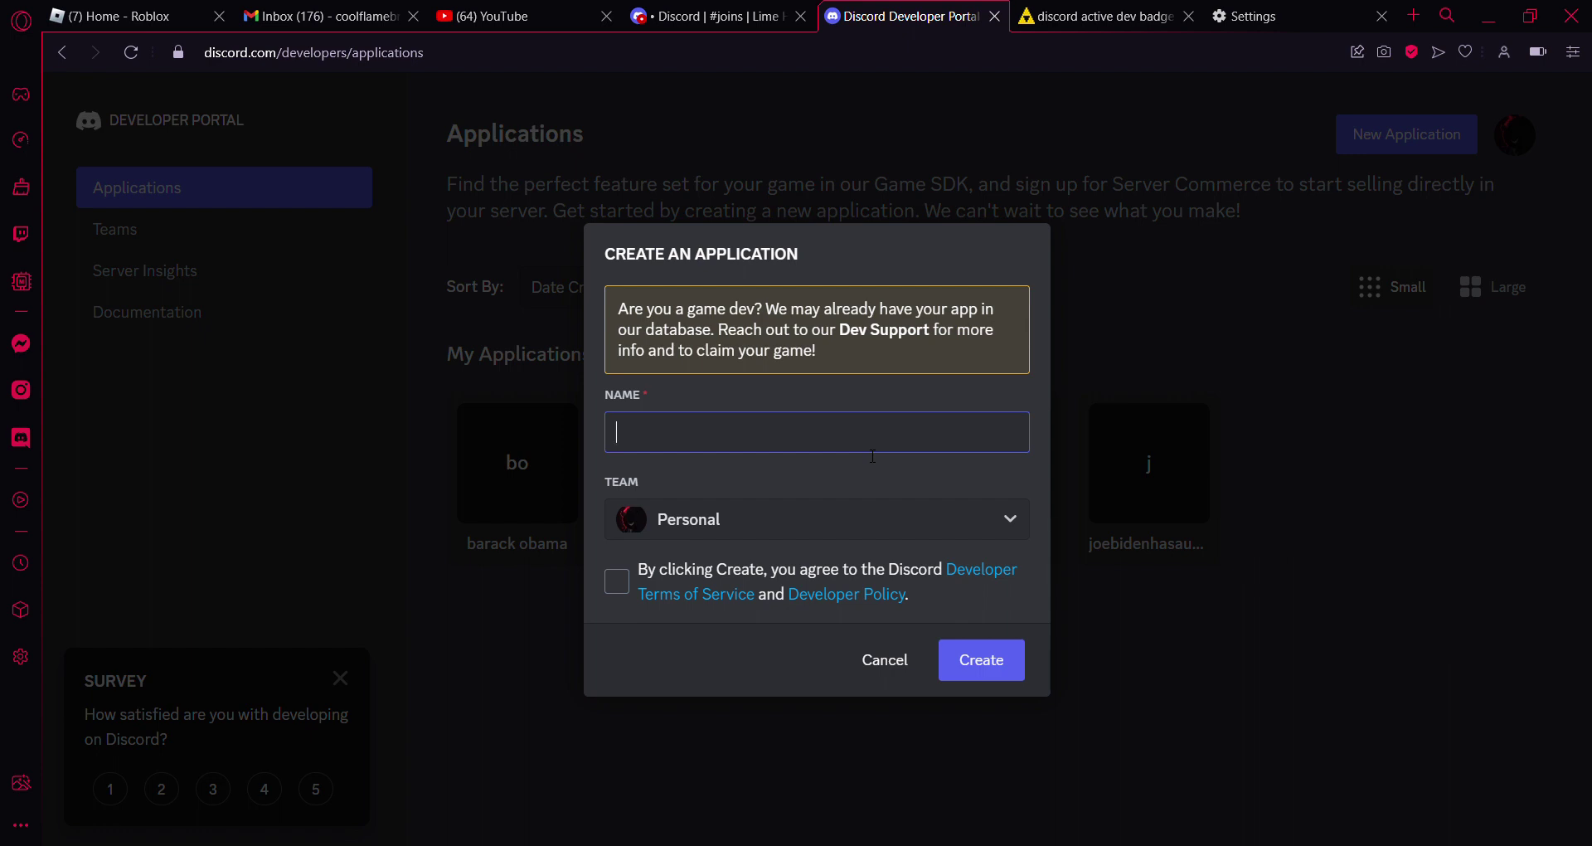
text(obama)
key(BackSpace)
key(BackSpace)
key(BackSpace)
key(BackSpace)
text(hitler)
click(733, 525)
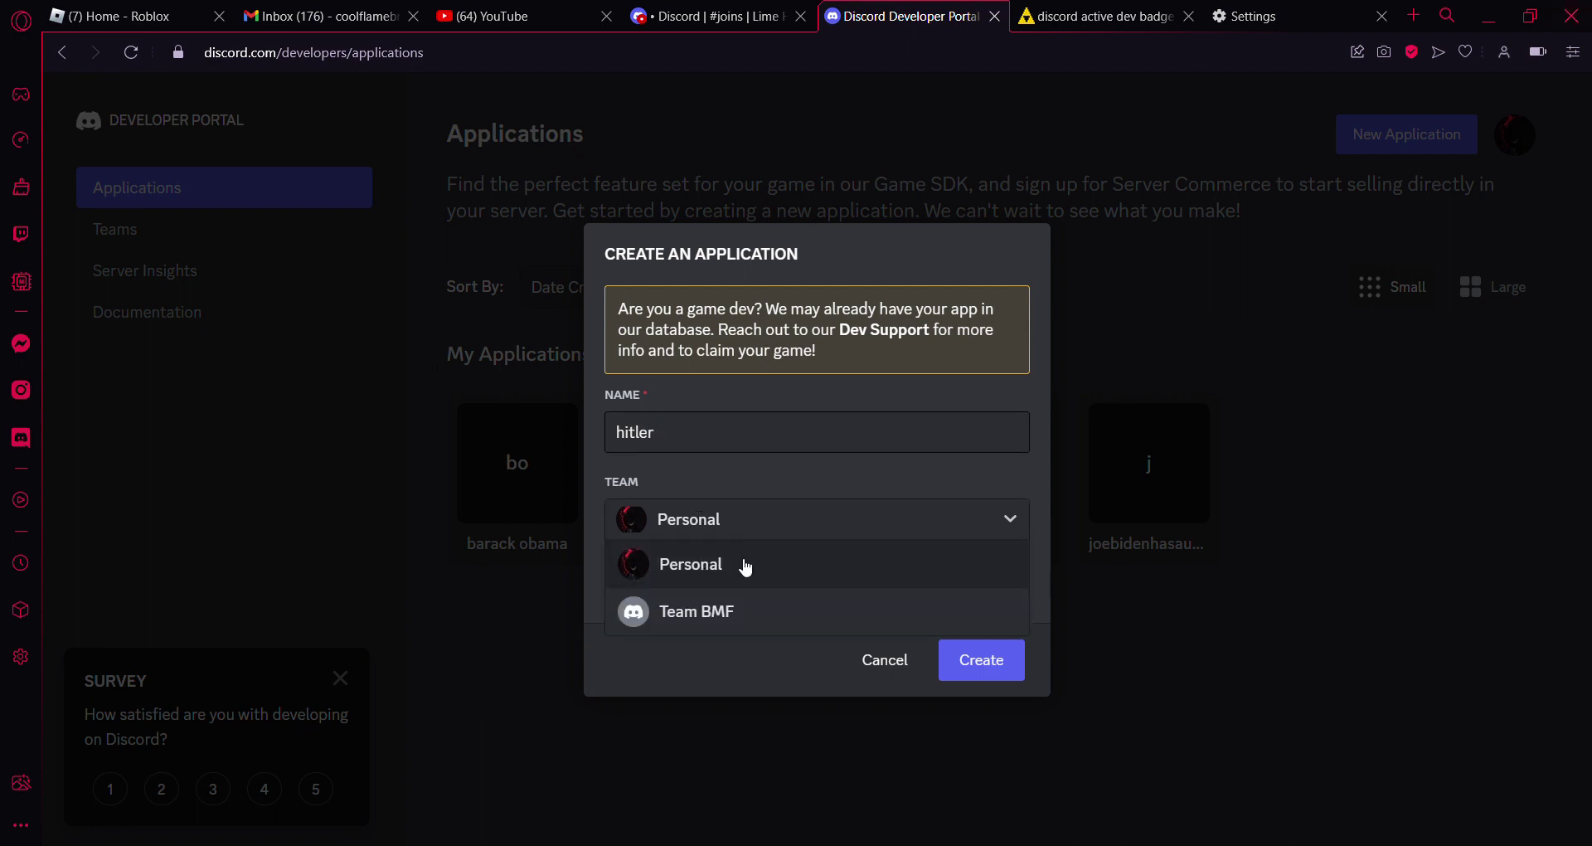
click(759, 562)
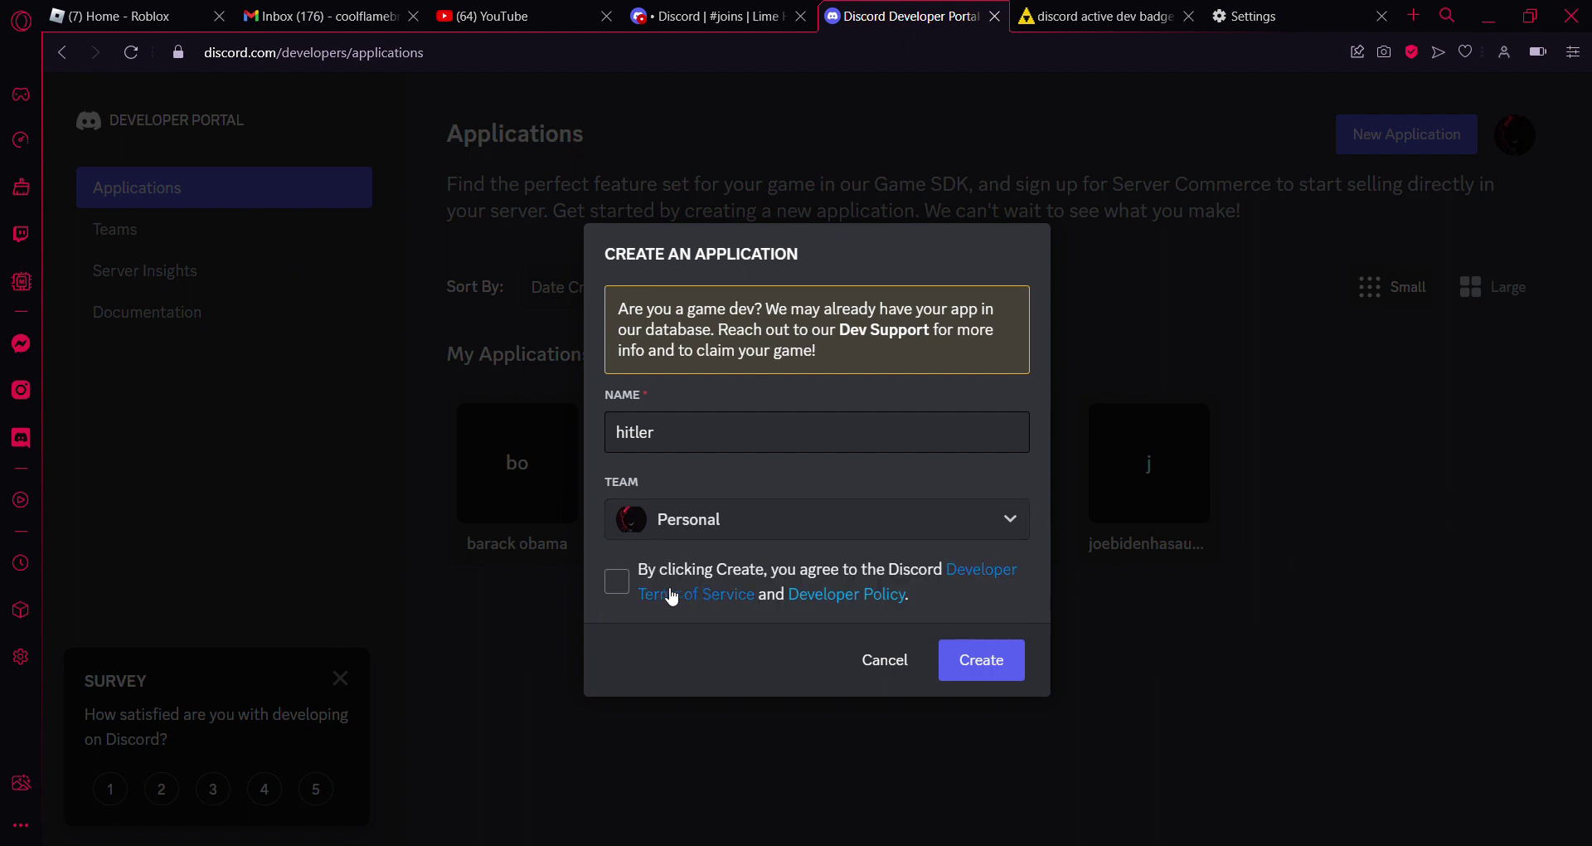
click(626, 580)
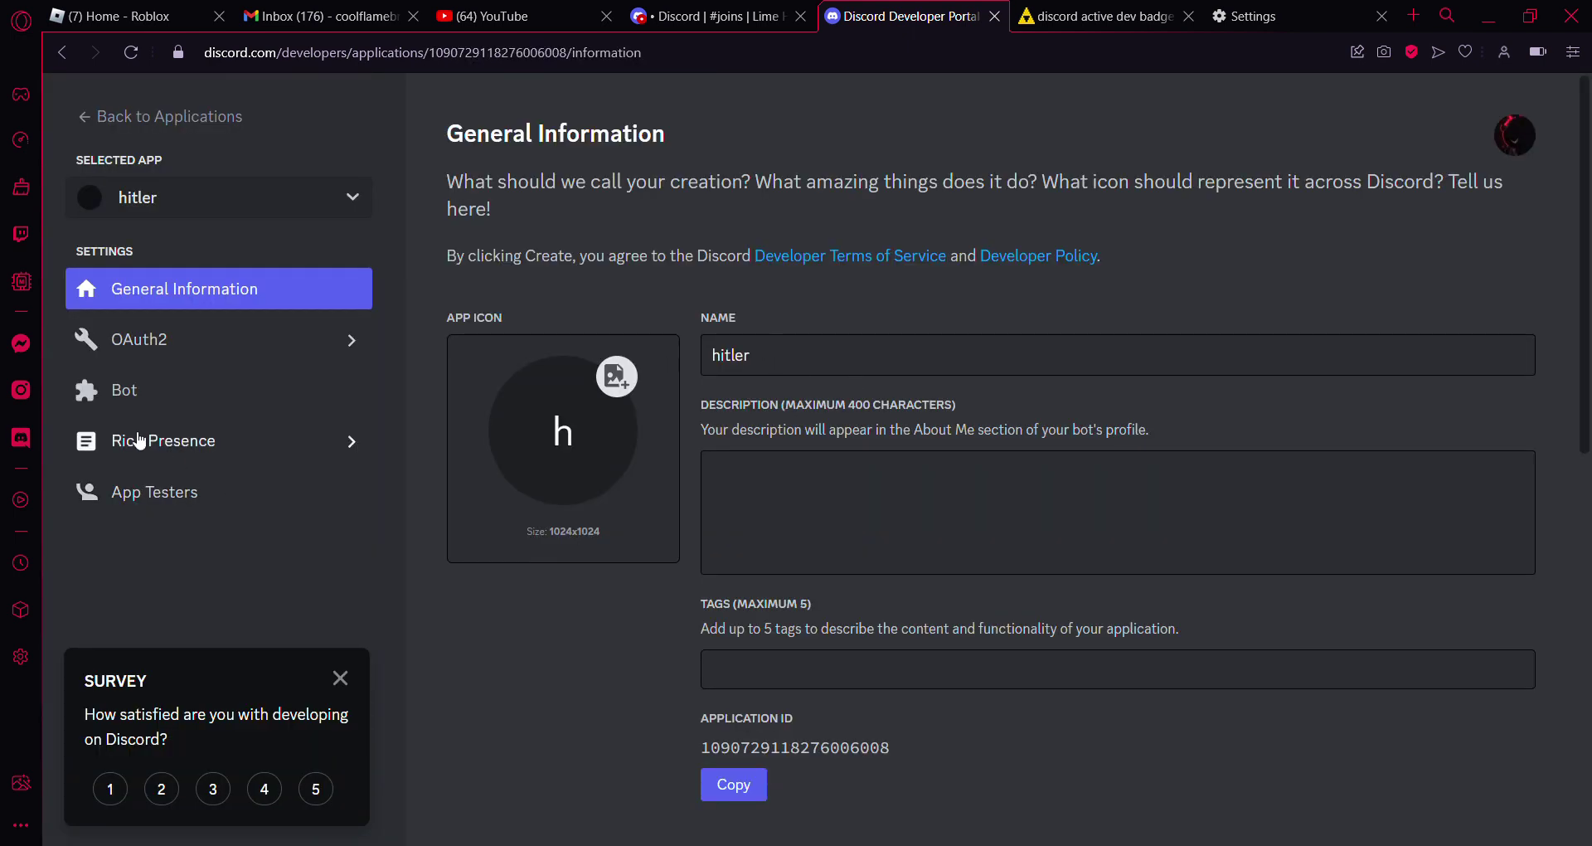
Try adding a bot user from Bot settings, confirming with the 2FA code; it fails on the username
click(104, 390)
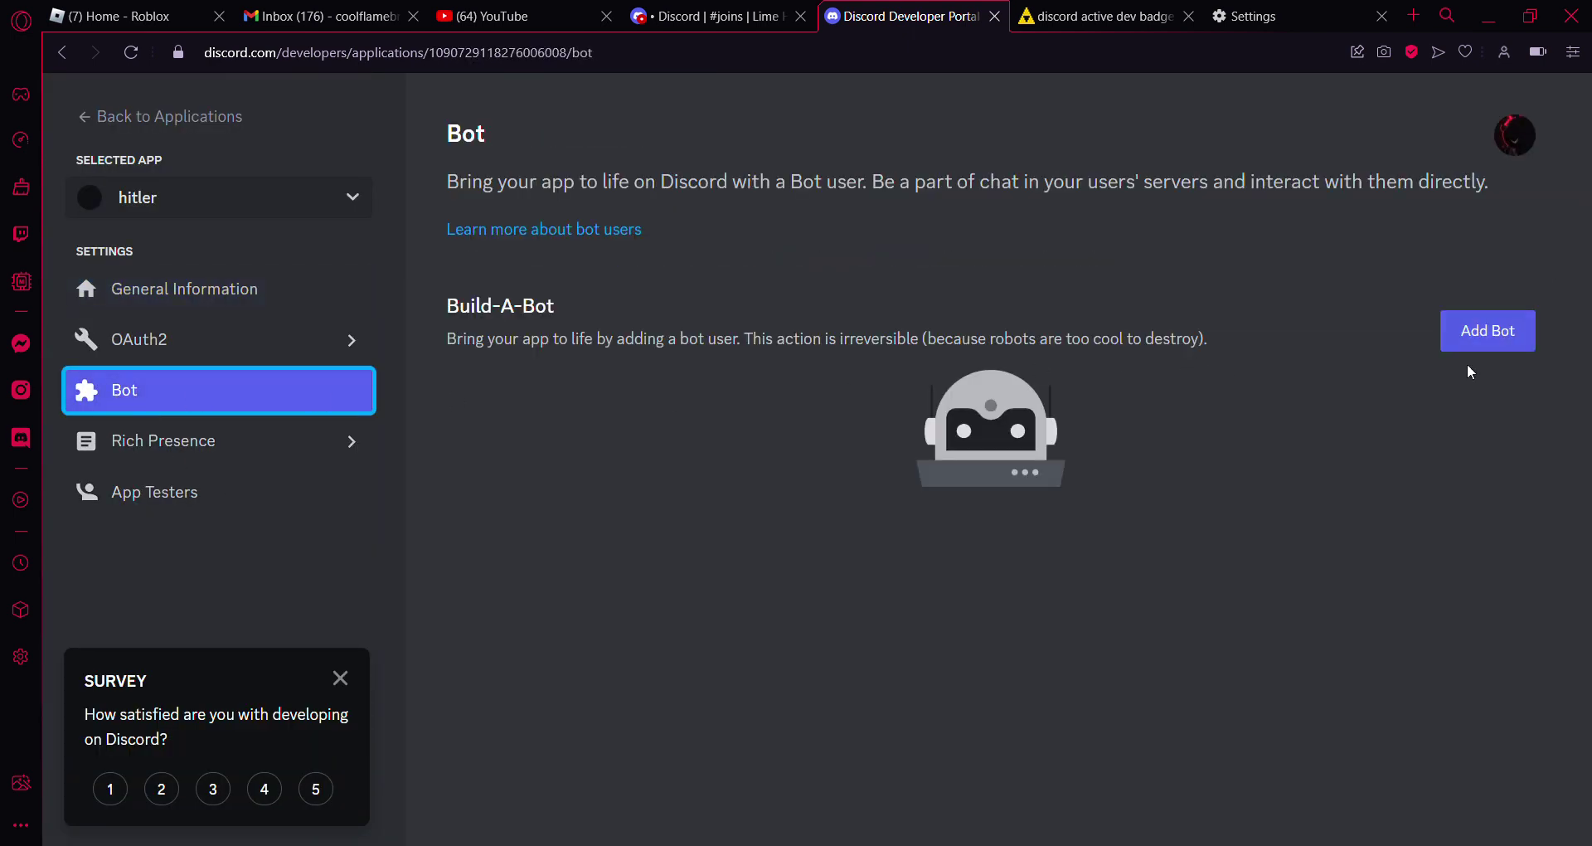
click(1480, 349)
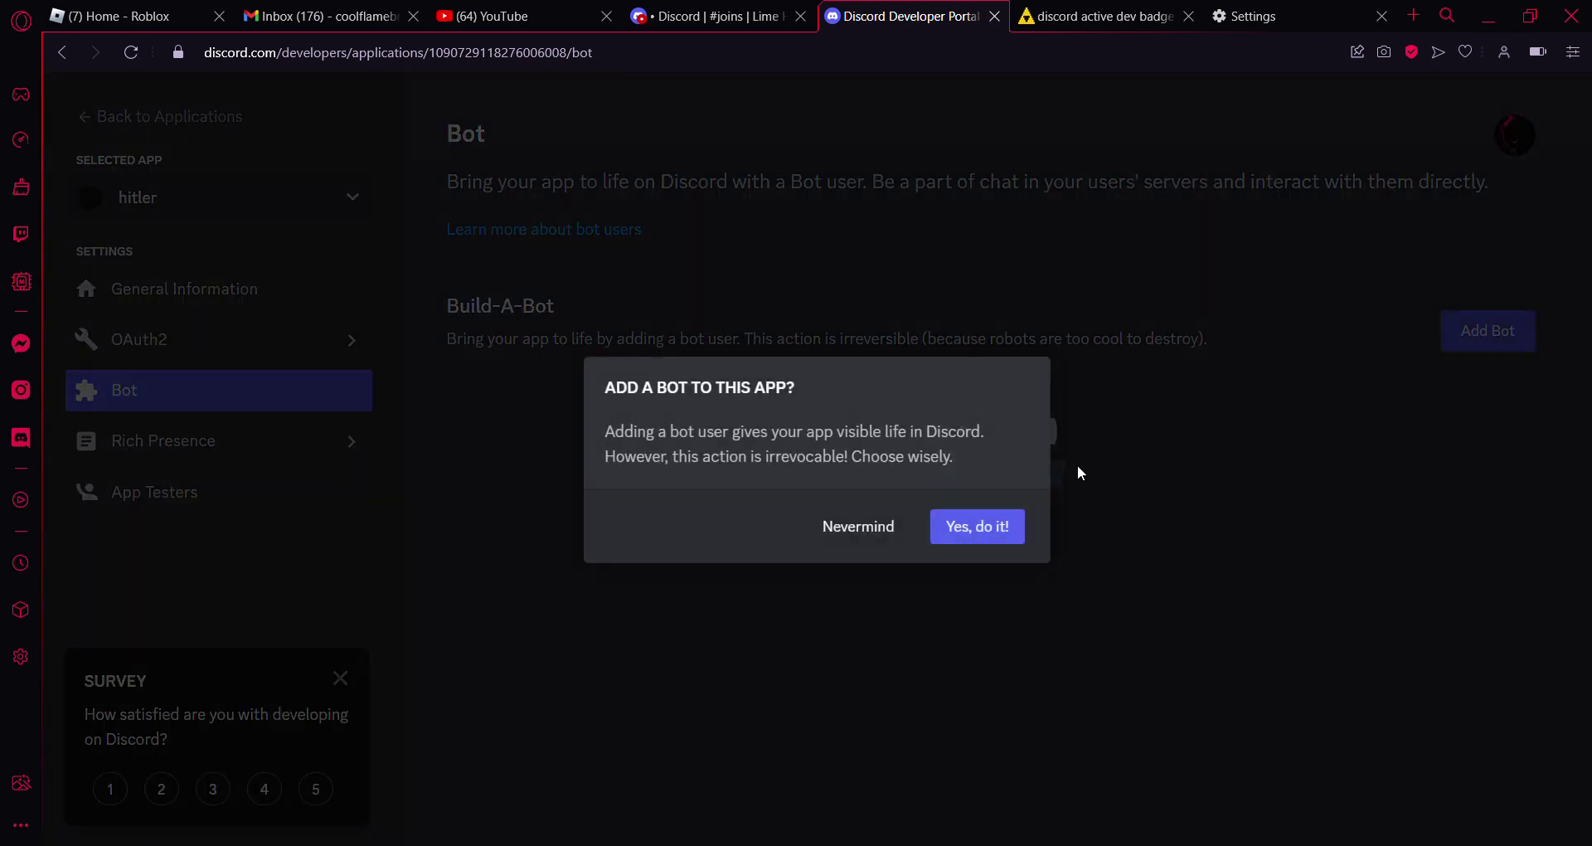
click(1005, 525)
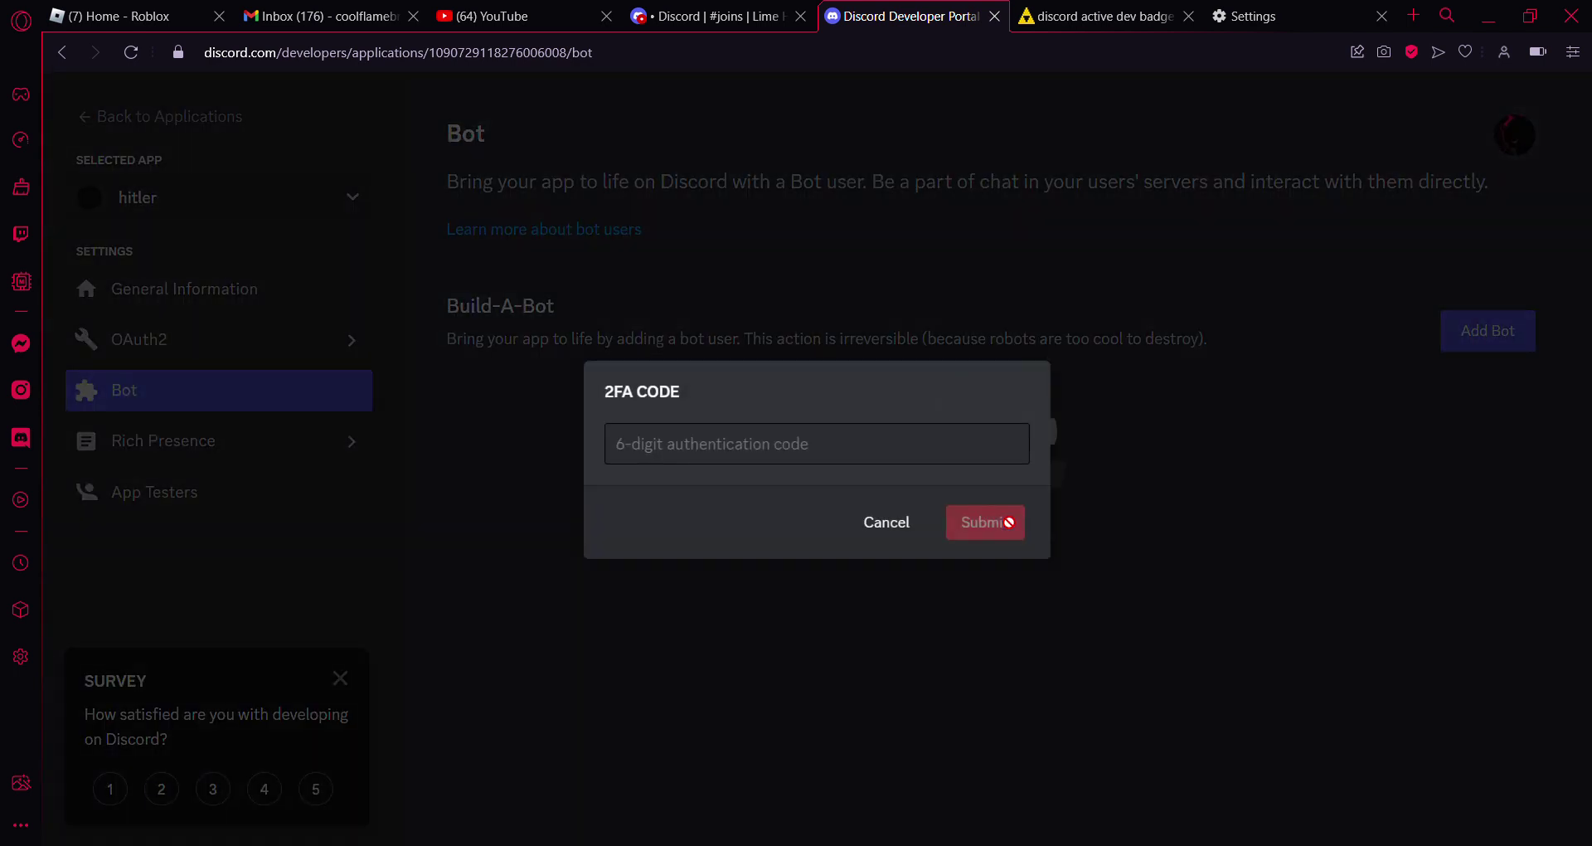
click(878, 456)
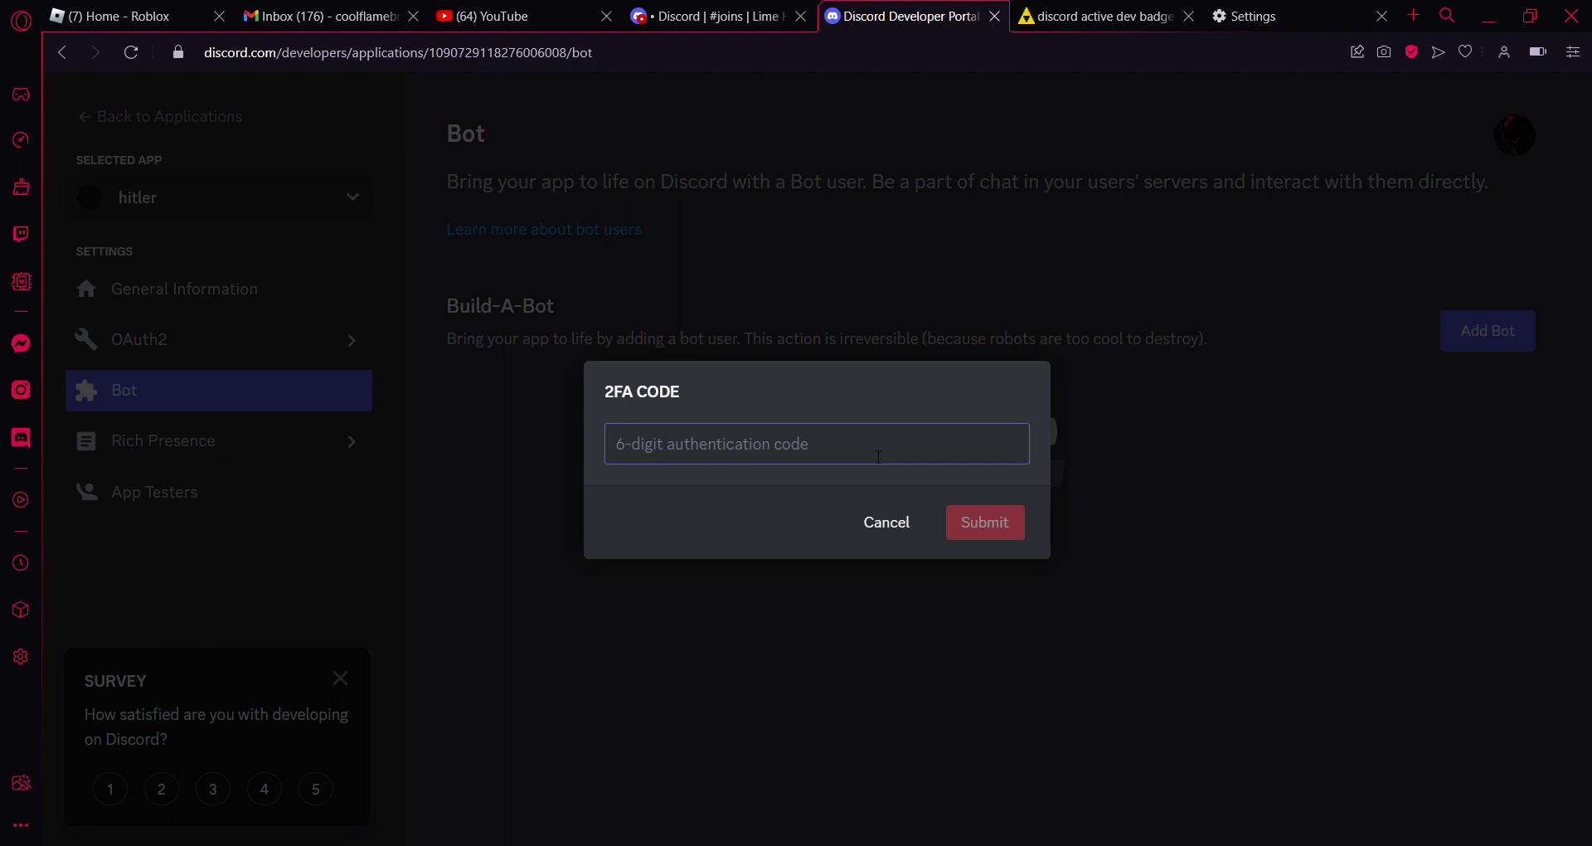
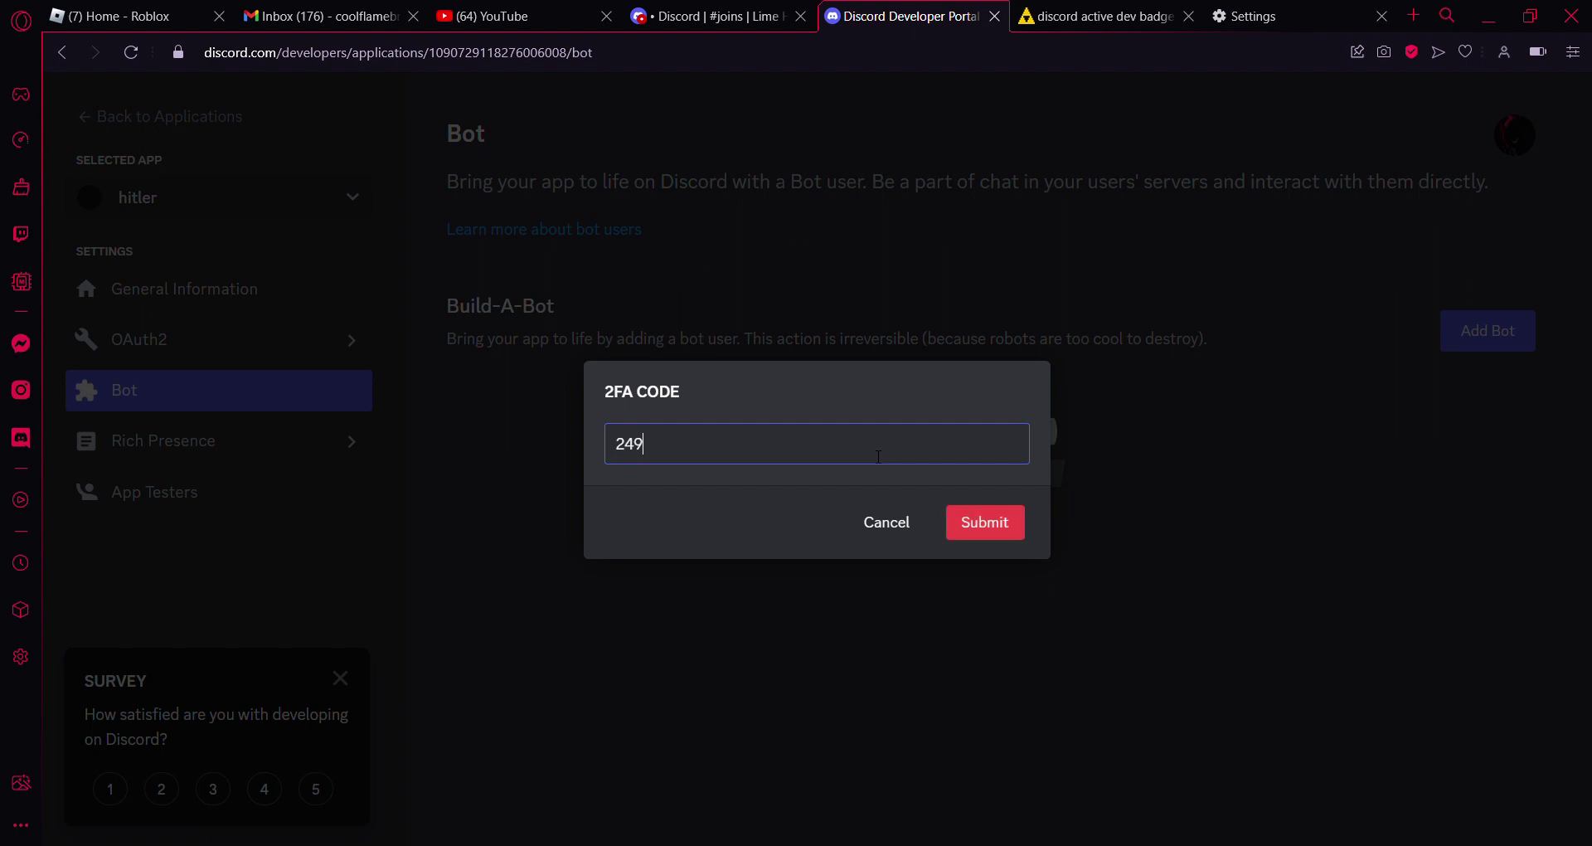
key(Return)
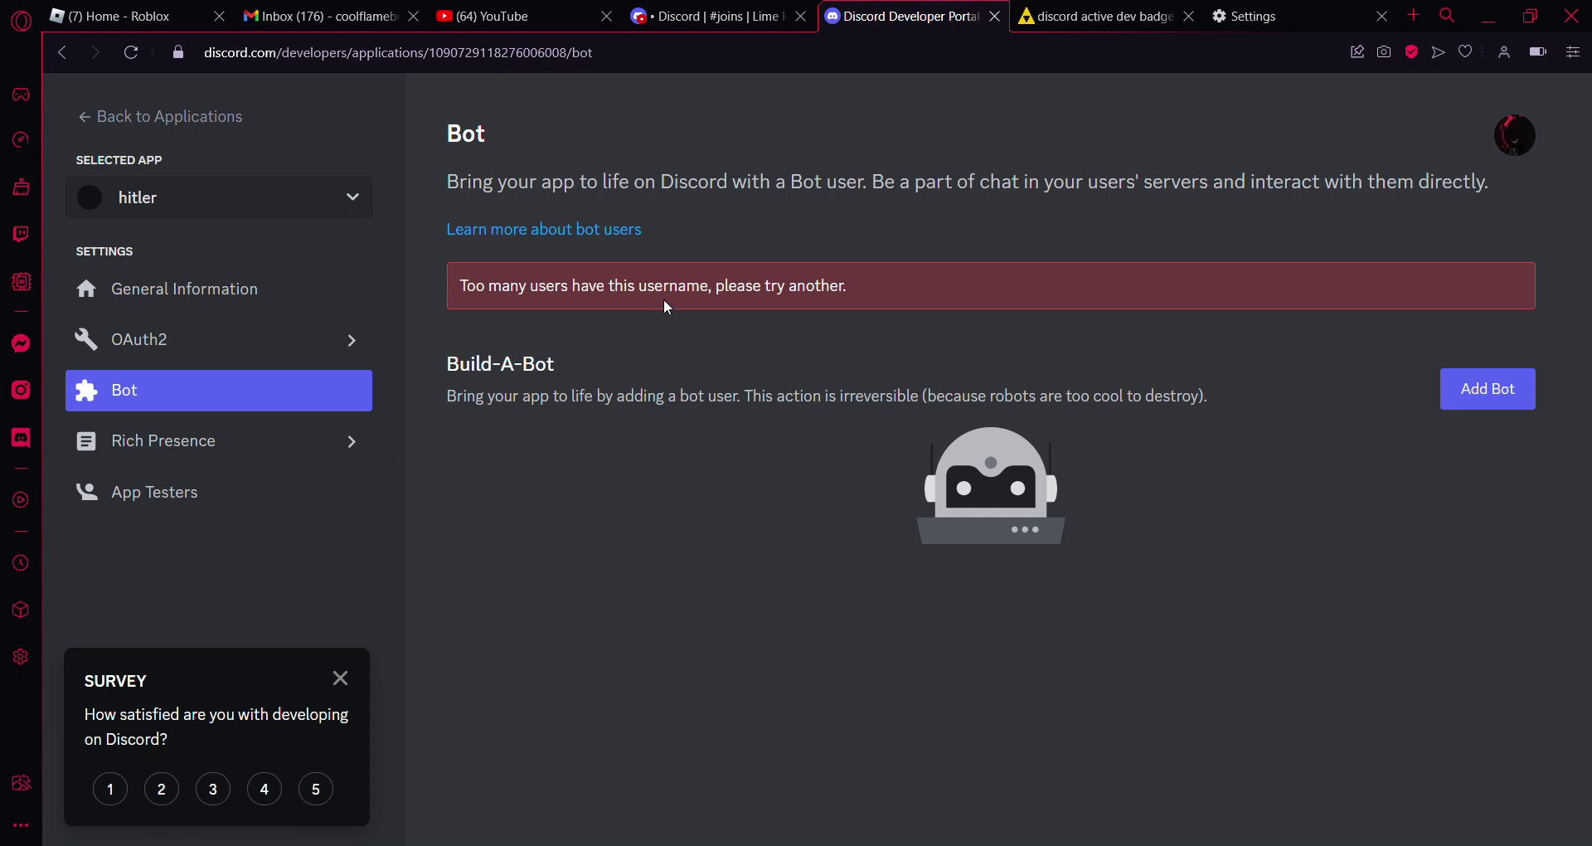
Rename the application to 'hitler2' in General Information and save the change
click(170, 294)
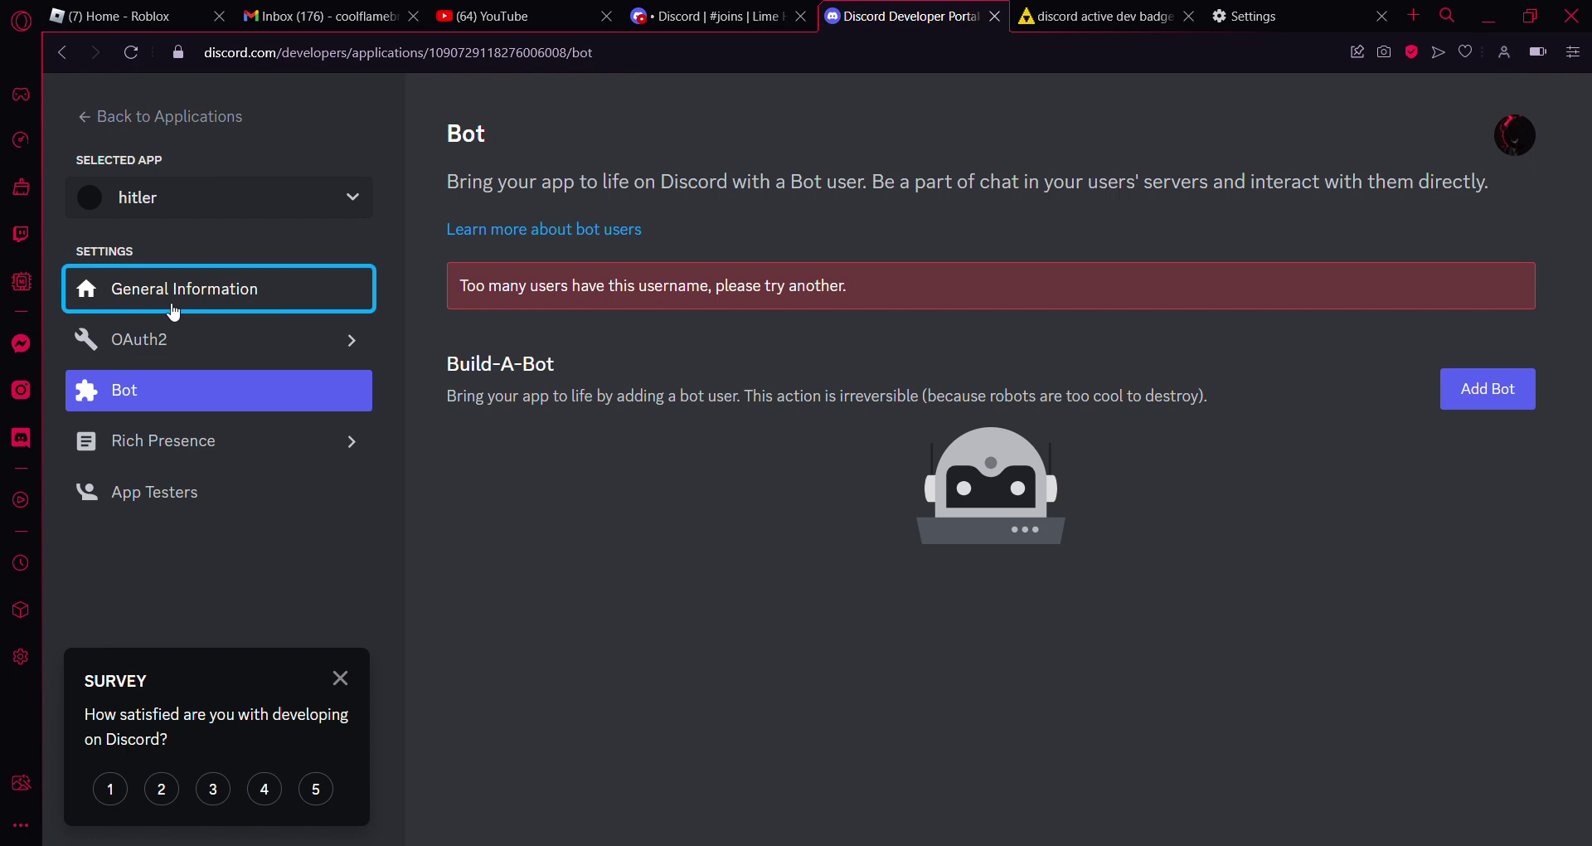
click(818, 372)
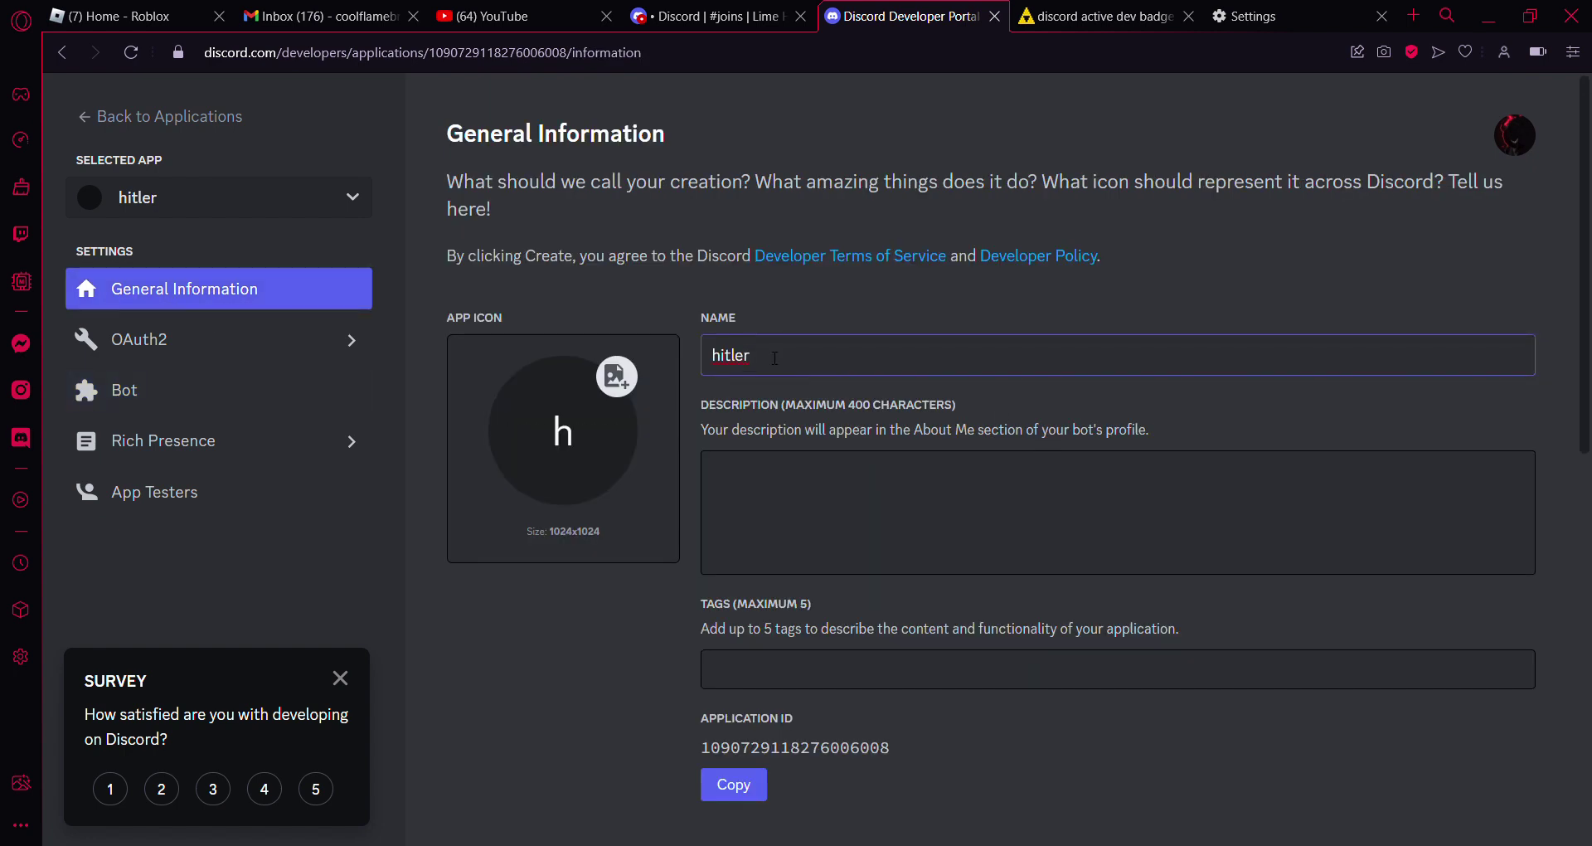
text(2)
click(1408, 758)
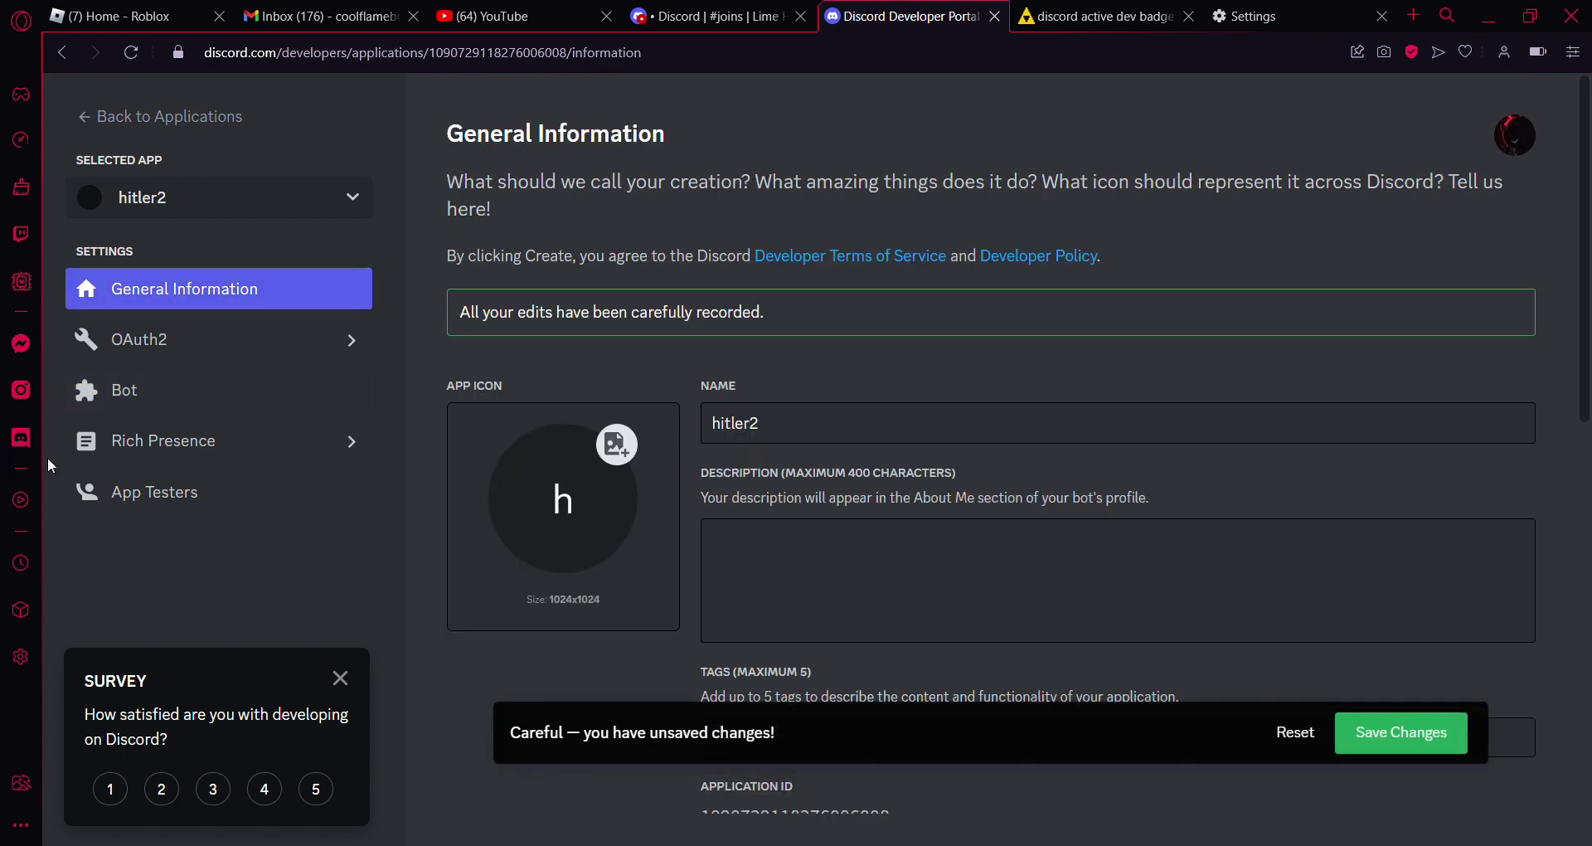
Add a bot user from Bot settings, confirming with the two-factor authentication code
click(164, 405)
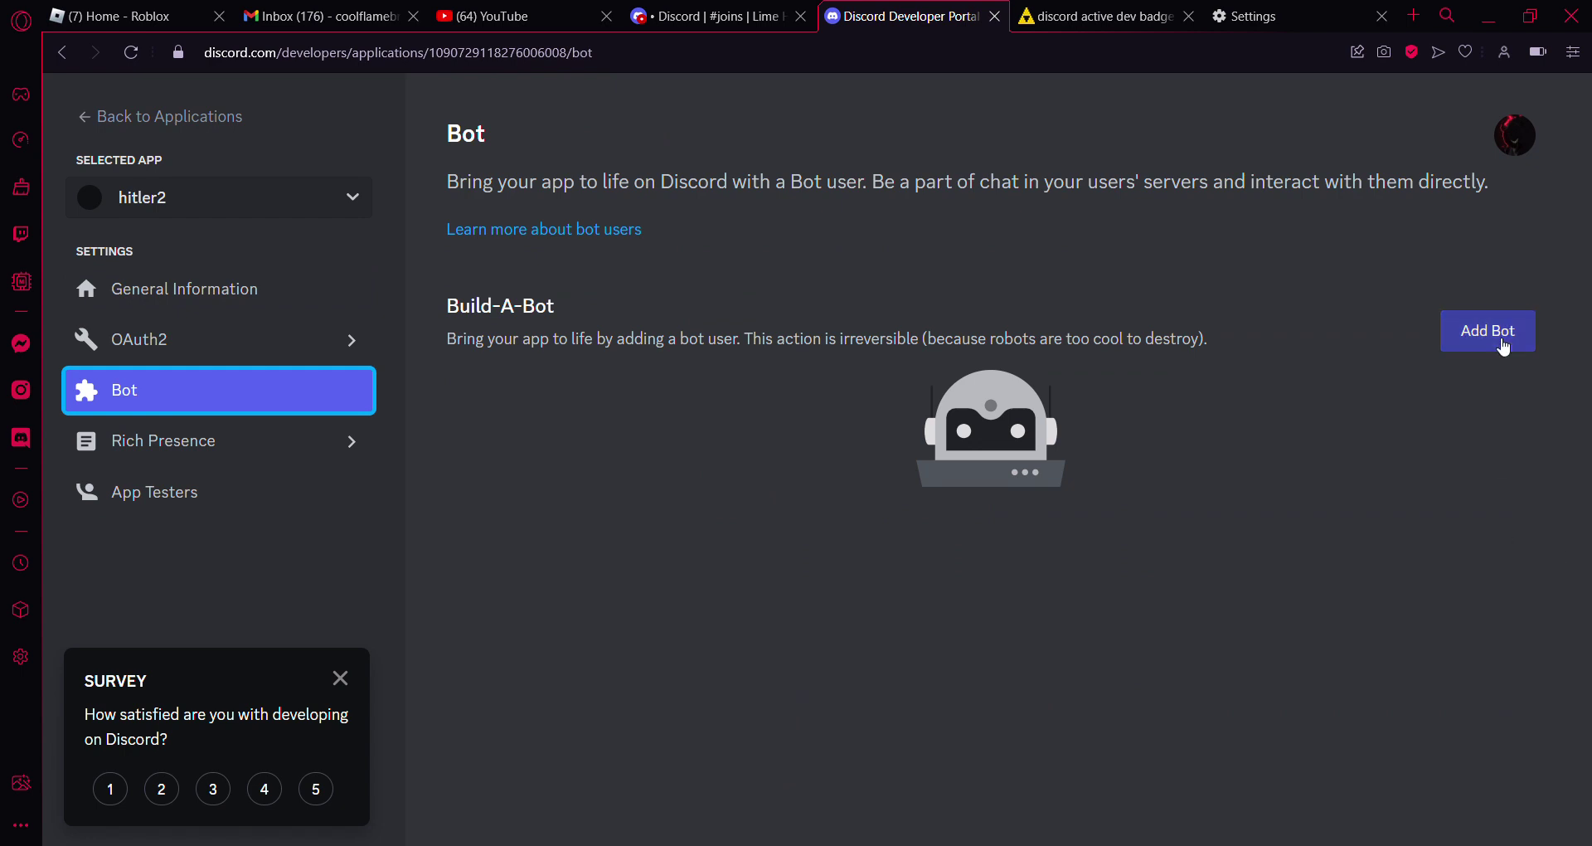
click(1503, 347)
click(989, 537)
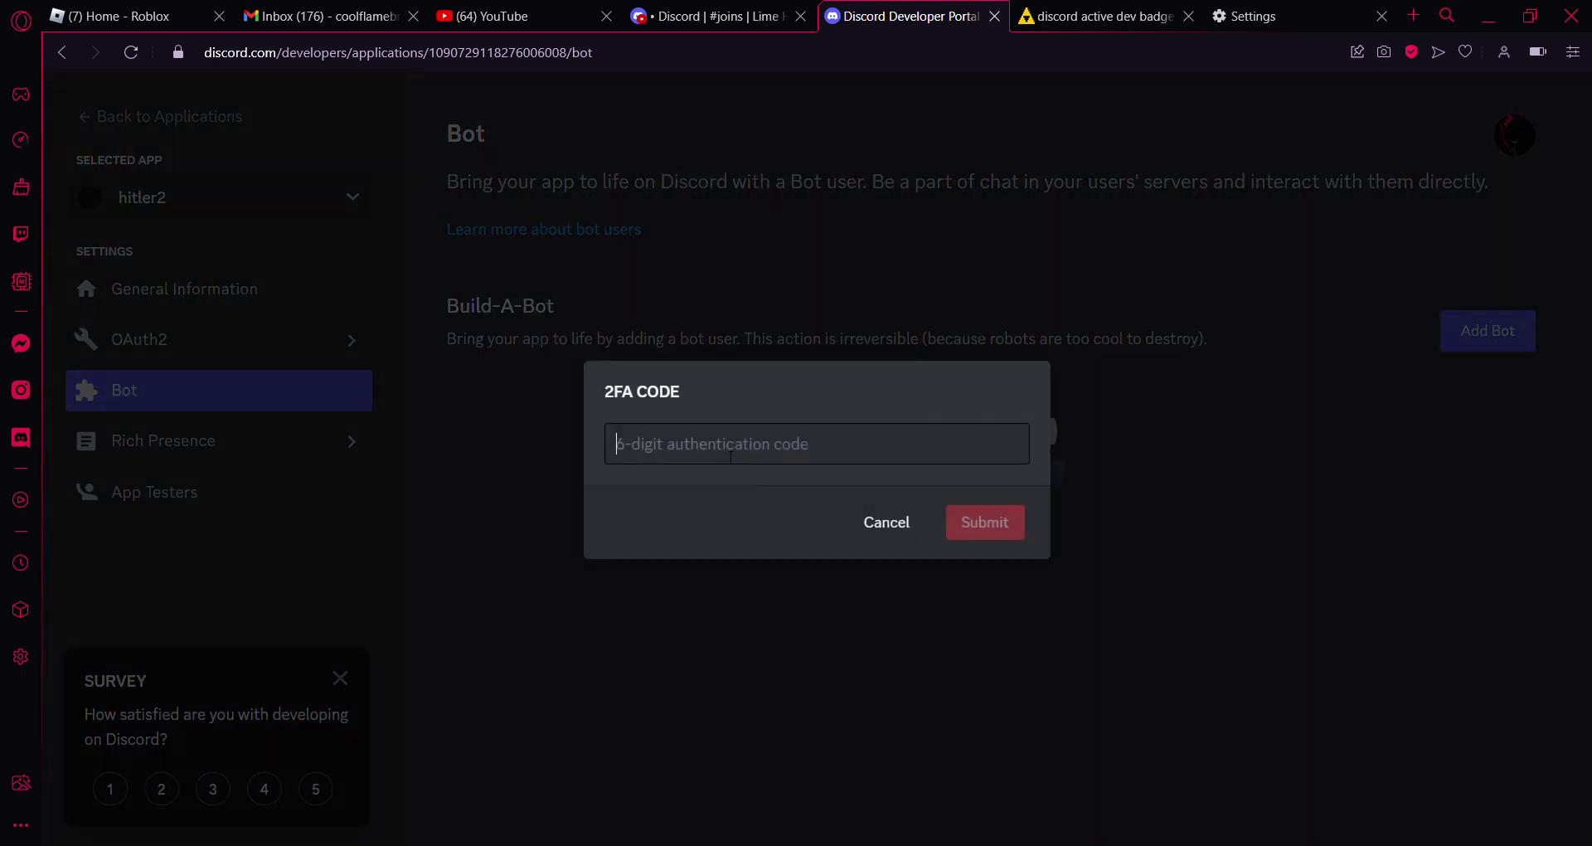
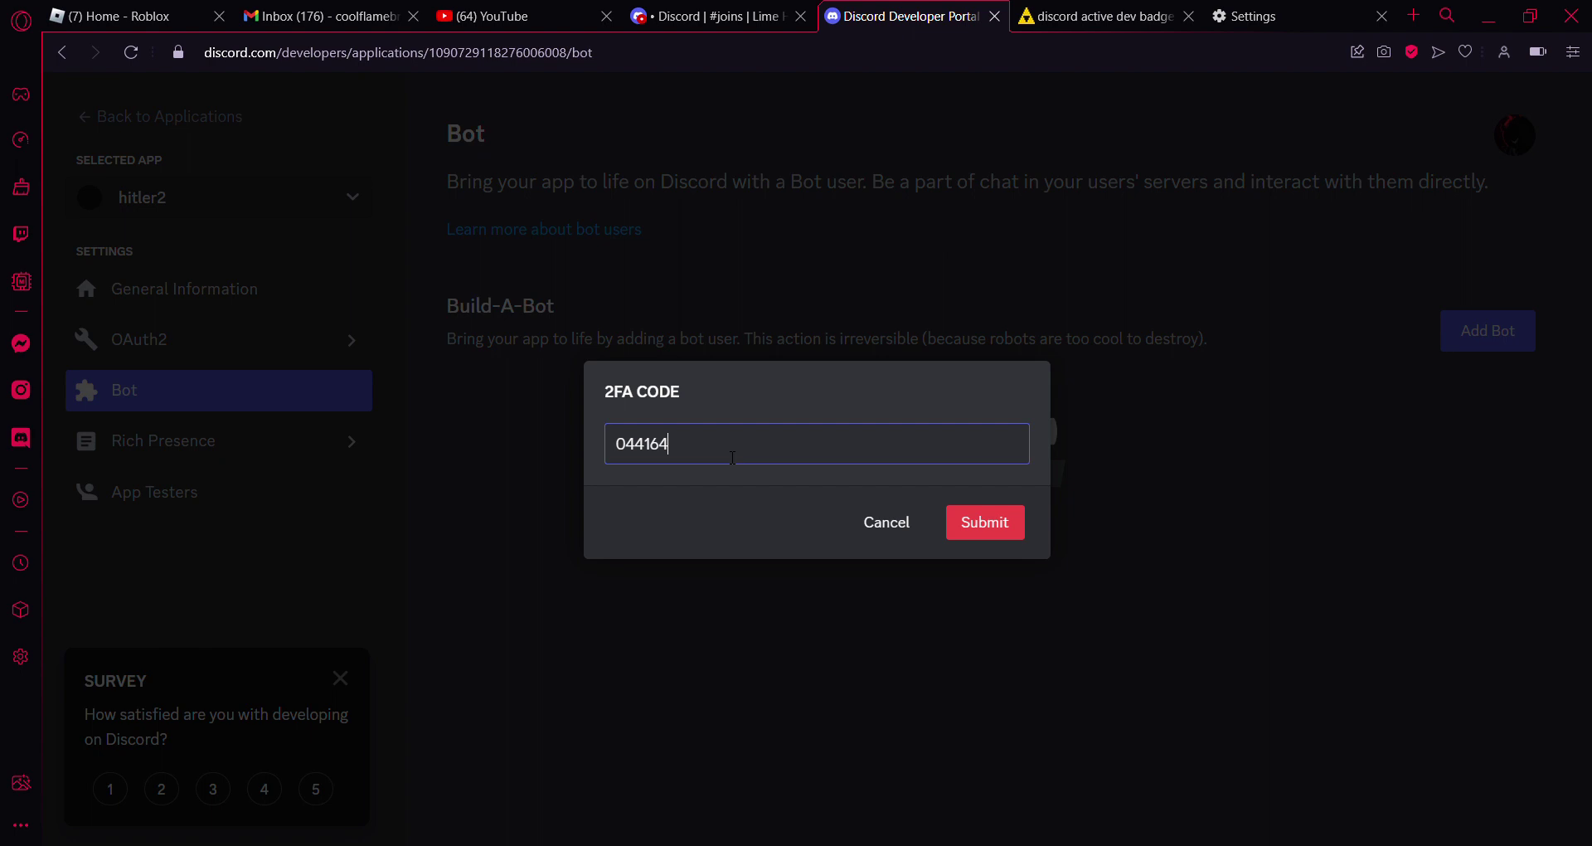
key(Return)
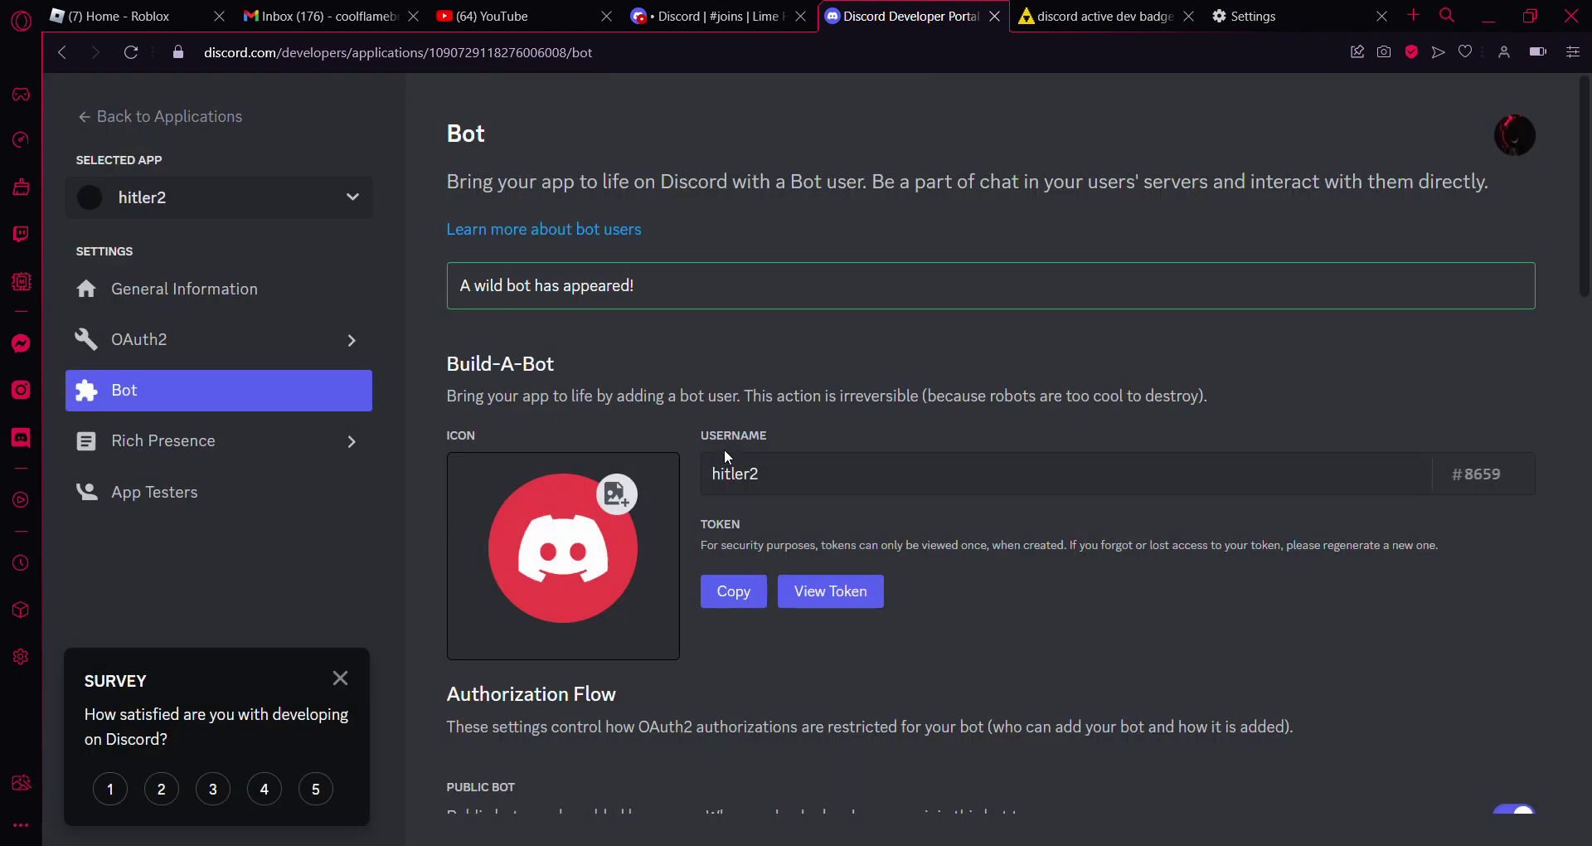
Scroll through the new bot's settings, then switch to the discordactivedev.vercel.app helper tab
scroll(953, 338, down, 1)
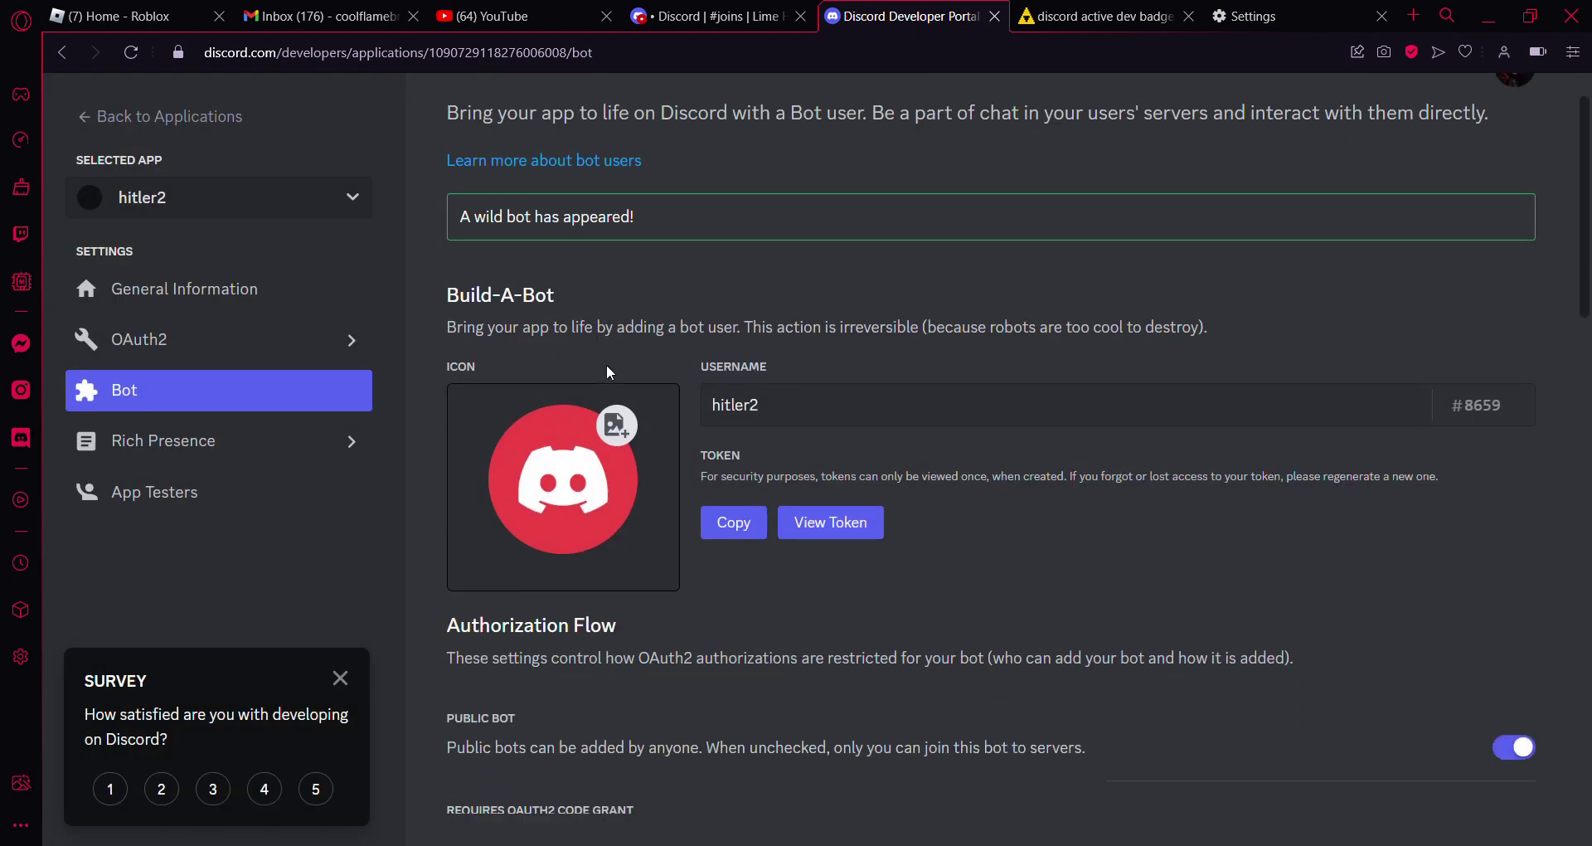
scroll(717, 663, up, 1)
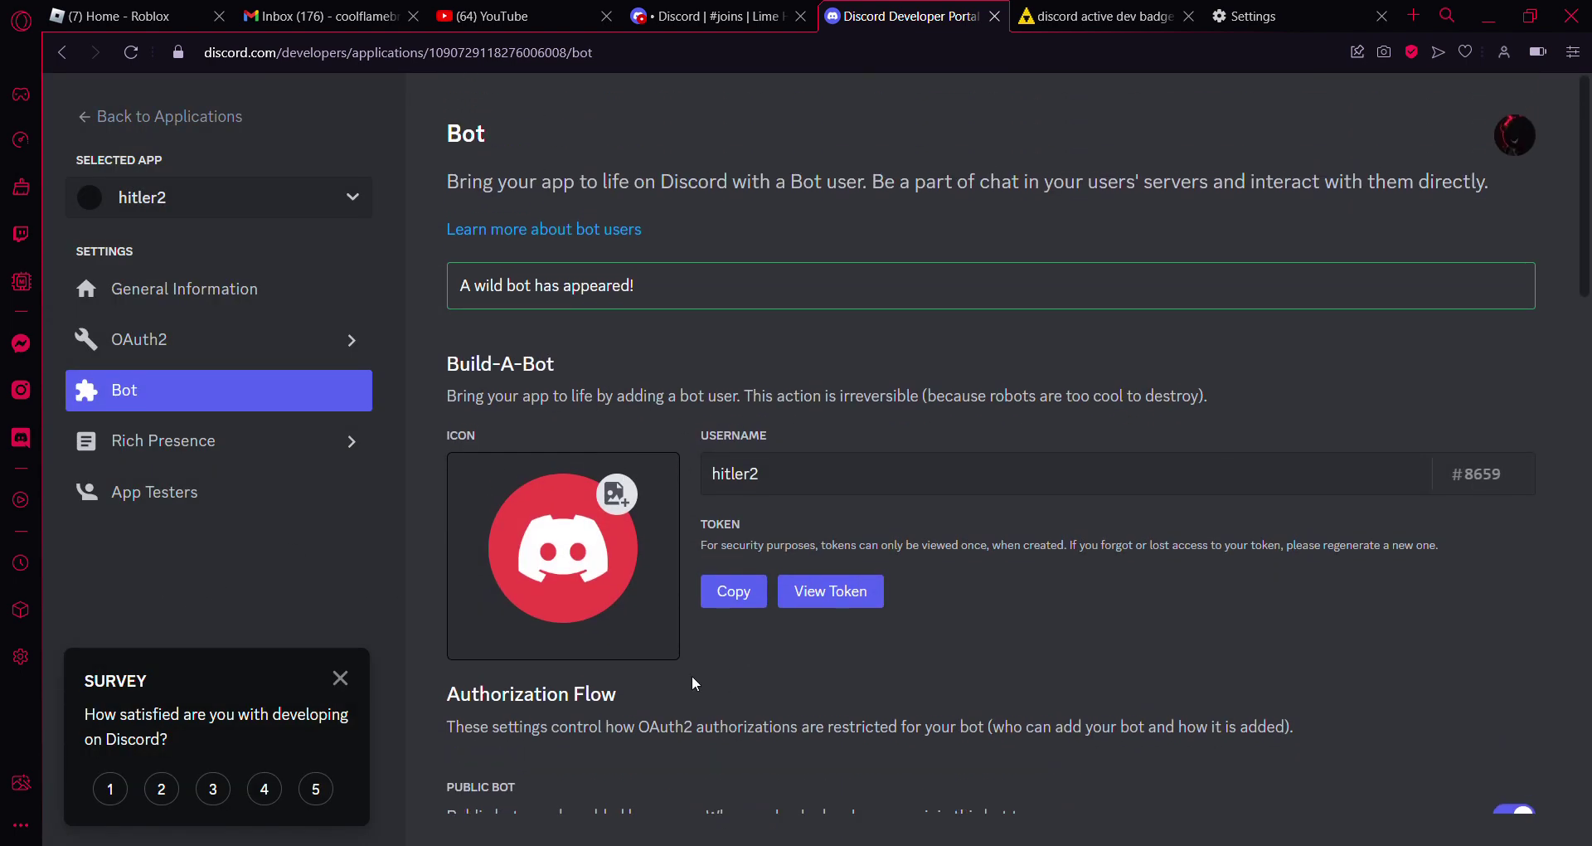
key(ctrl+Tab)
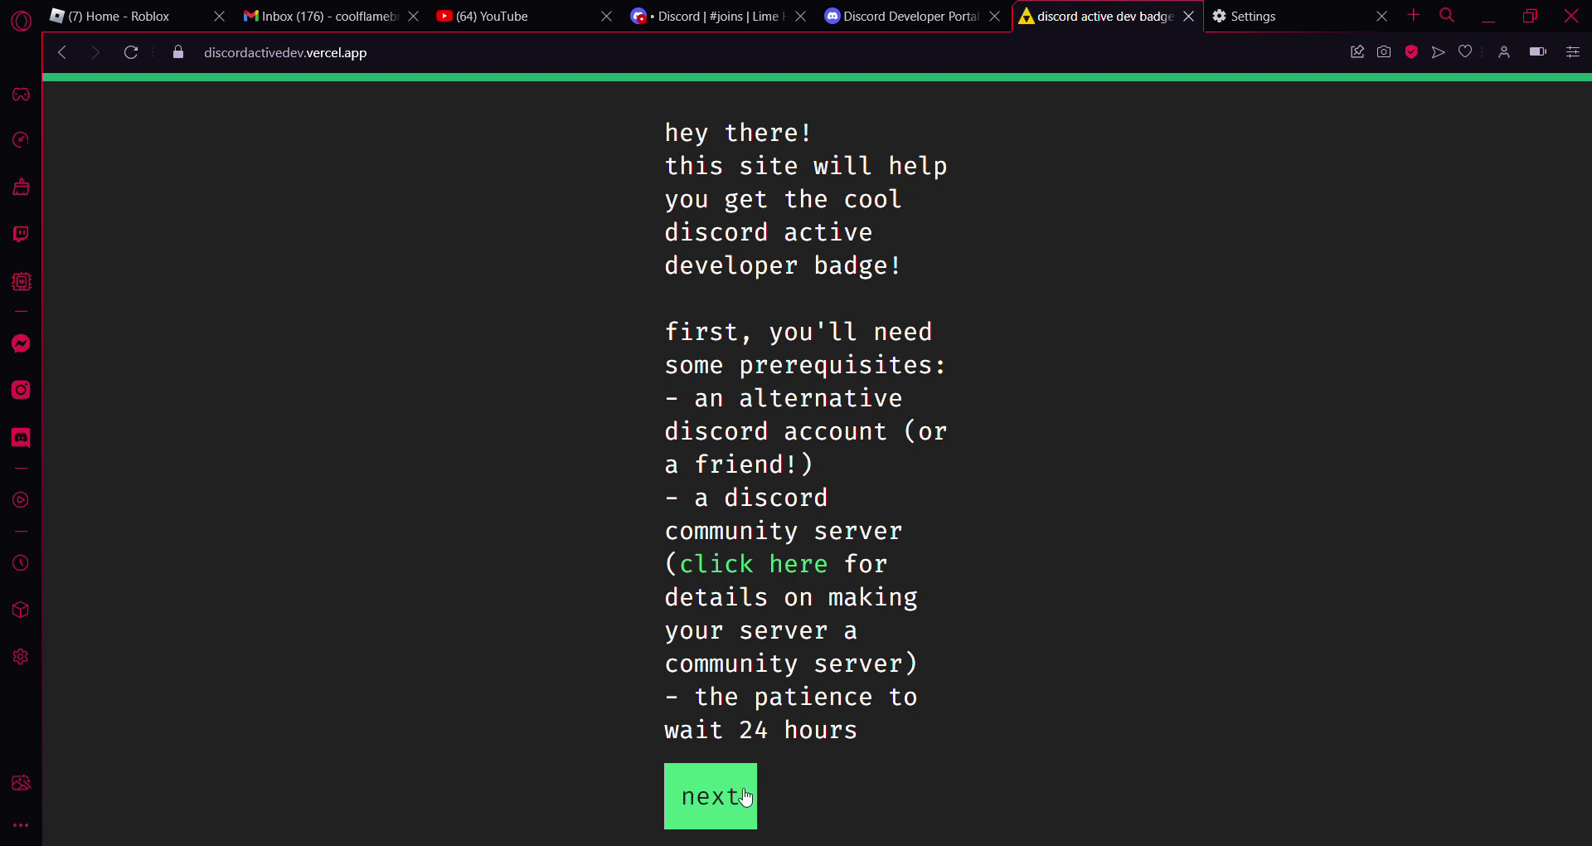
Advance the helper past its prerequisites page to the application ID and public key step
click(735, 815)
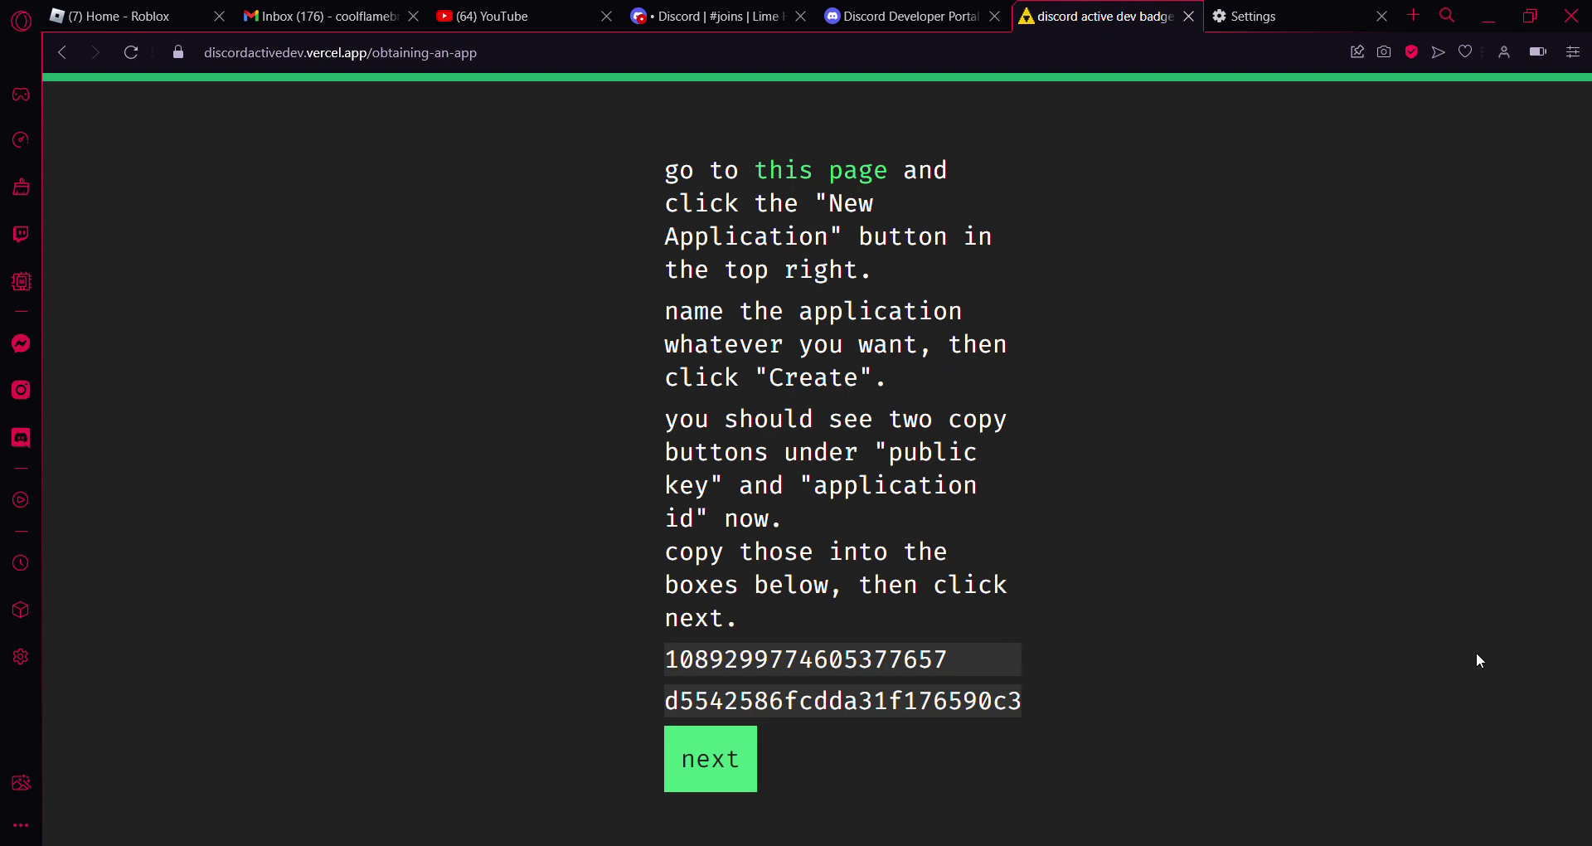
click(735, 672)
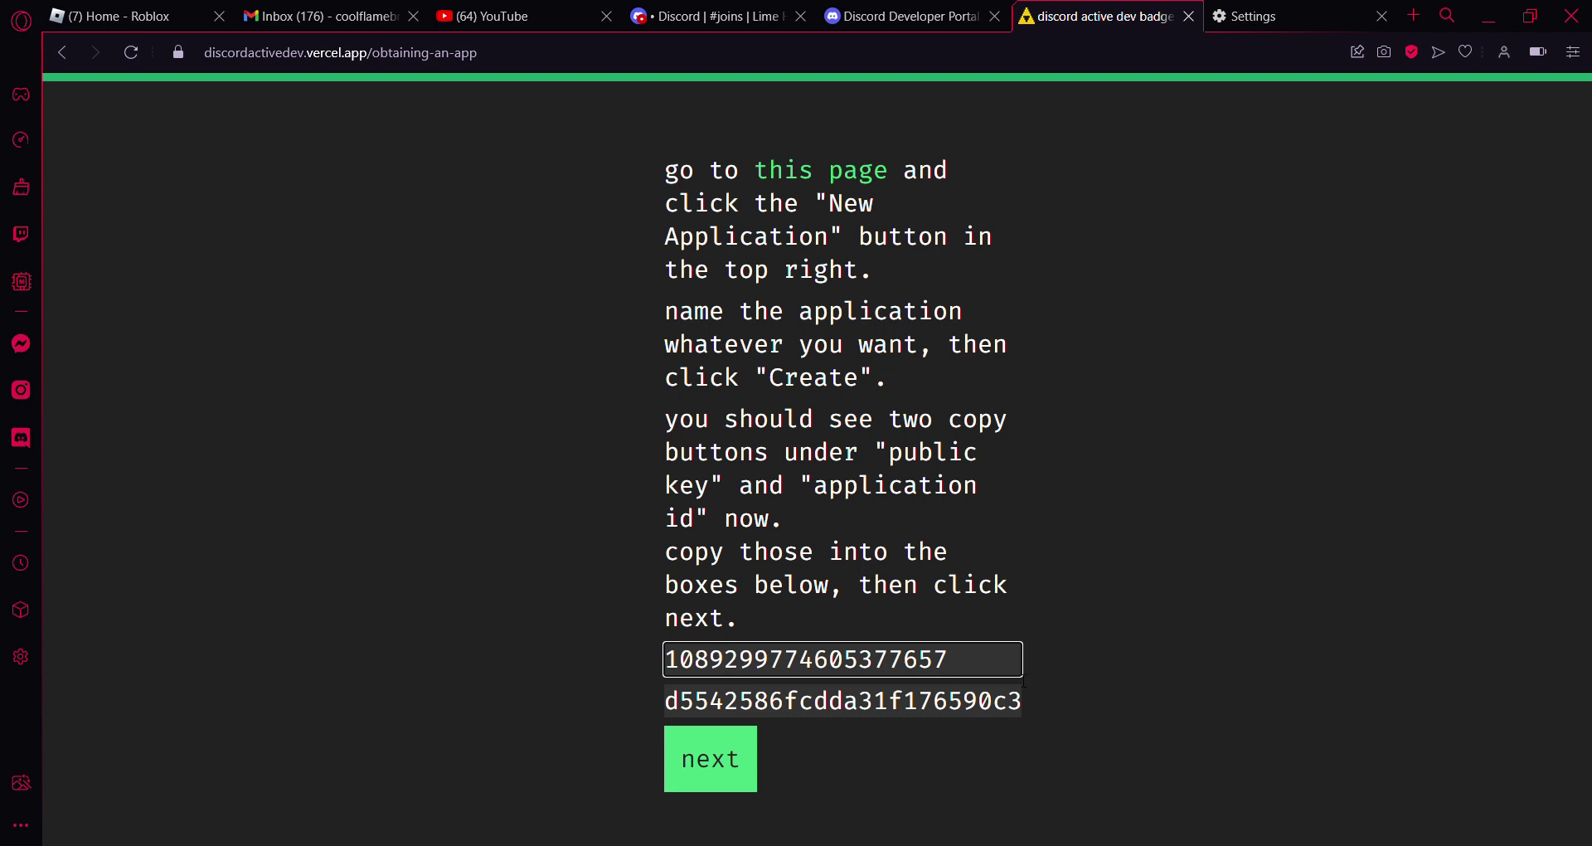
click(912, 16)
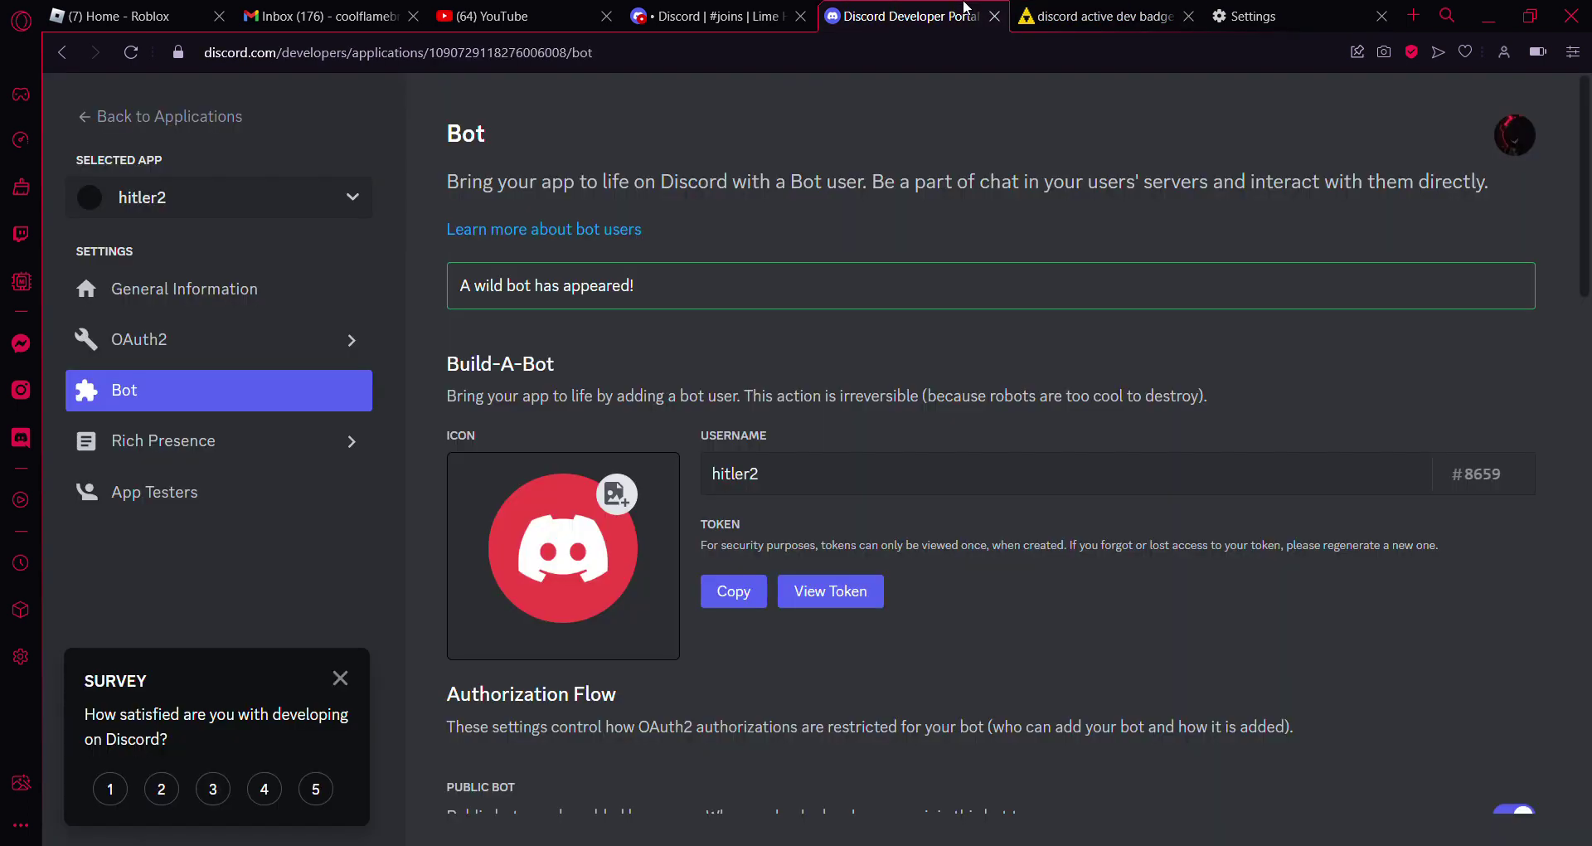
scroll(846, 290, down, 3)
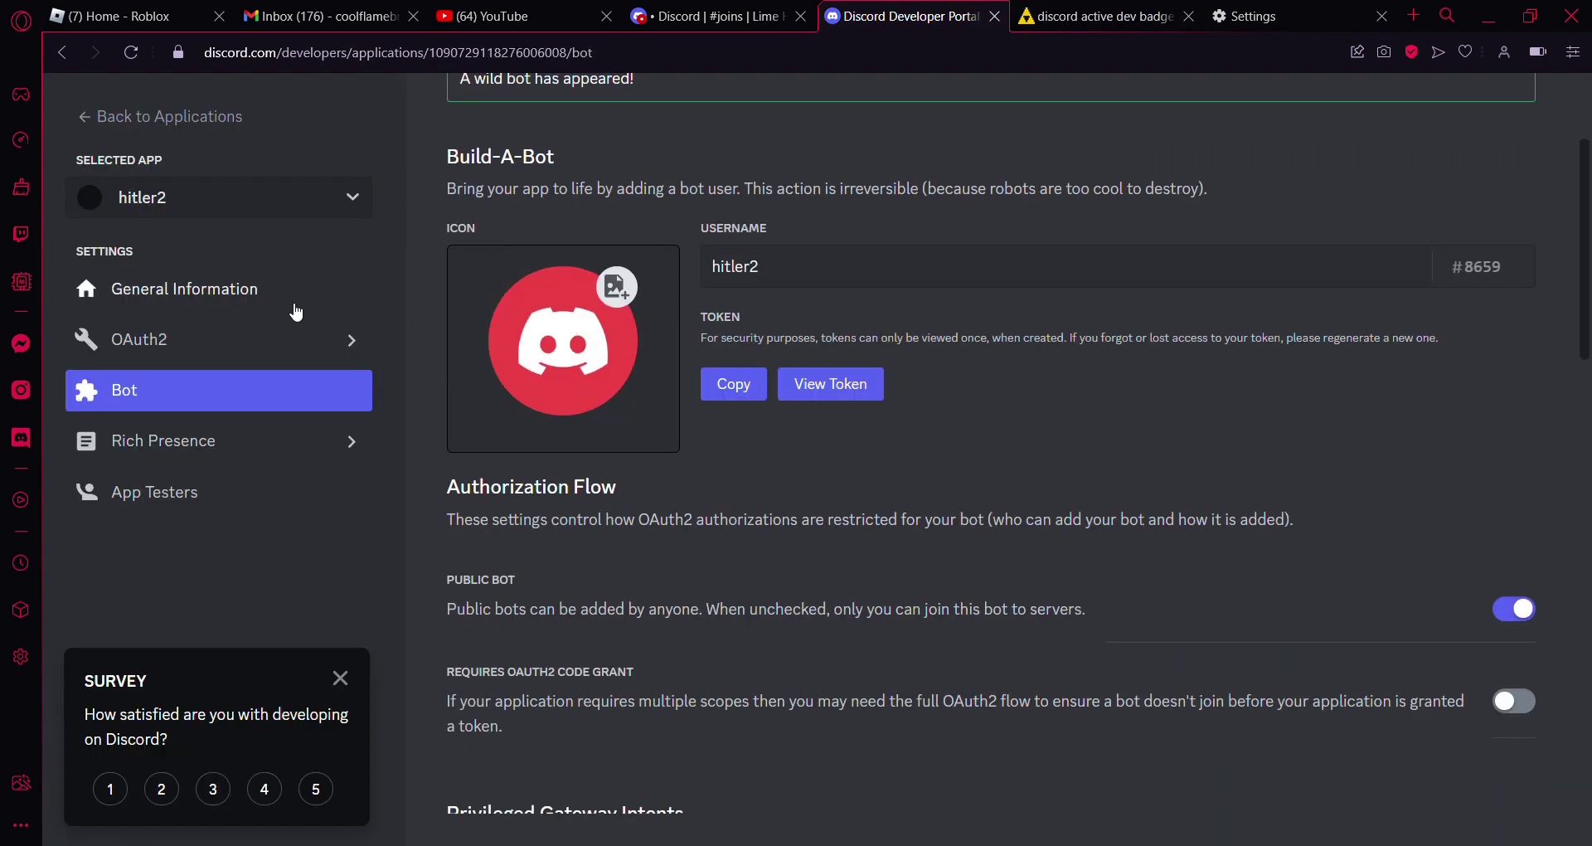
click(292, 304)
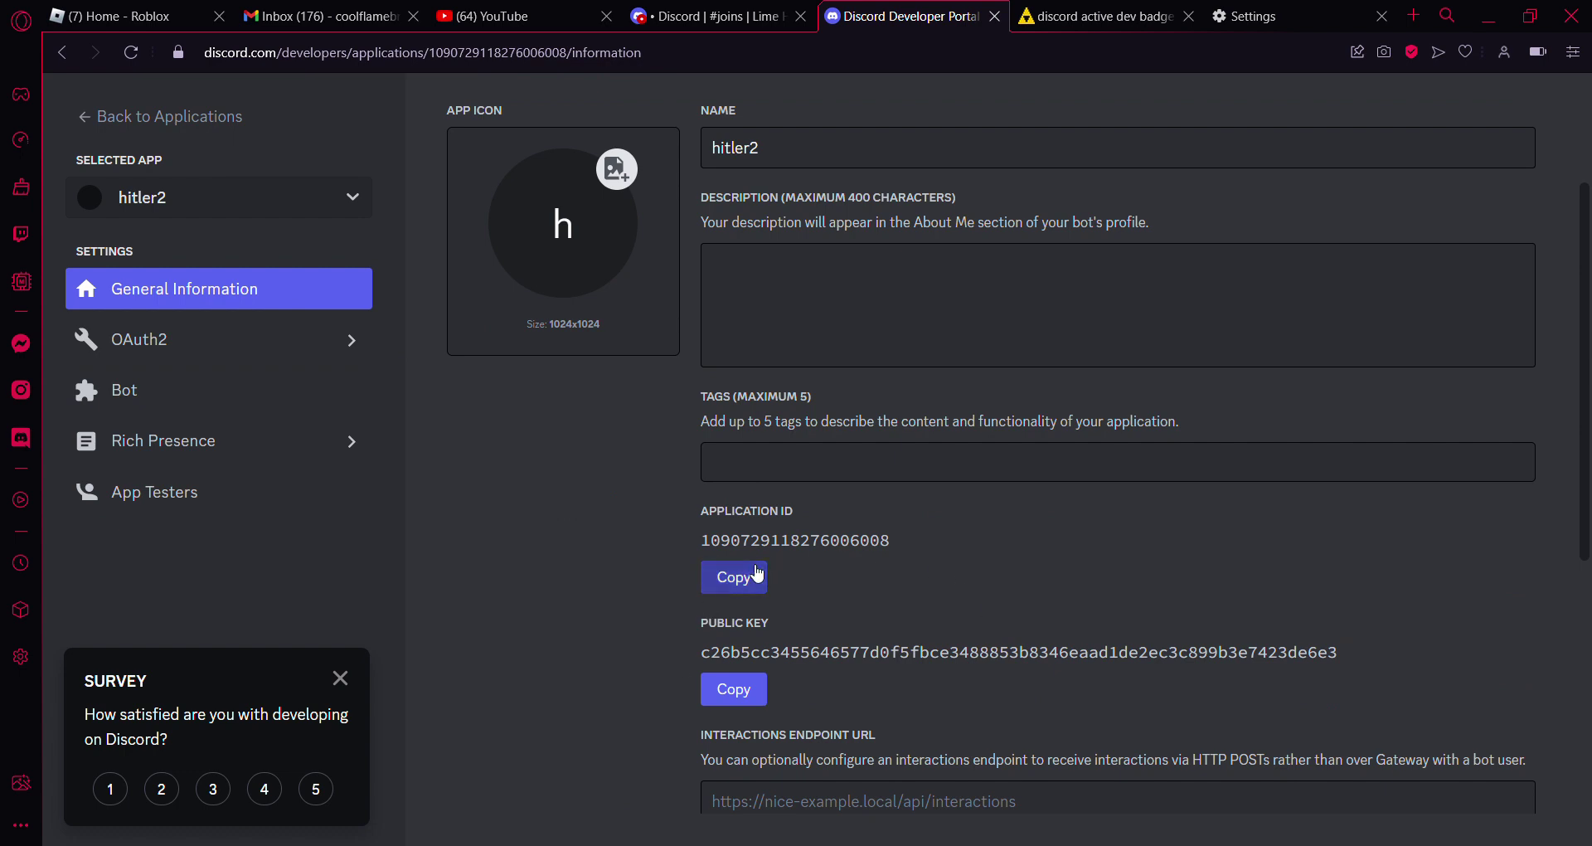
click(725, 574)
click(1037, 16)
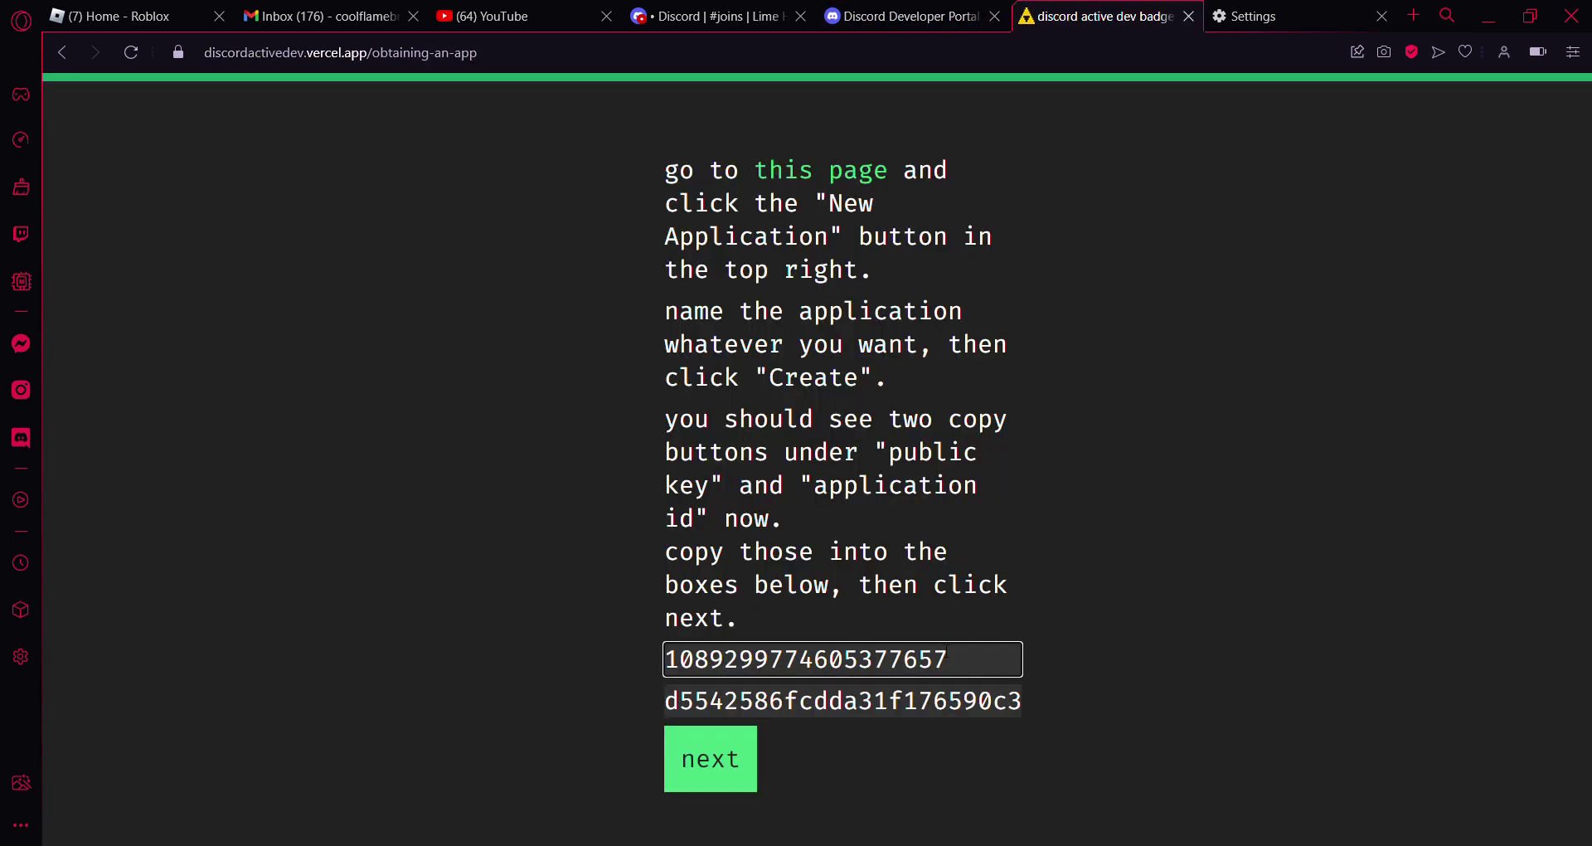
drag(981, 664, 401, 419)
key(BackSpace)
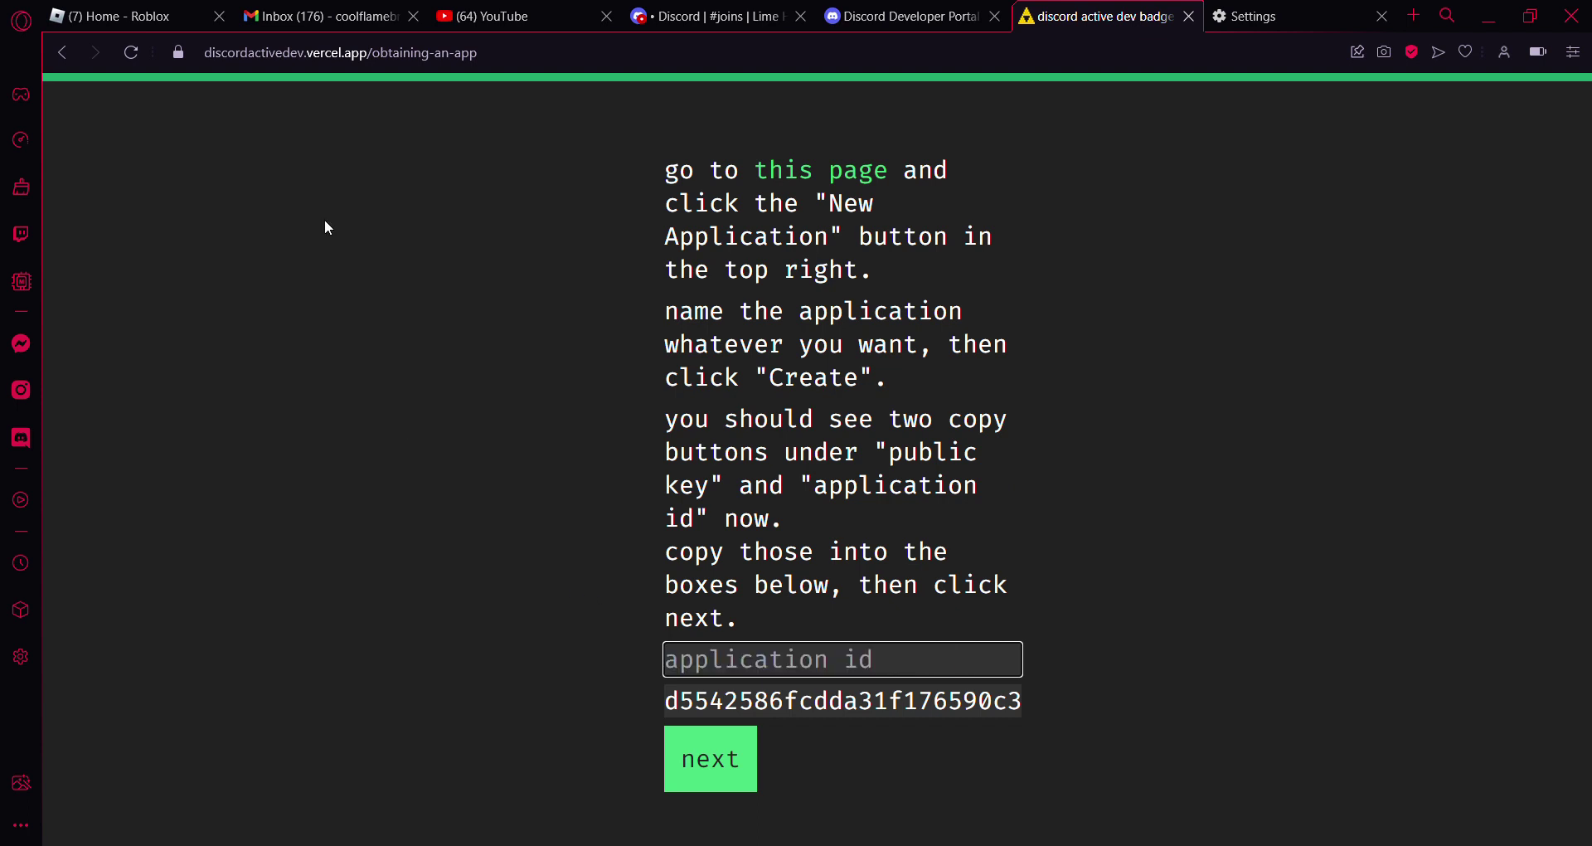
key(ctrl+v)
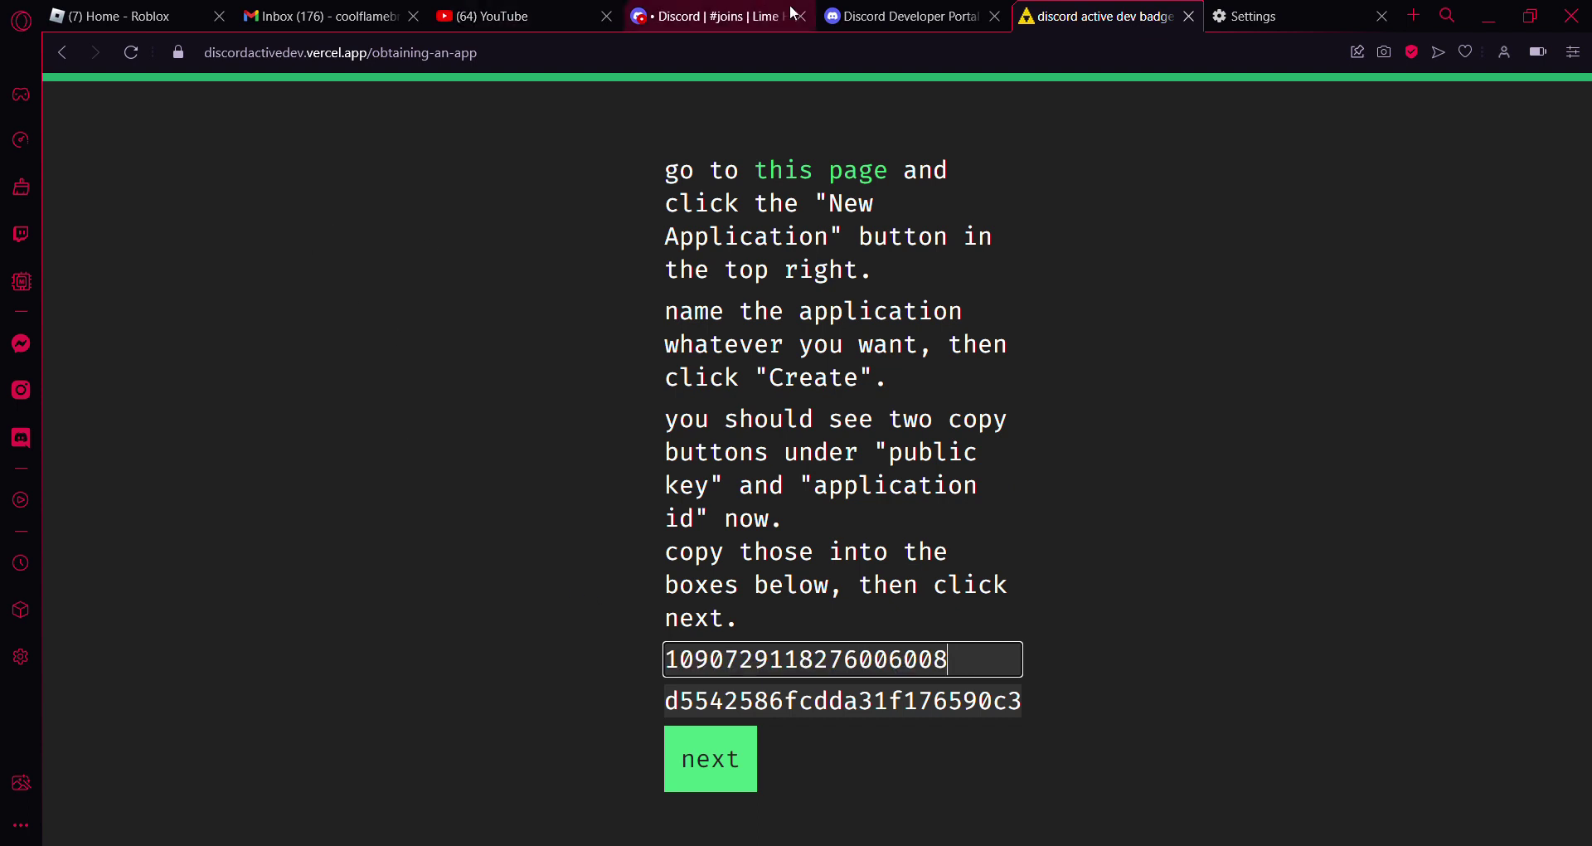
Replace the helper's public key with the app's copied public key and submit the form
click(932, 8)
scroll(779, 682, down, 2)
click(729, 488)
click(1103, 16)
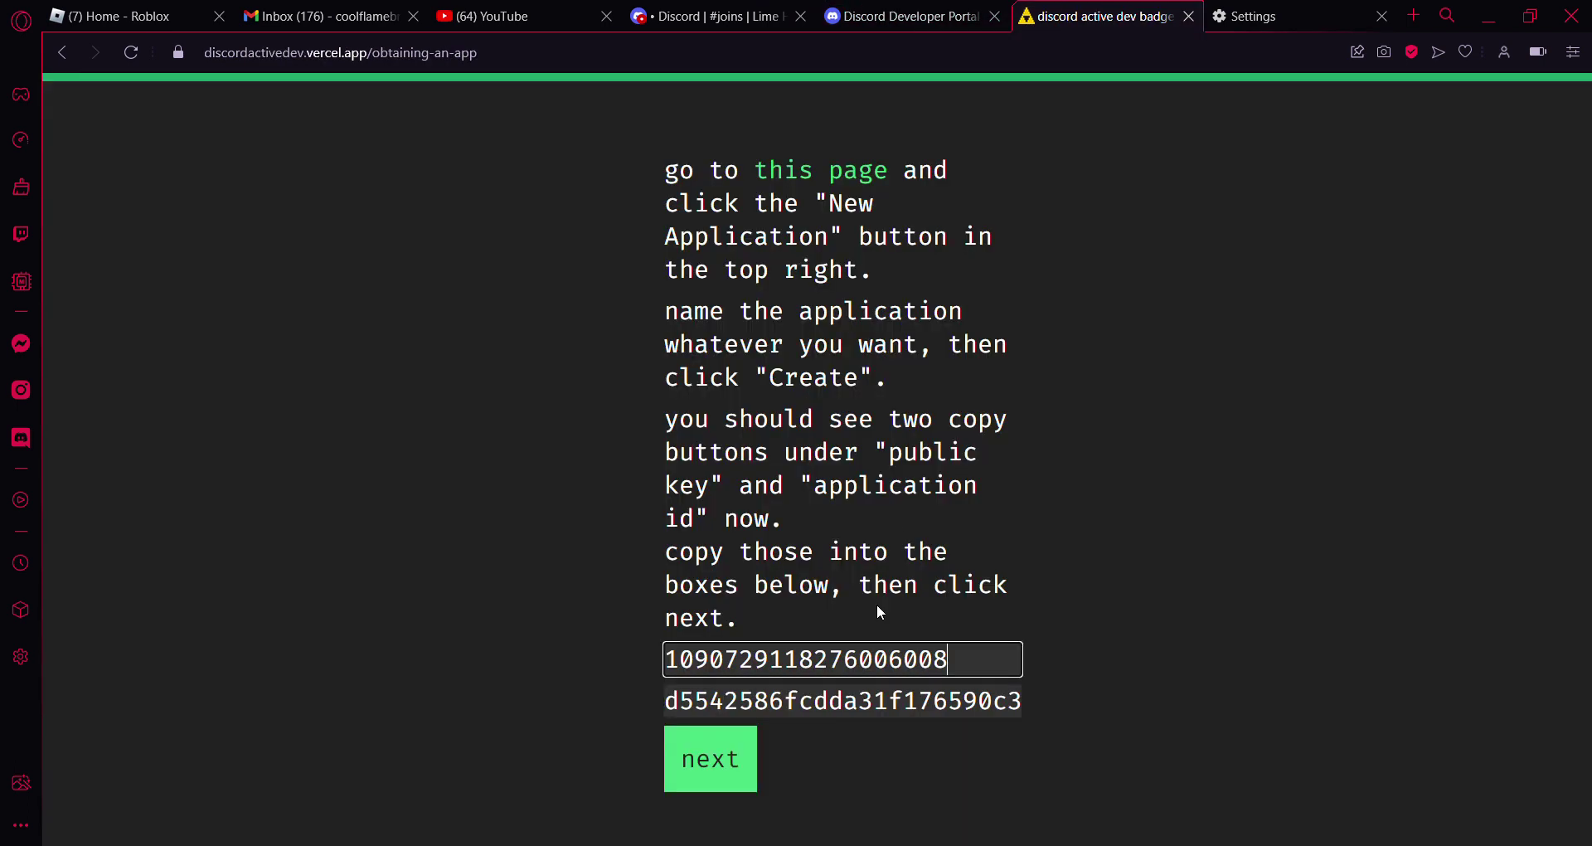
click(978, 700)
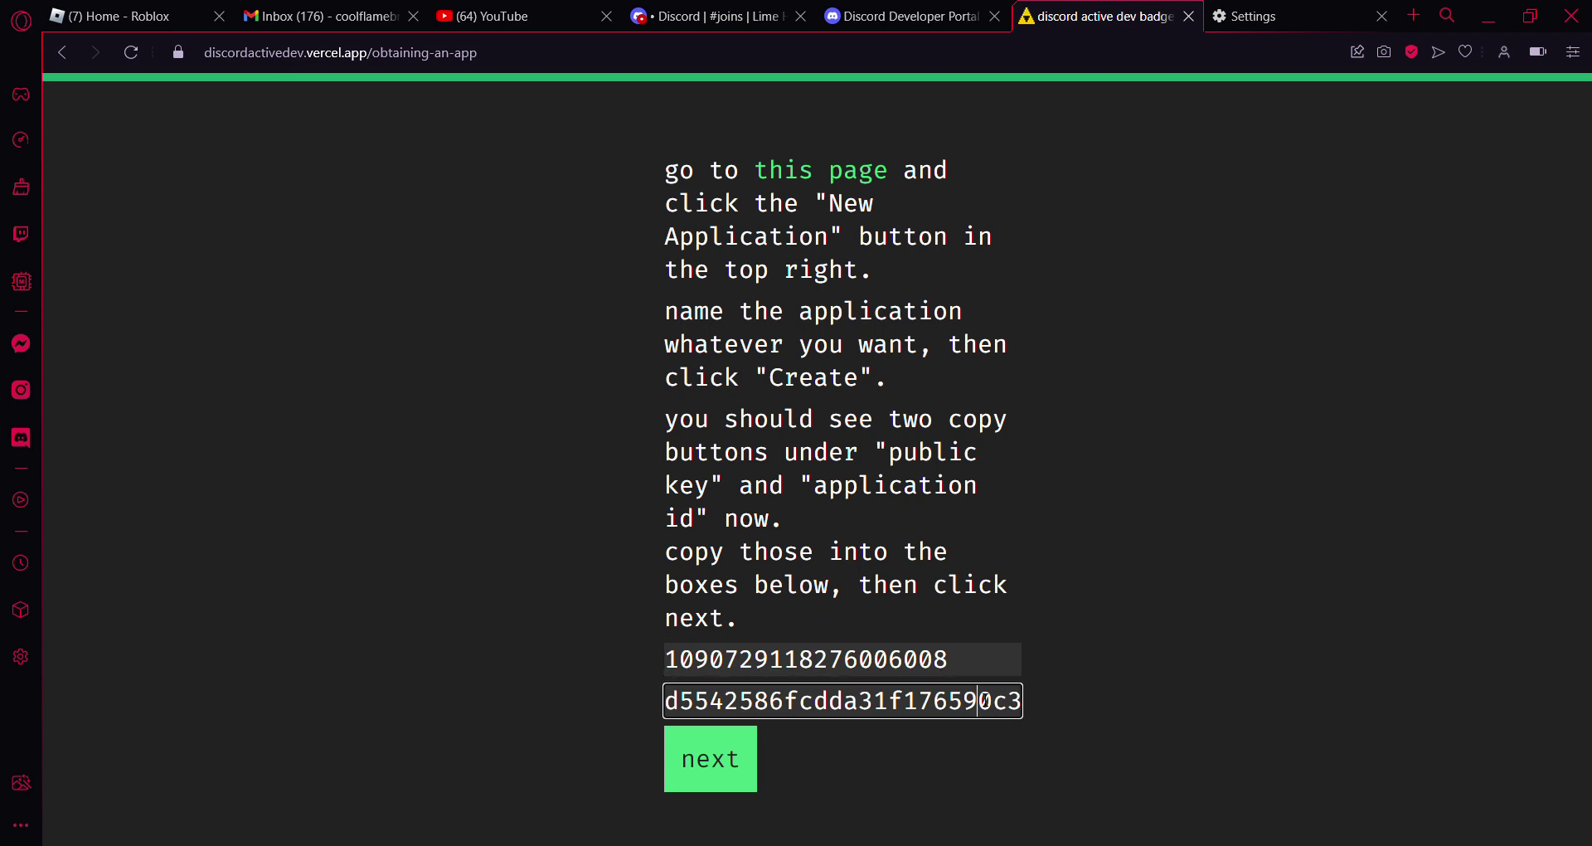
key(ctrl+a)
key(BackSpace)
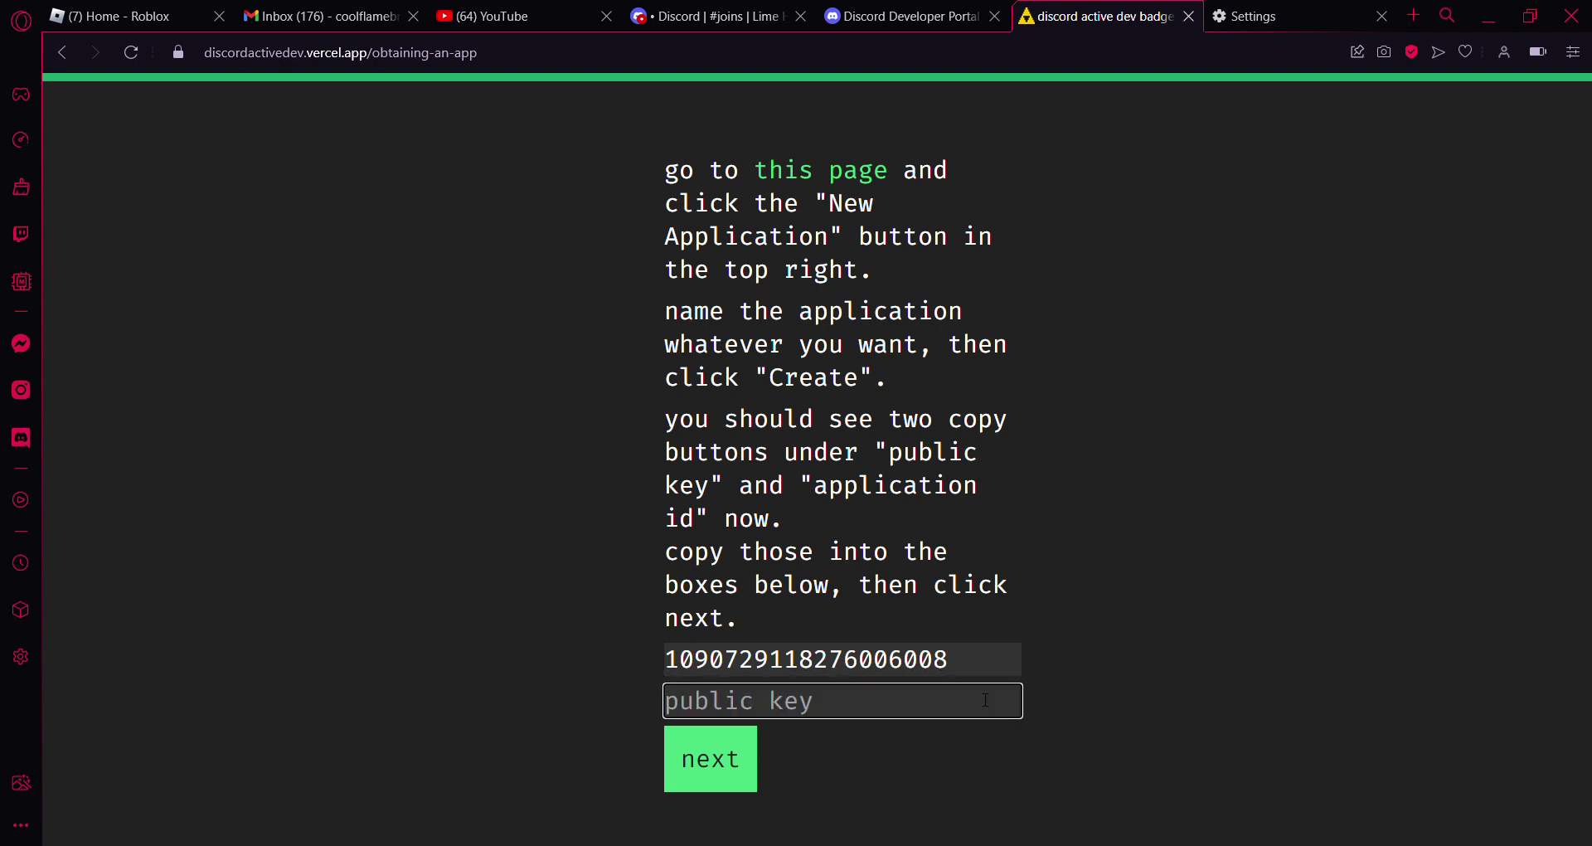
key(ctrl+v)
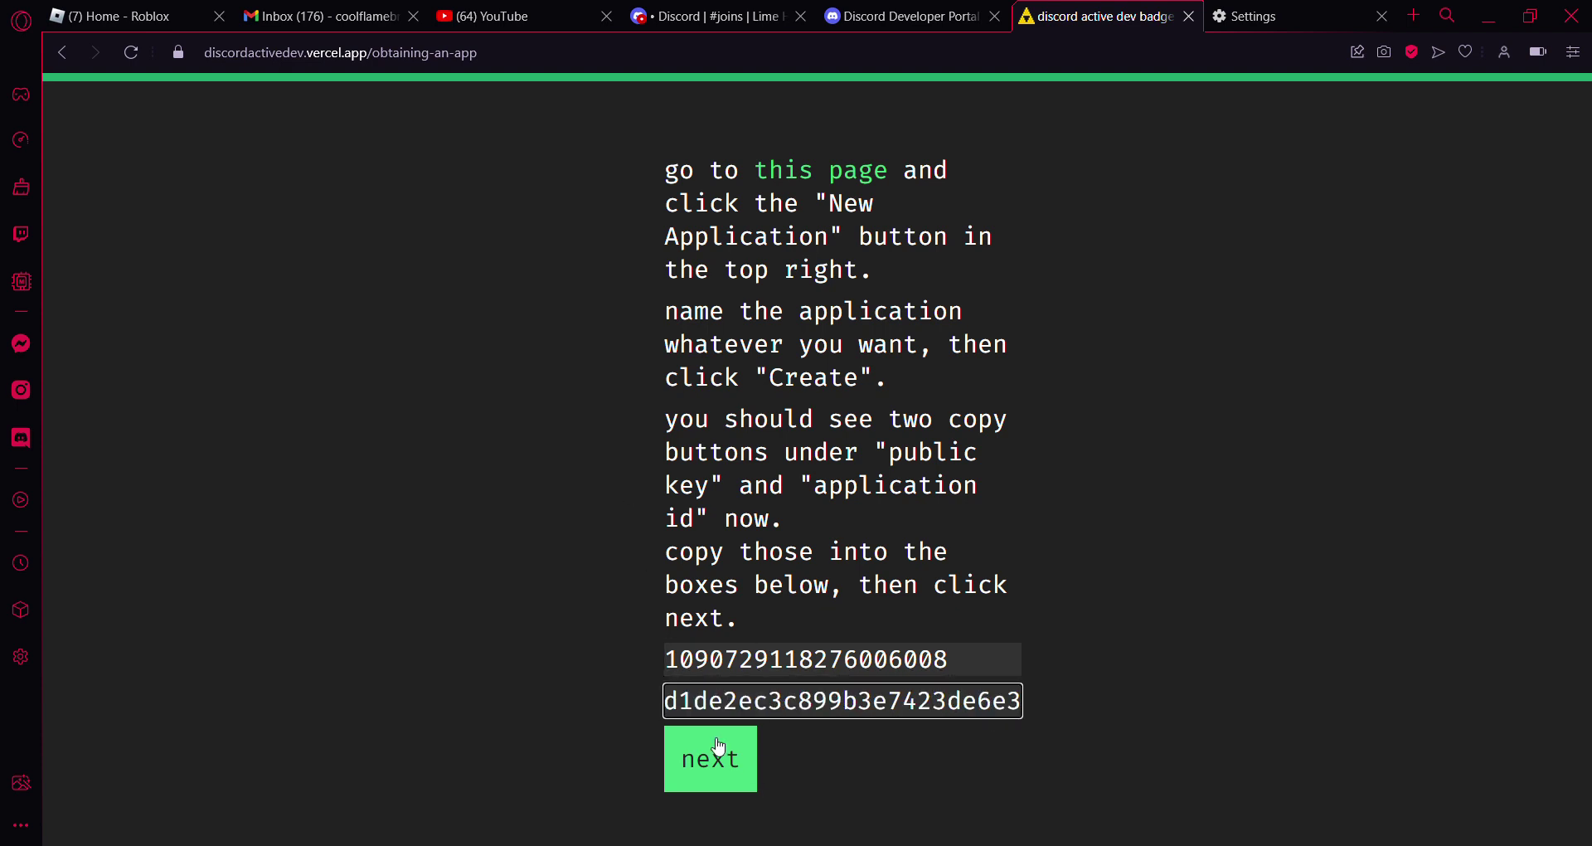
click(715, 748)
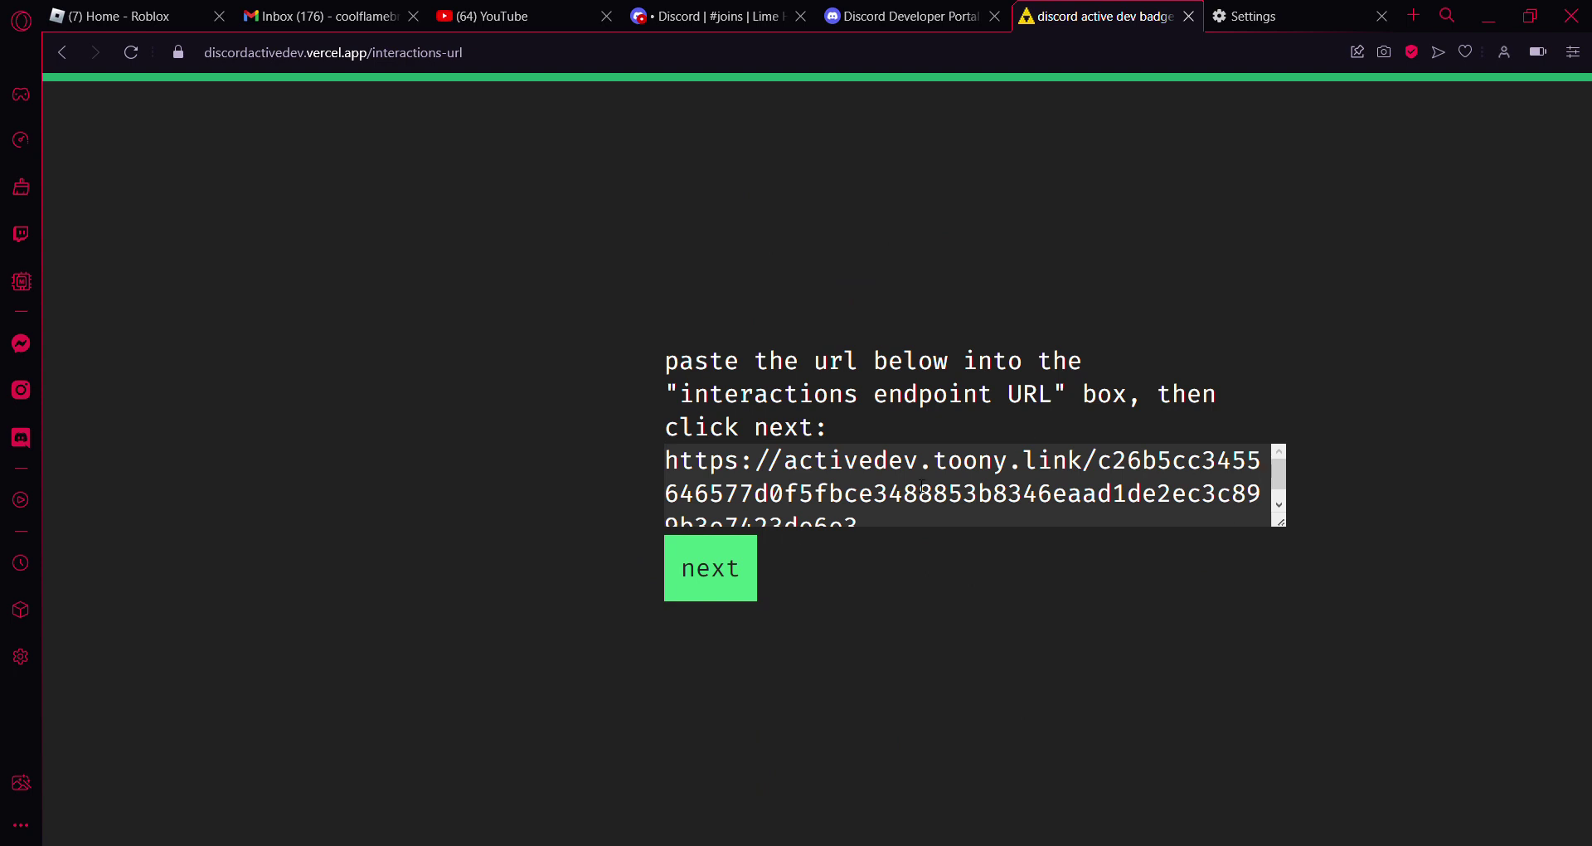
Paste the helper's generated activedev.toony.link URL into Interactions Endpoint URL and save
scroll(871, 481, down, 1)
click(945, 516)
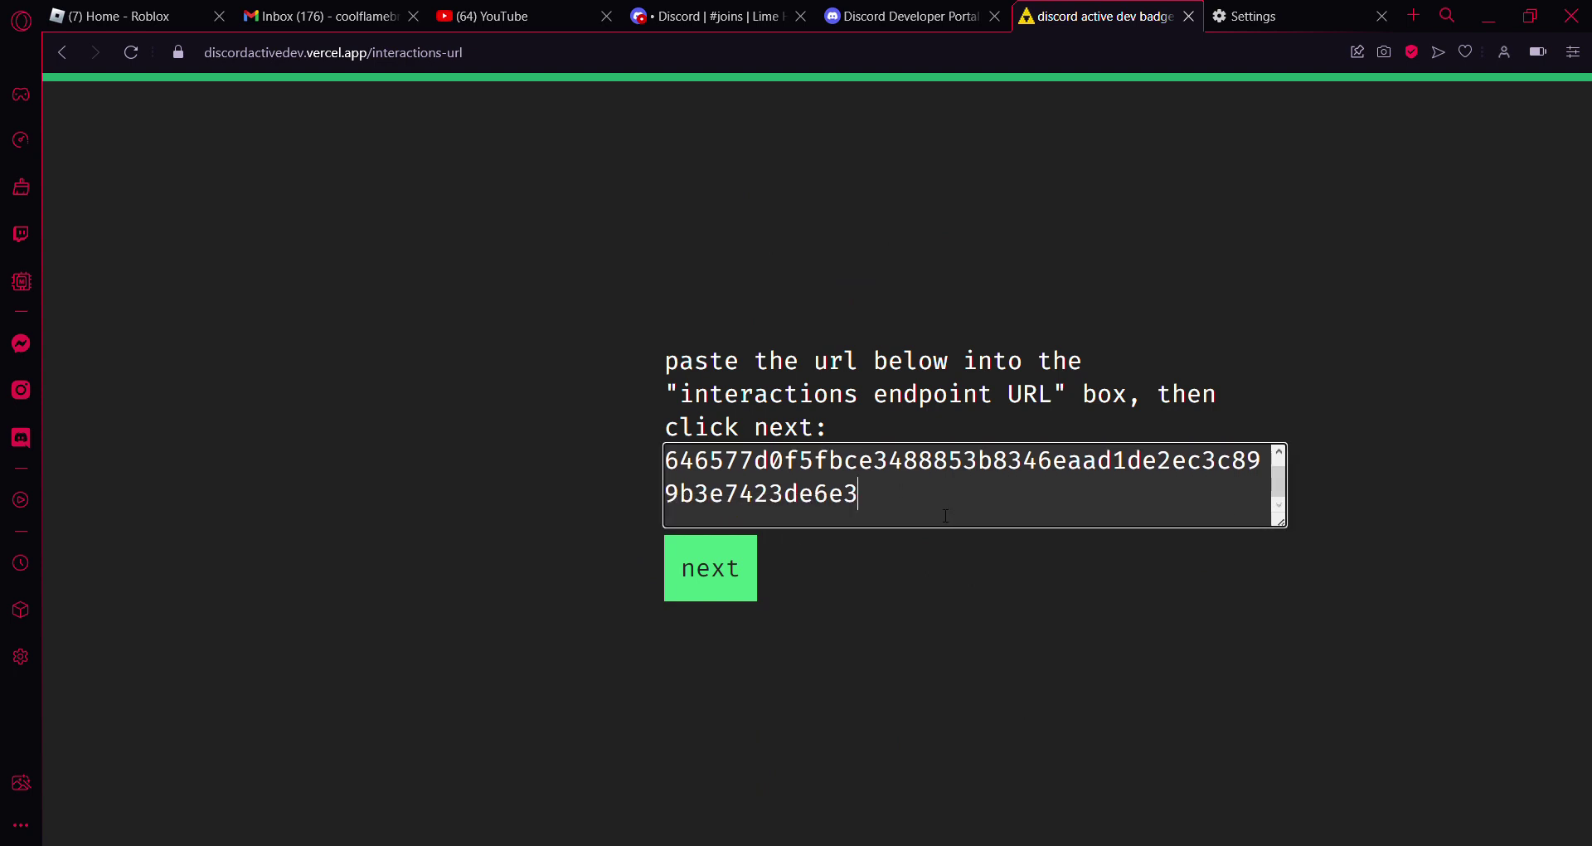
key(ctrl+a)
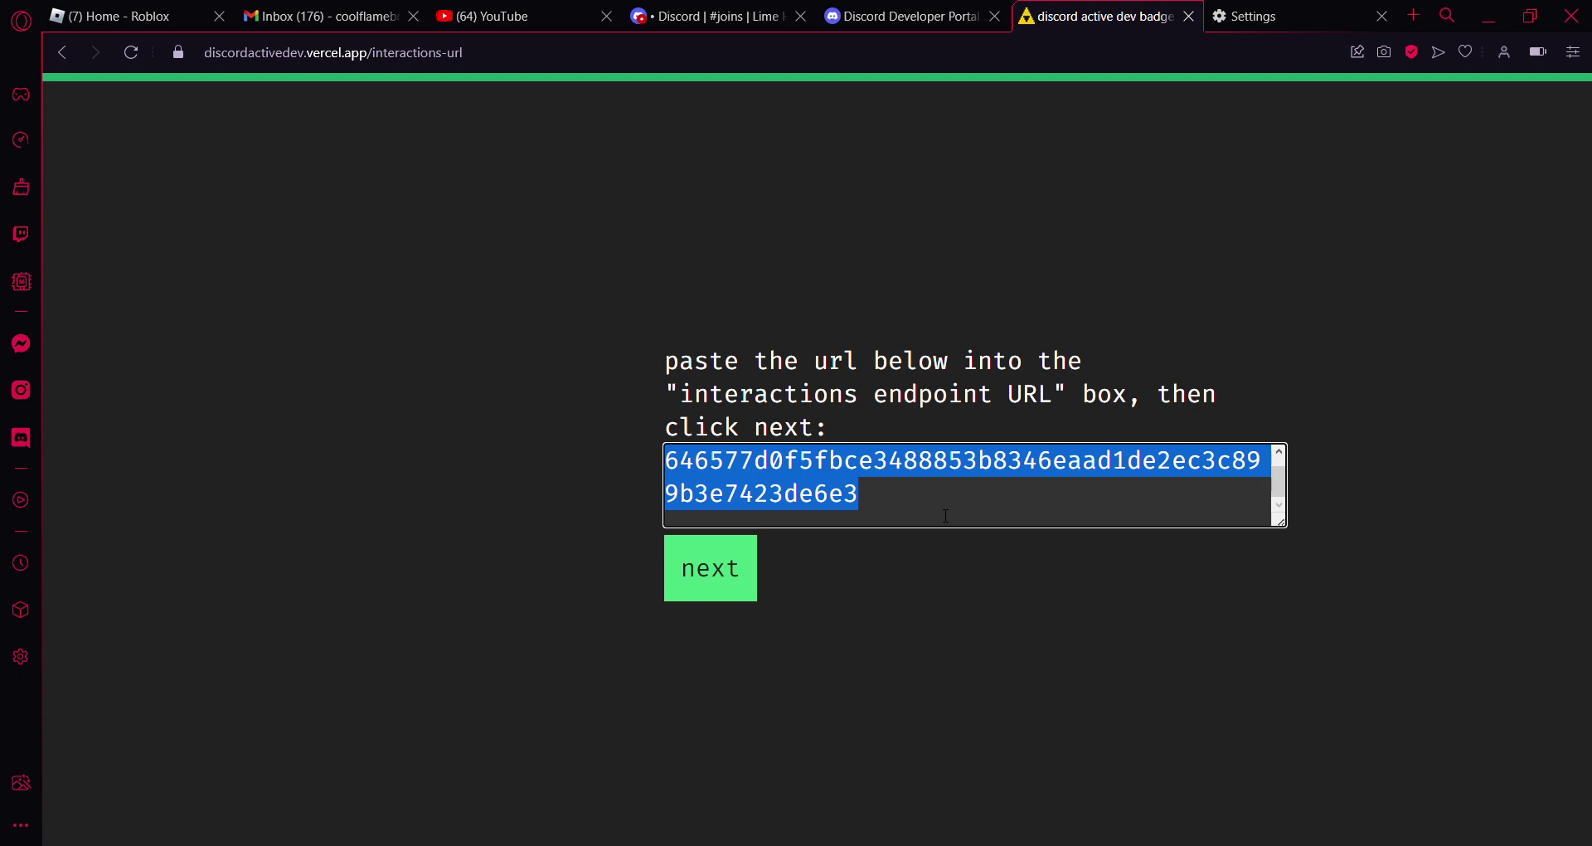
click(1012, 634)
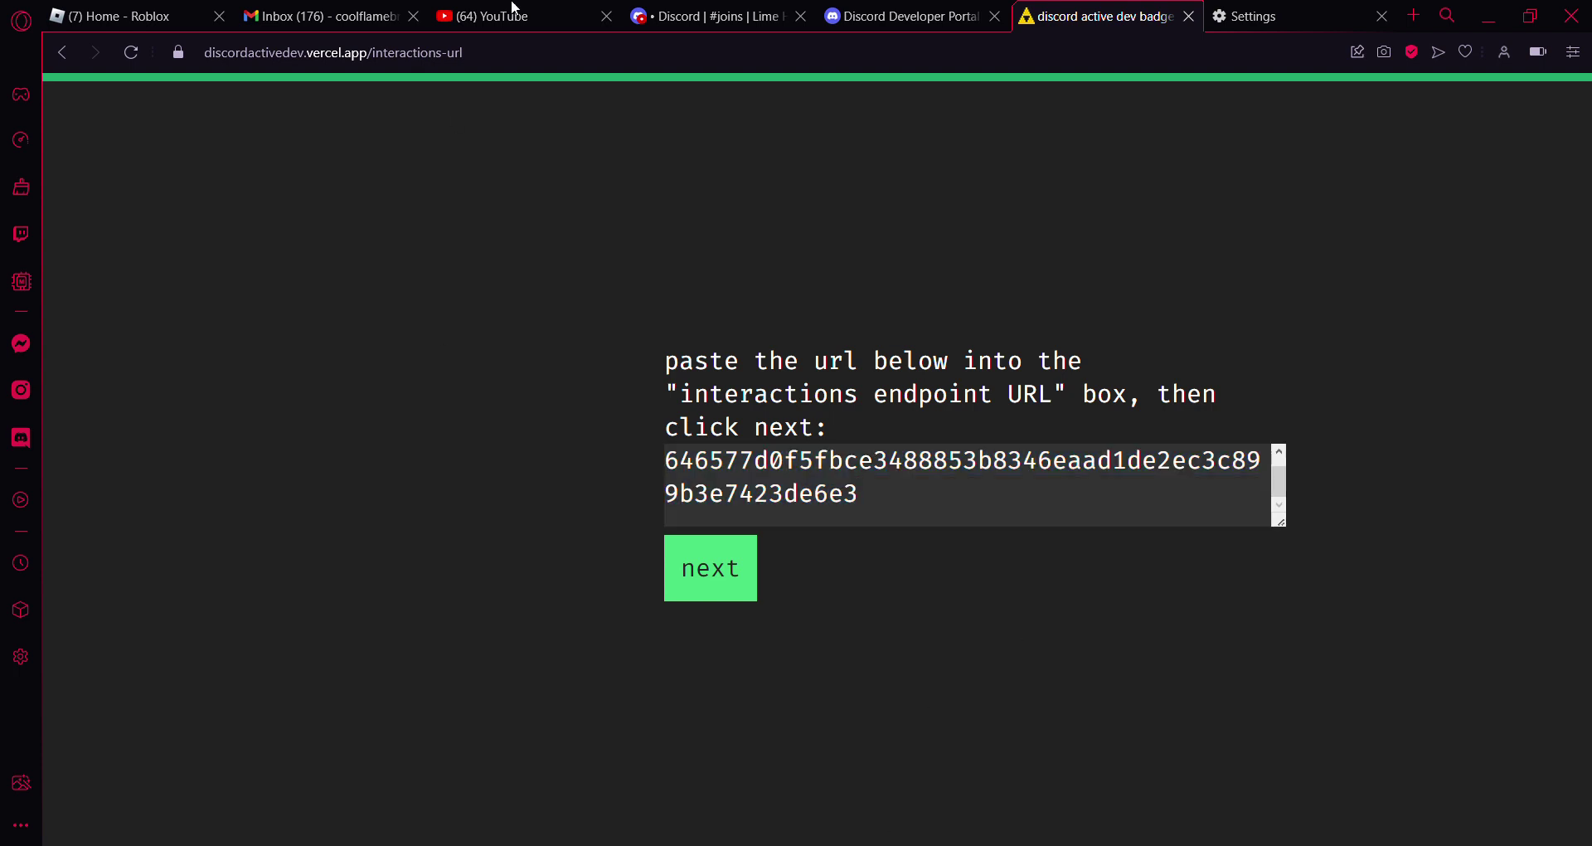
click(943, 13)
scroll(801, 533, down, 1)
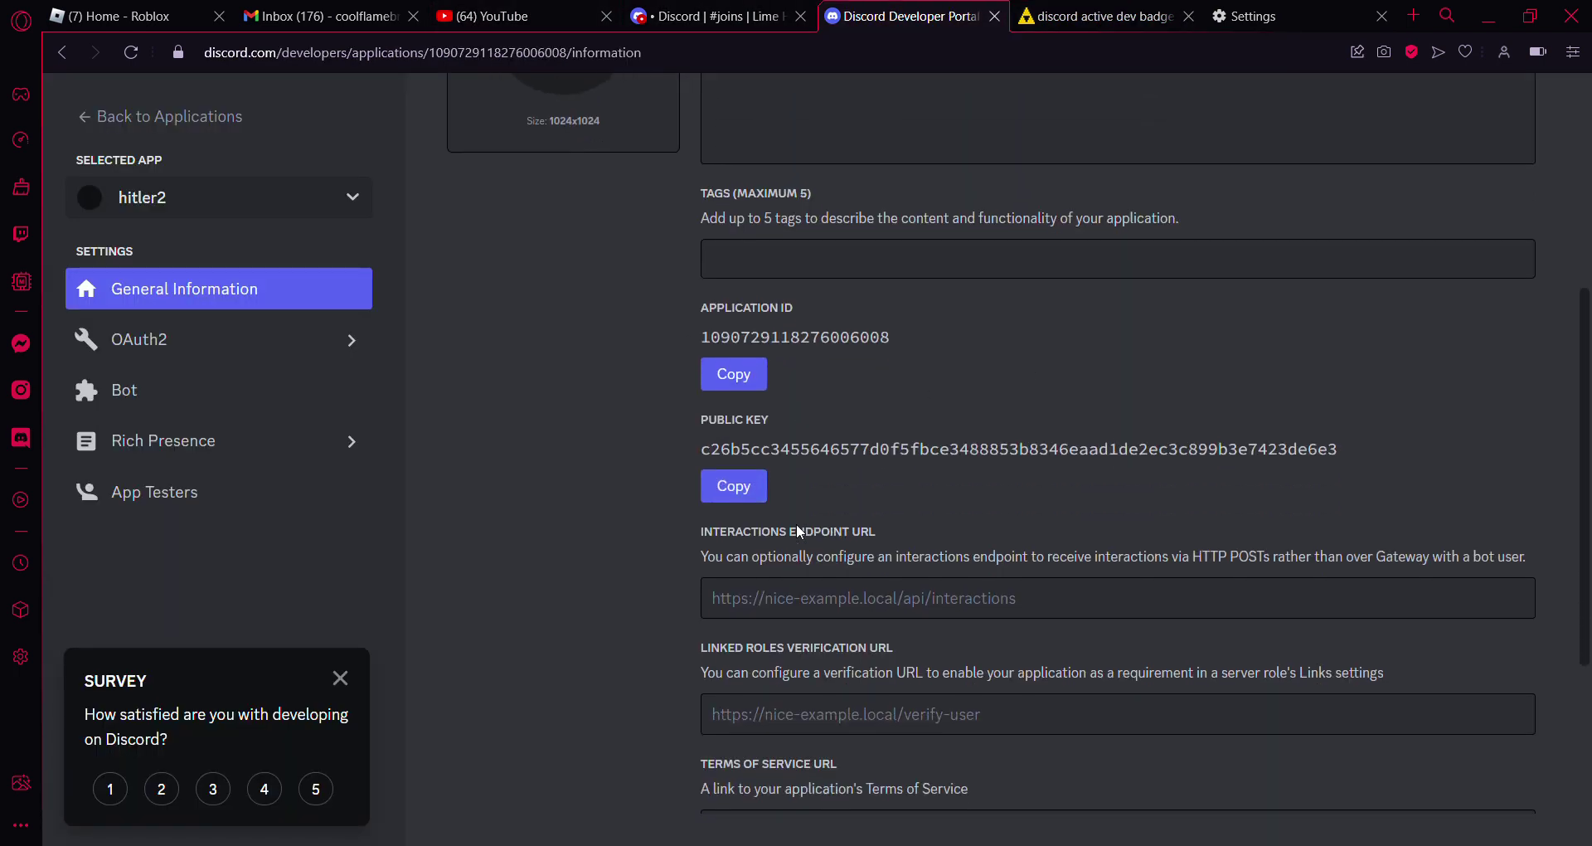
click(735, 611)
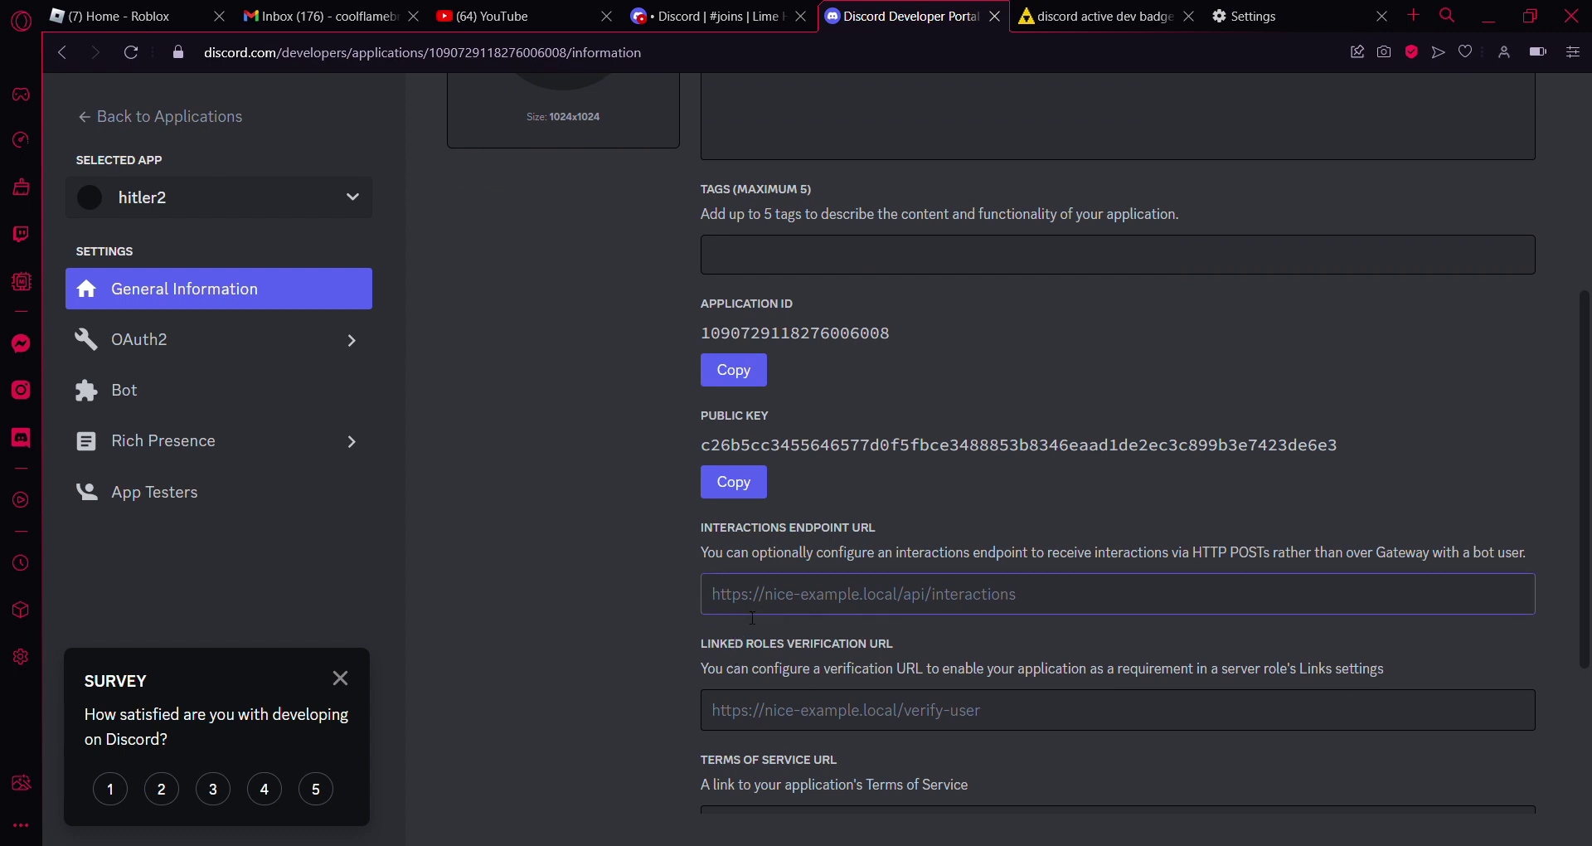
key(ctrl+v)
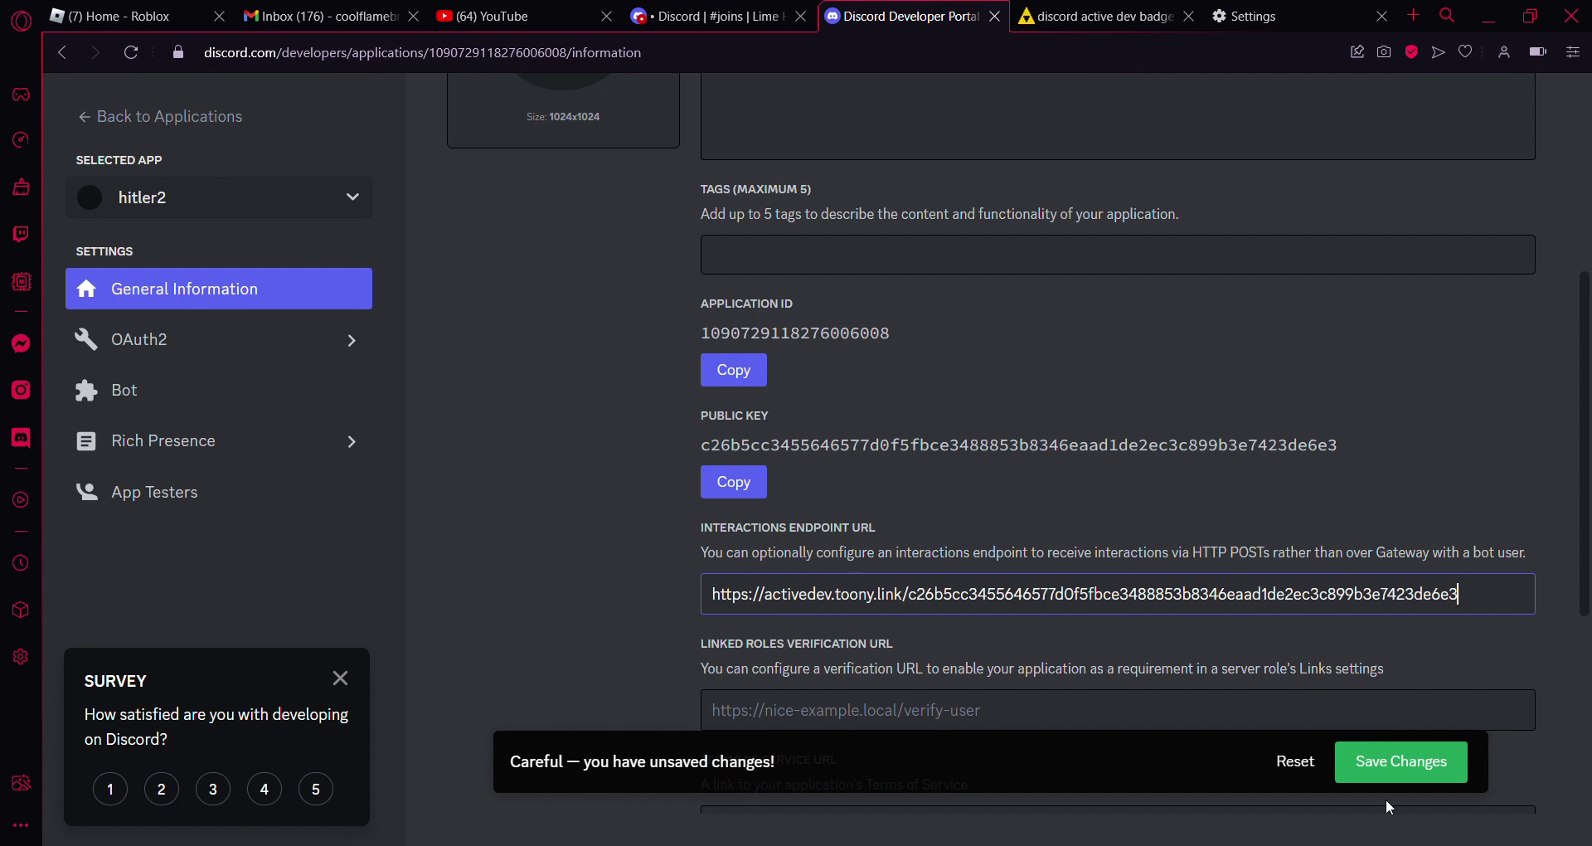
click(1393, 767)
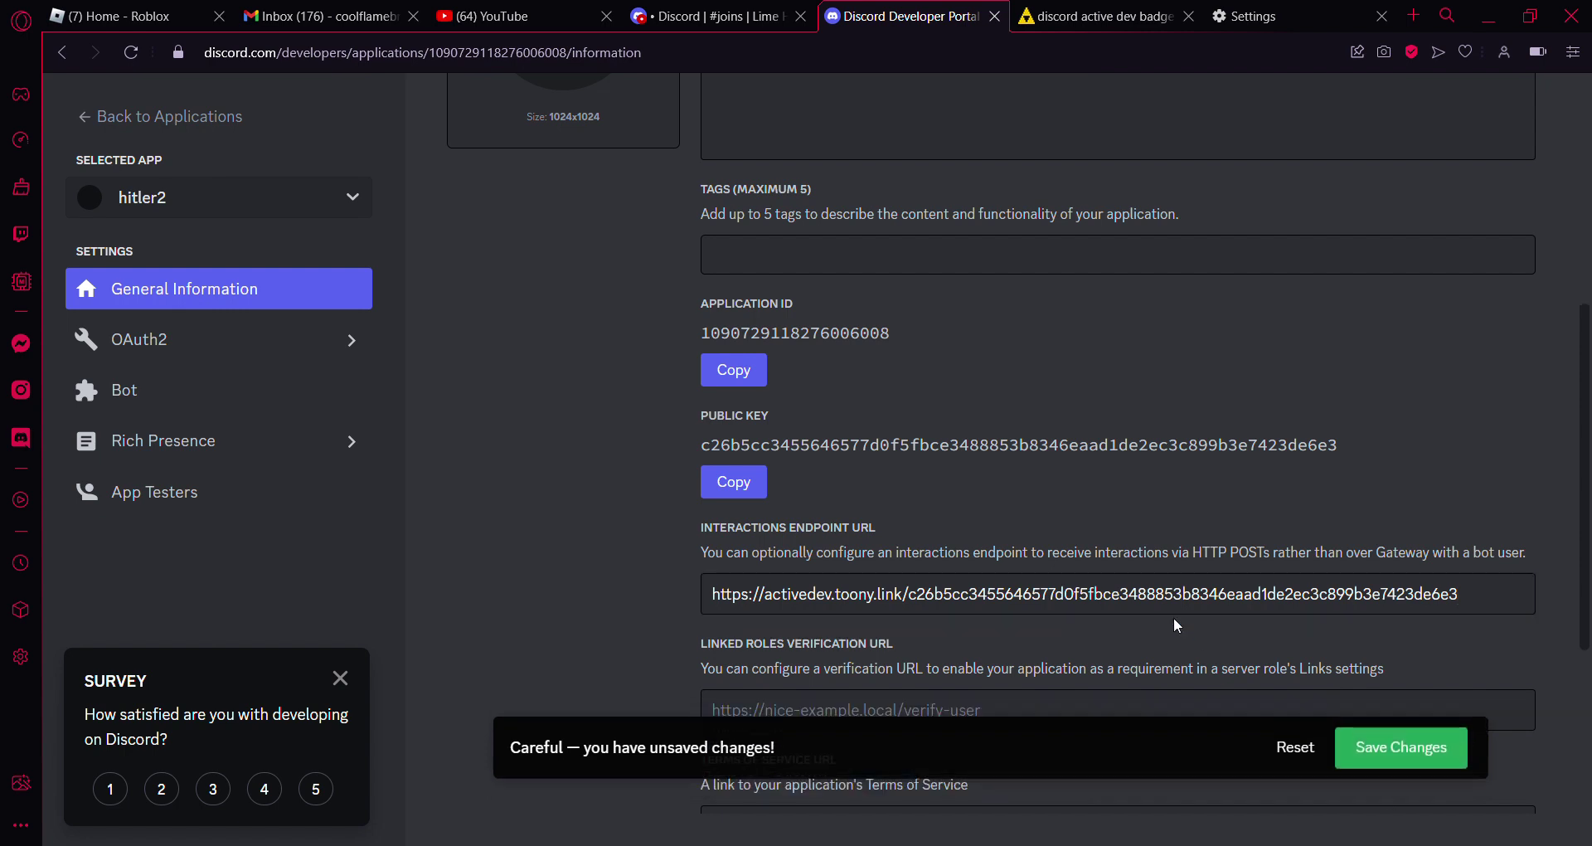
scroll(1176, 624, up, 3)
click(1095, 16)
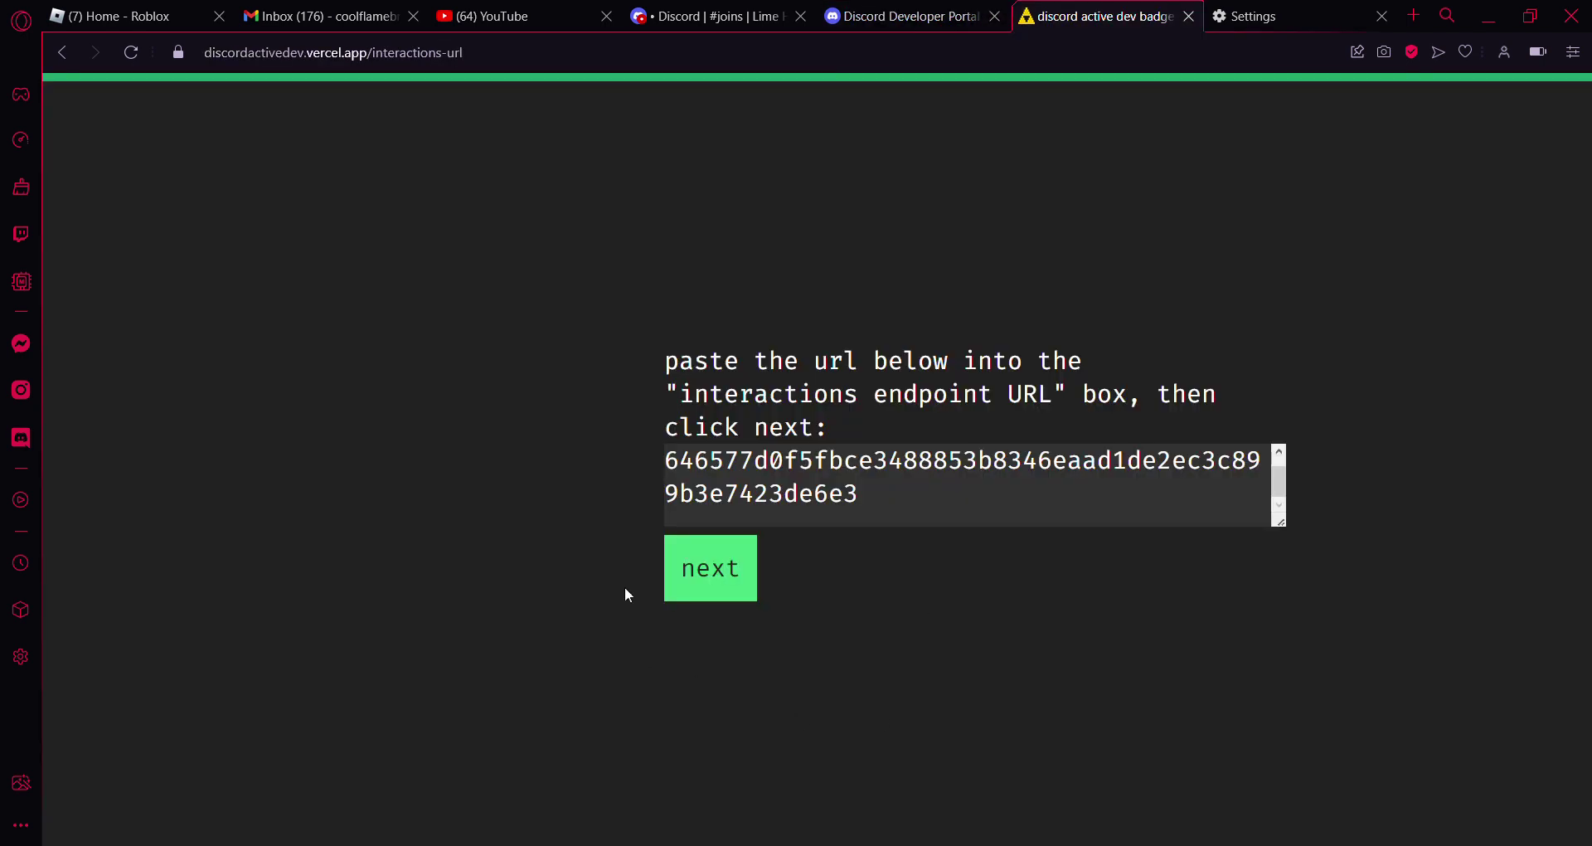
Continue to the helper's client secret step and select the secret box's contents
click(701, 575)
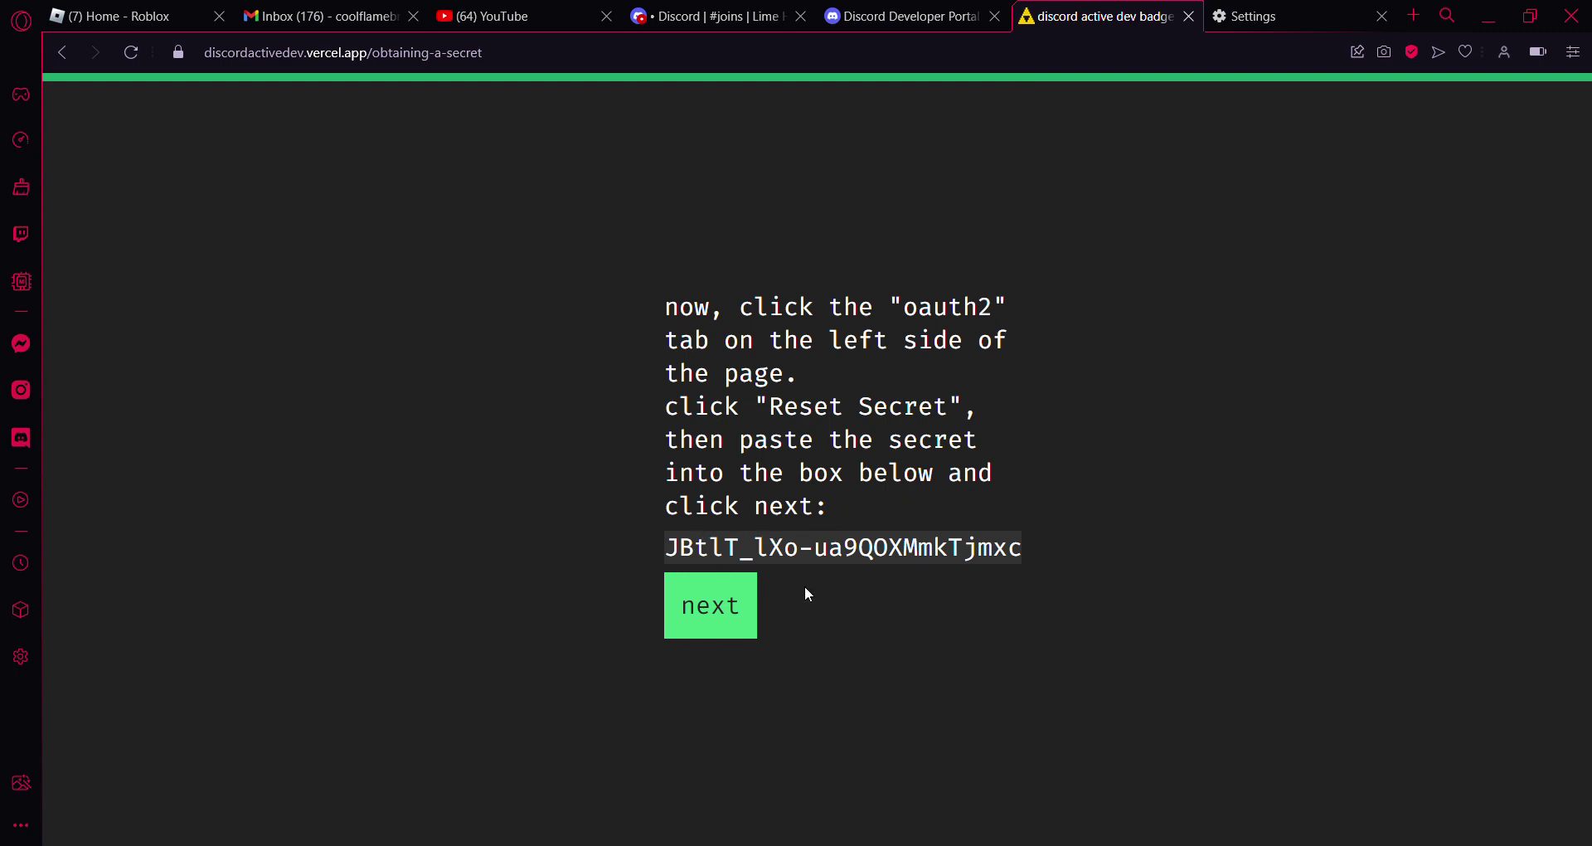
triple_click(825, 563)
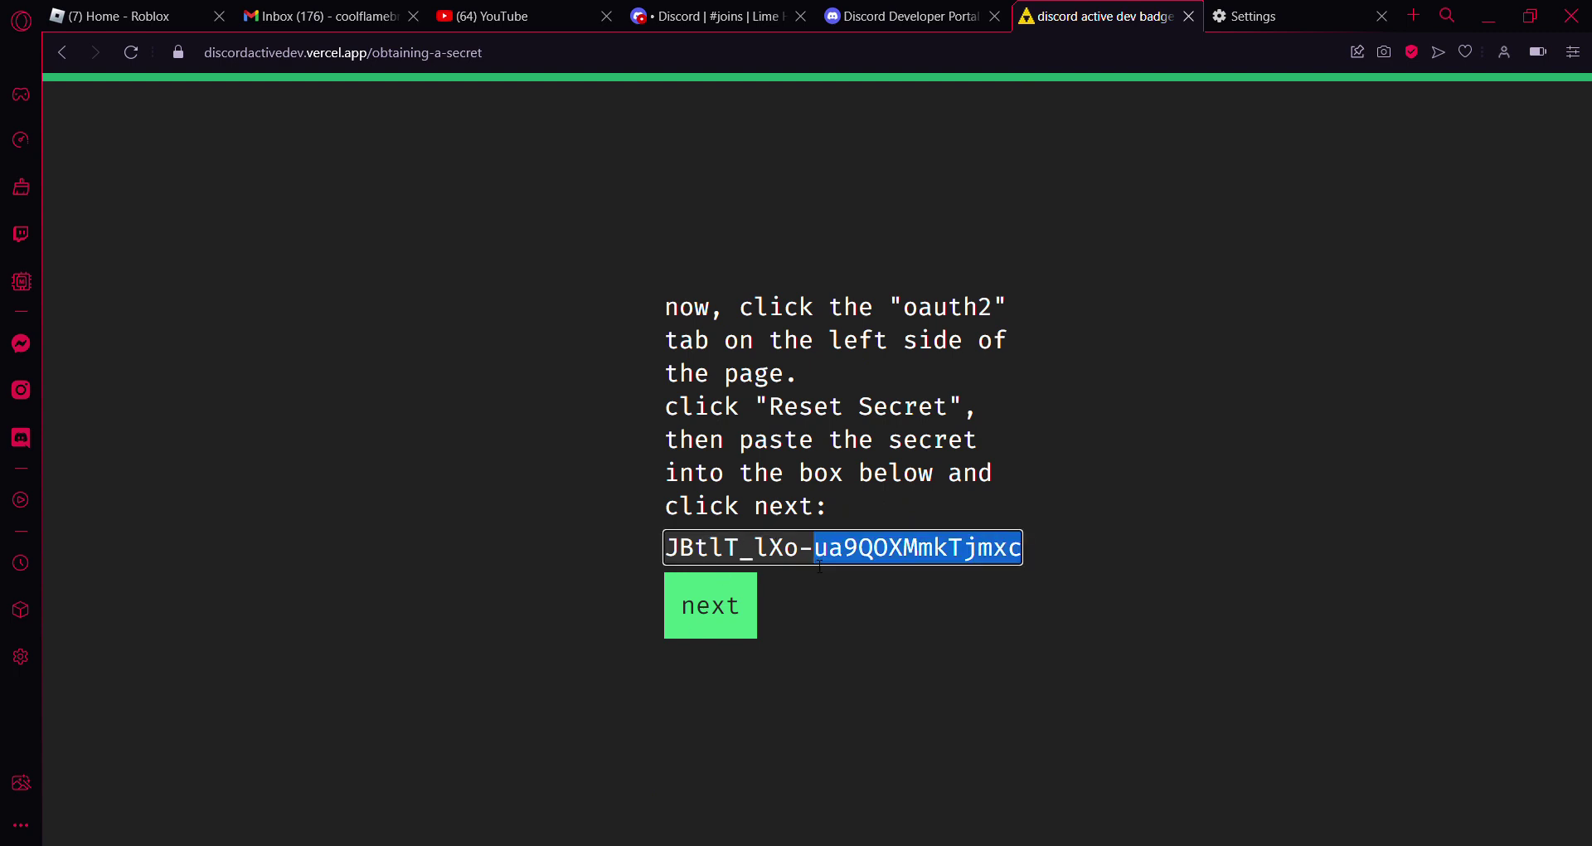
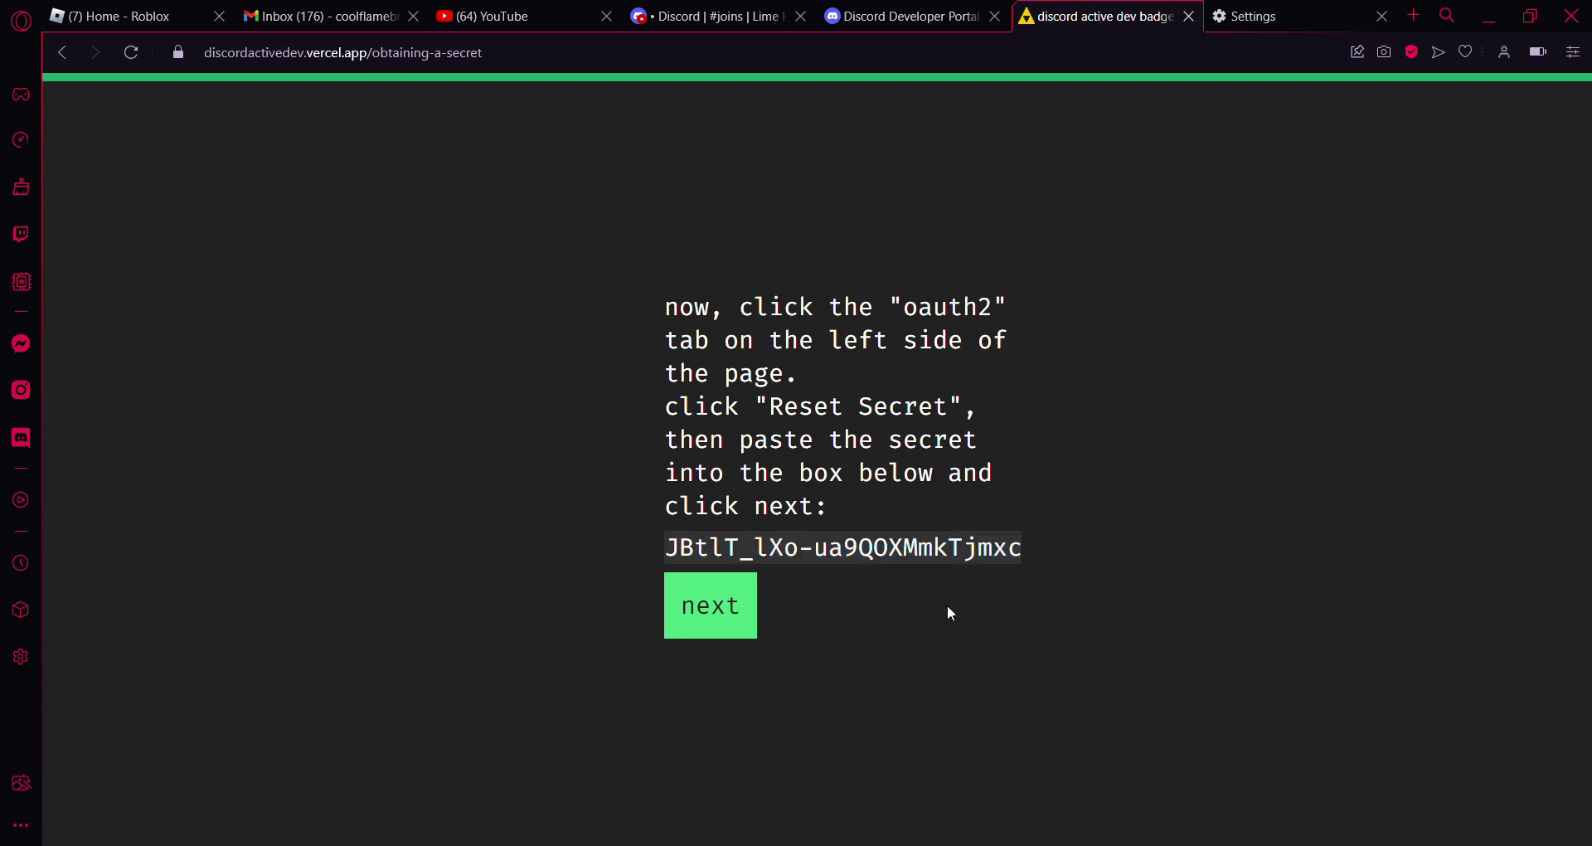
Switch to the Discord Developer Portal browser tab
click(894, 10)
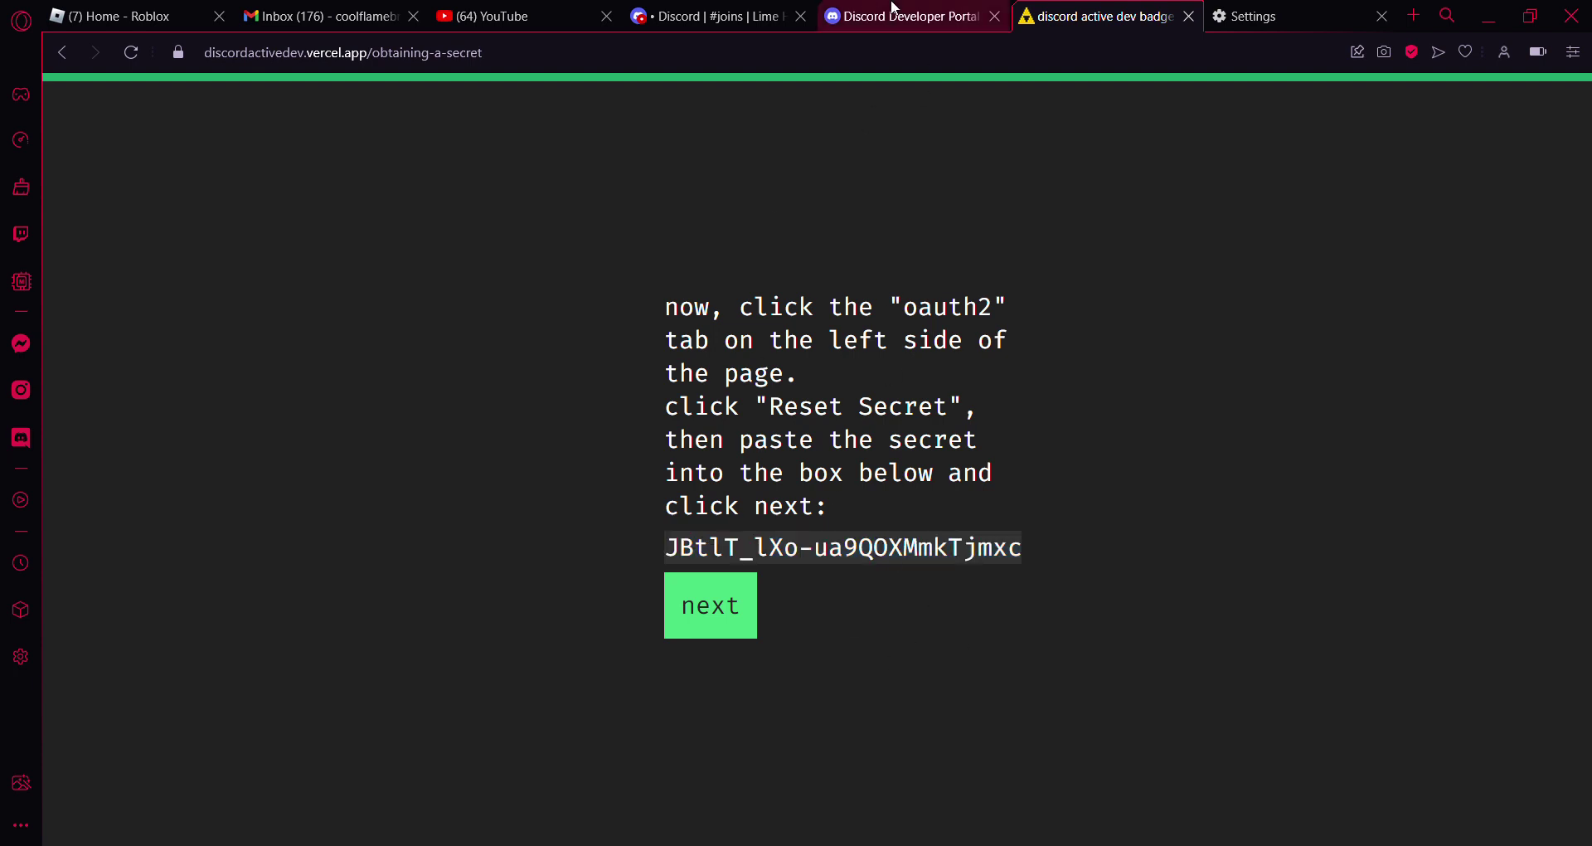
Reset the app's OAuth2 client secret on the OAuth2 page, verifying with the two-factor code
click(144, 403)
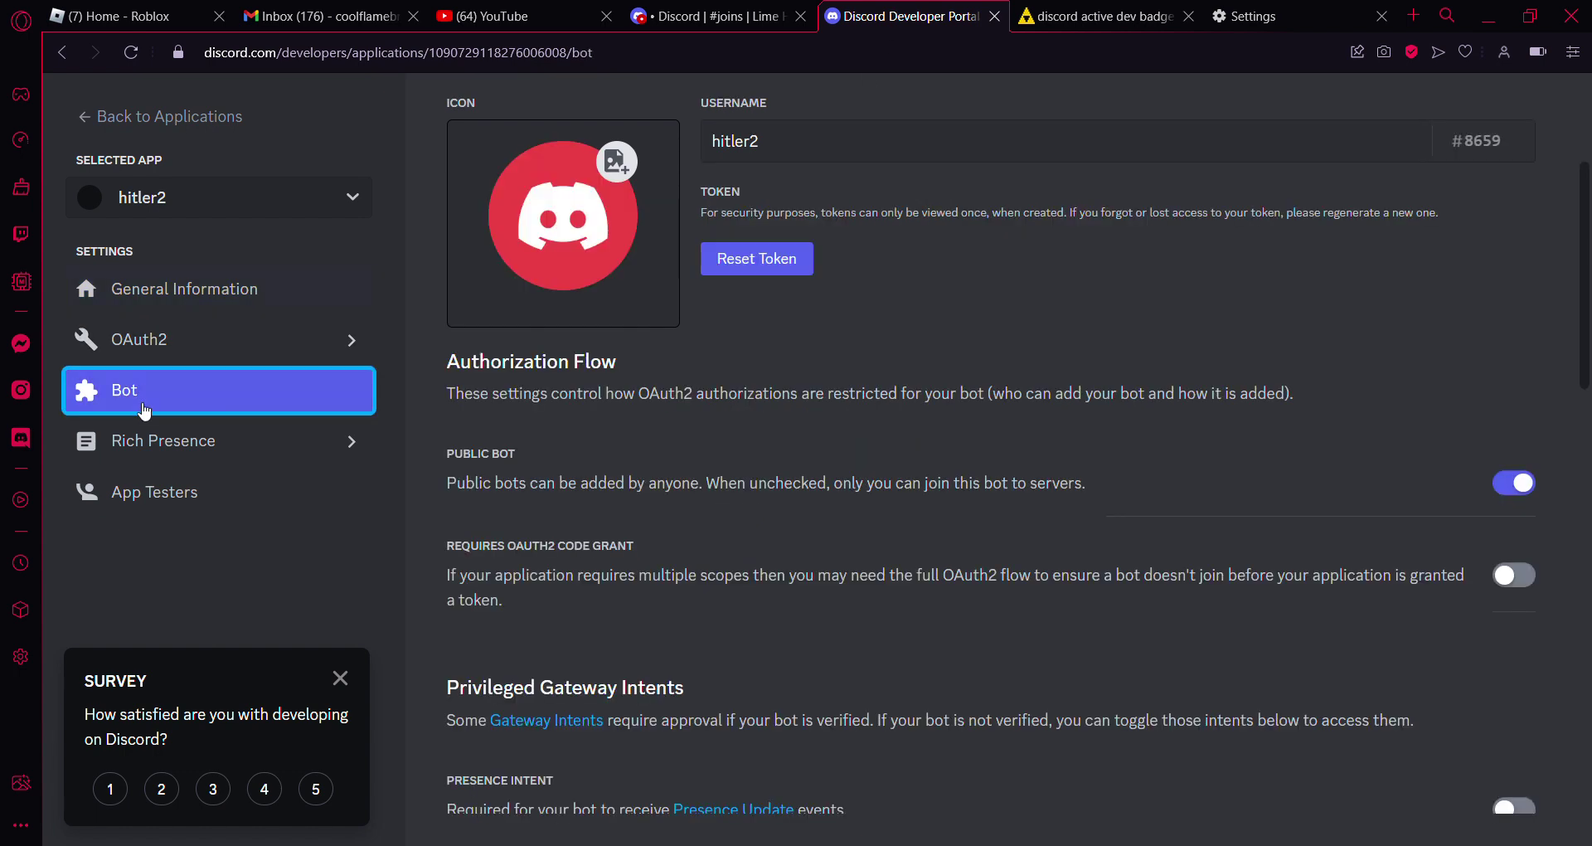
click(187, 354)
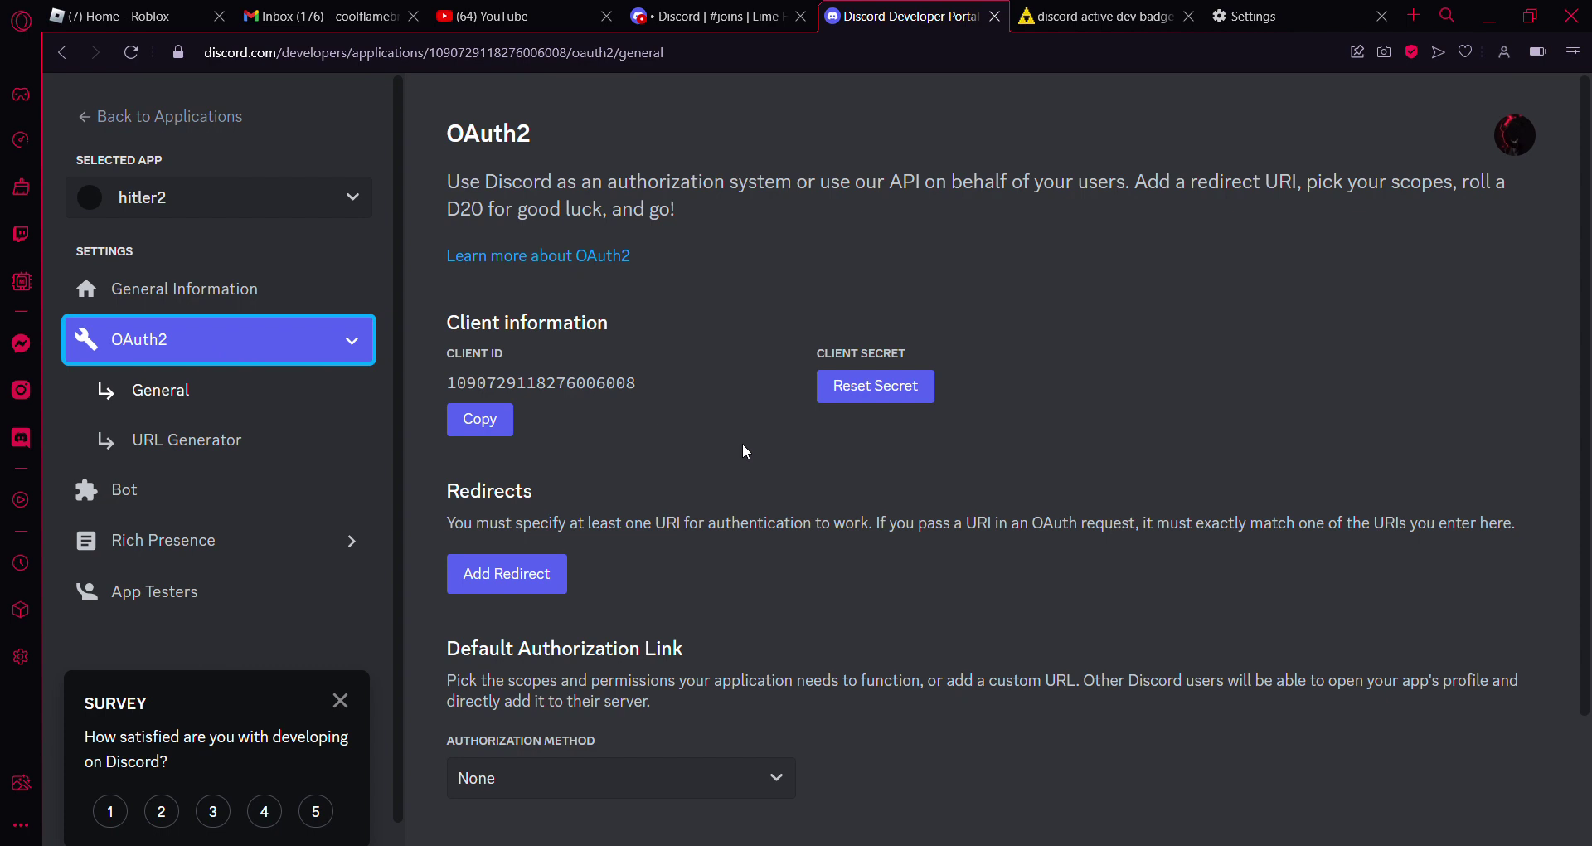
click(875, 397)
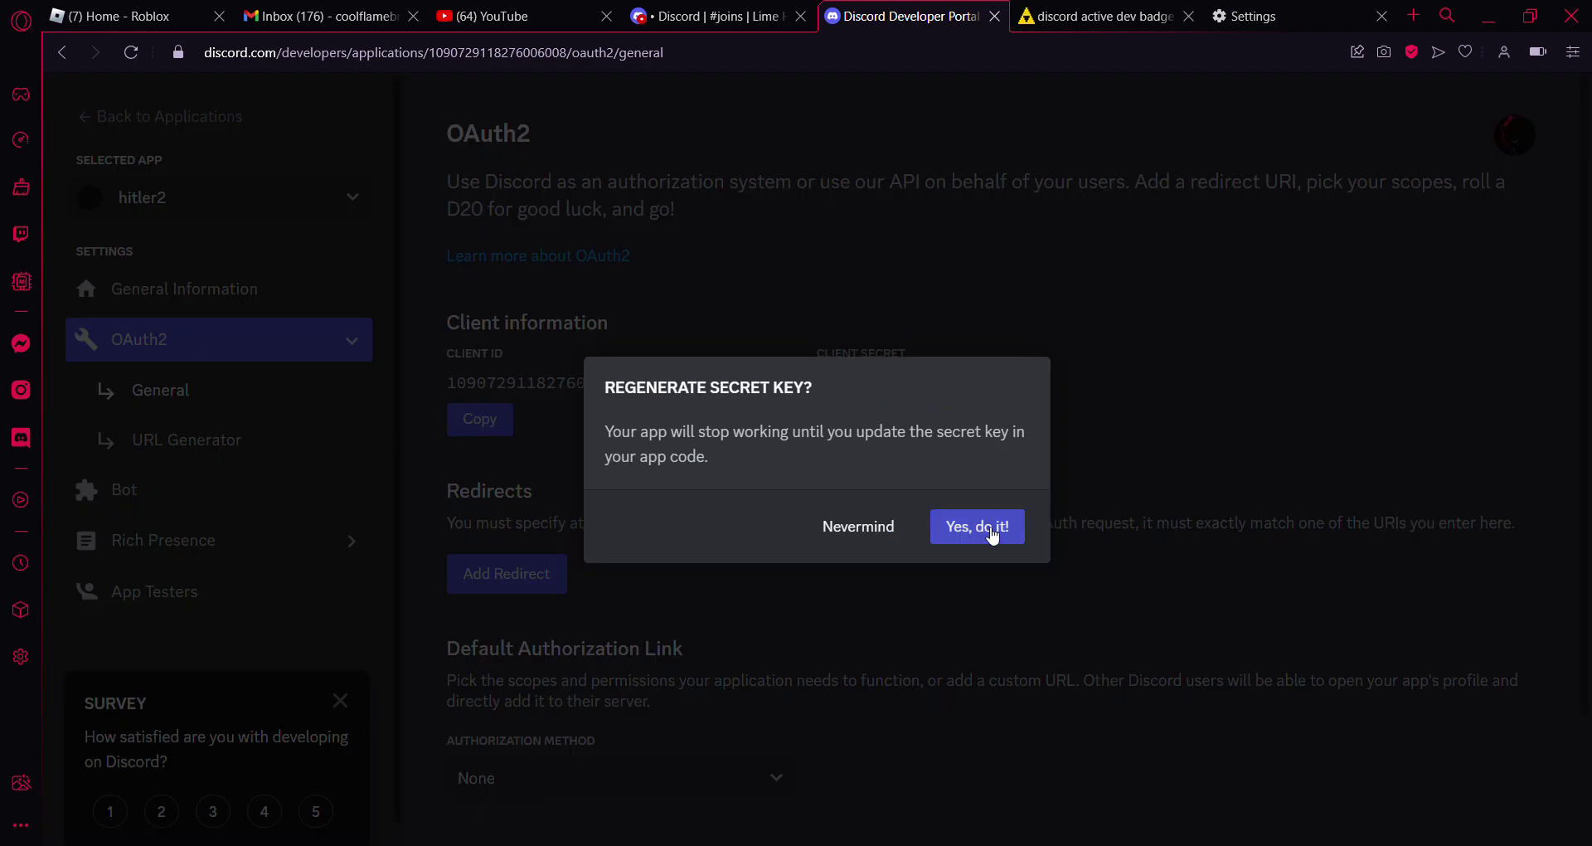
click(991, 531)
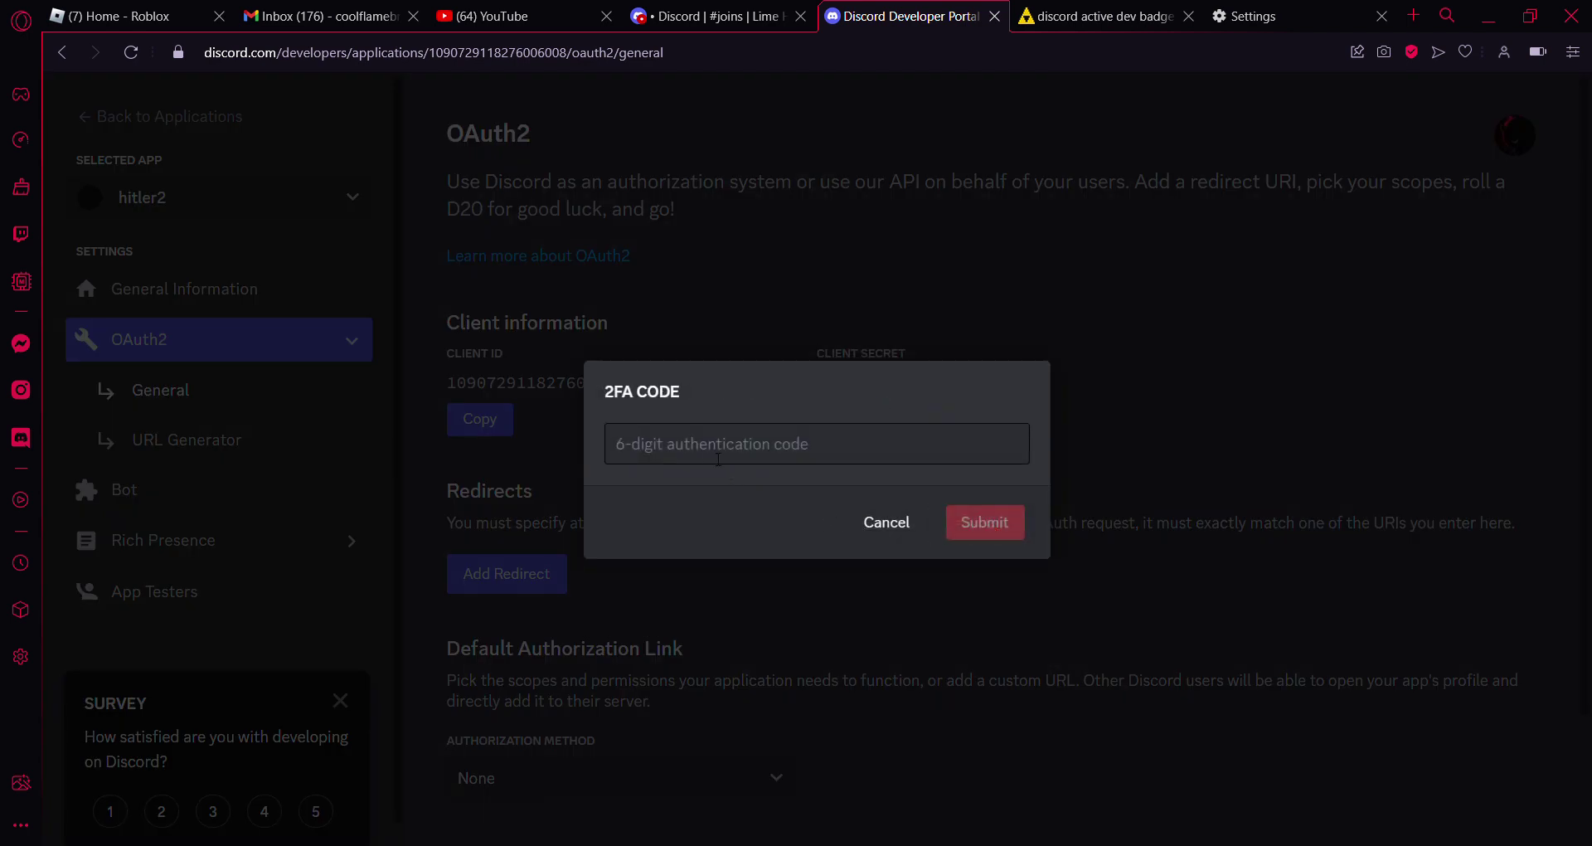
click(688, 454)
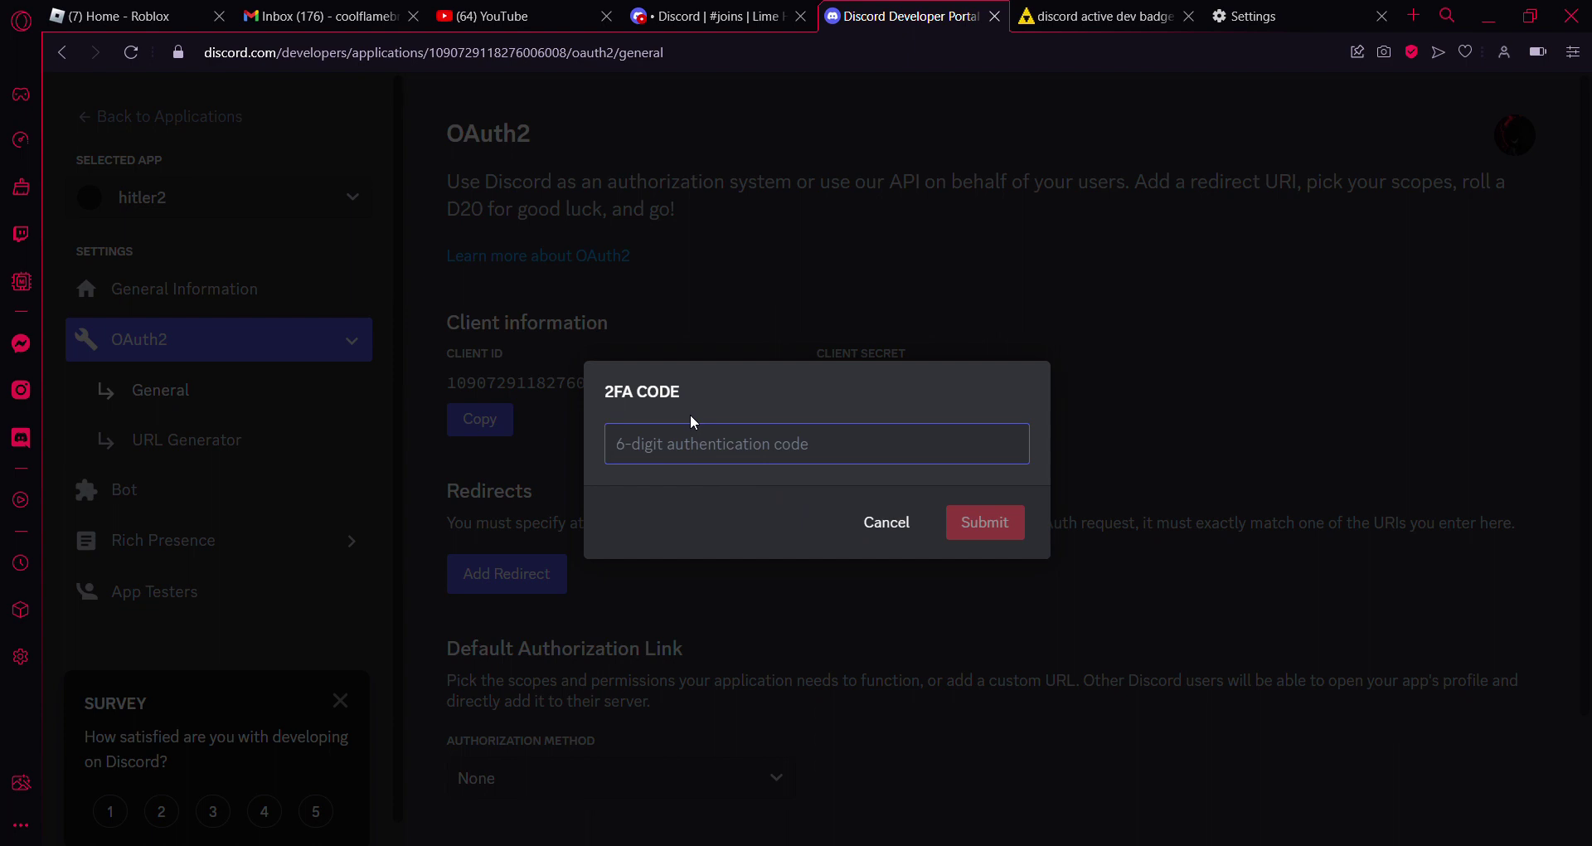
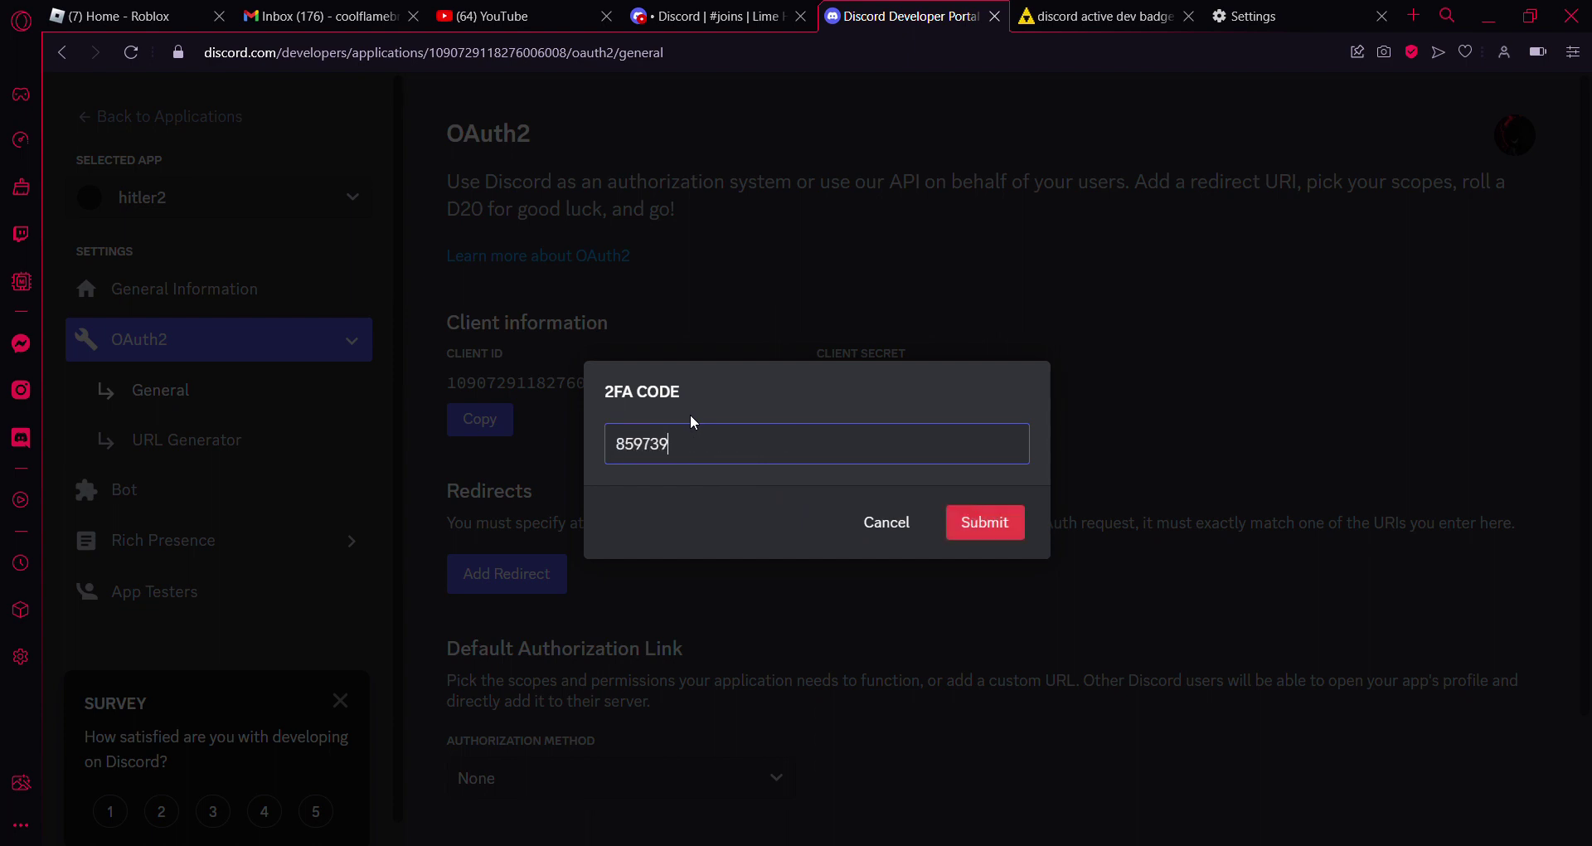
key(Return)
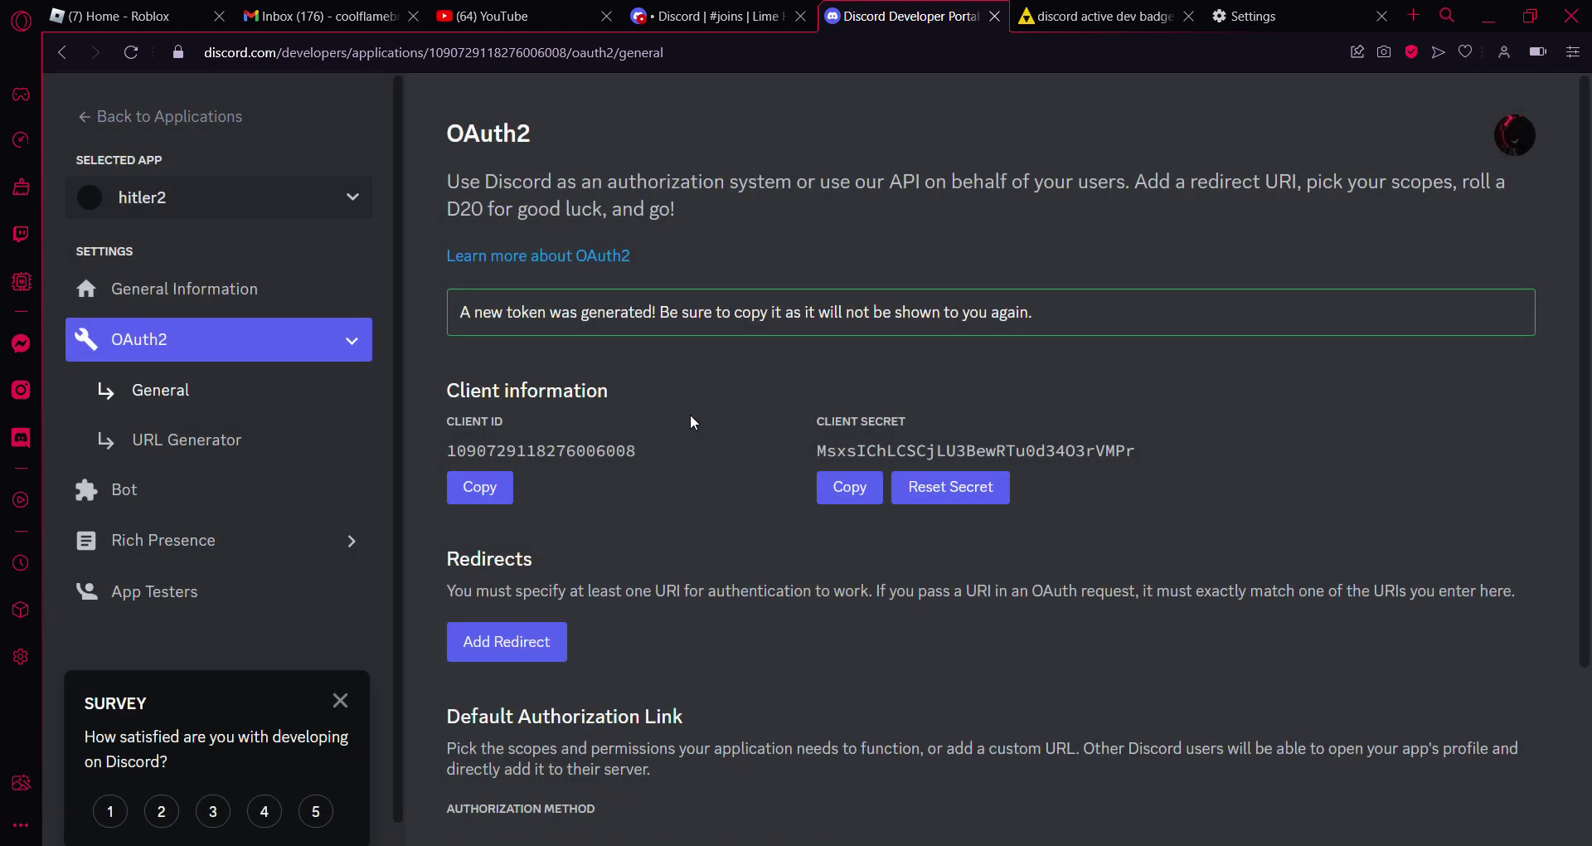
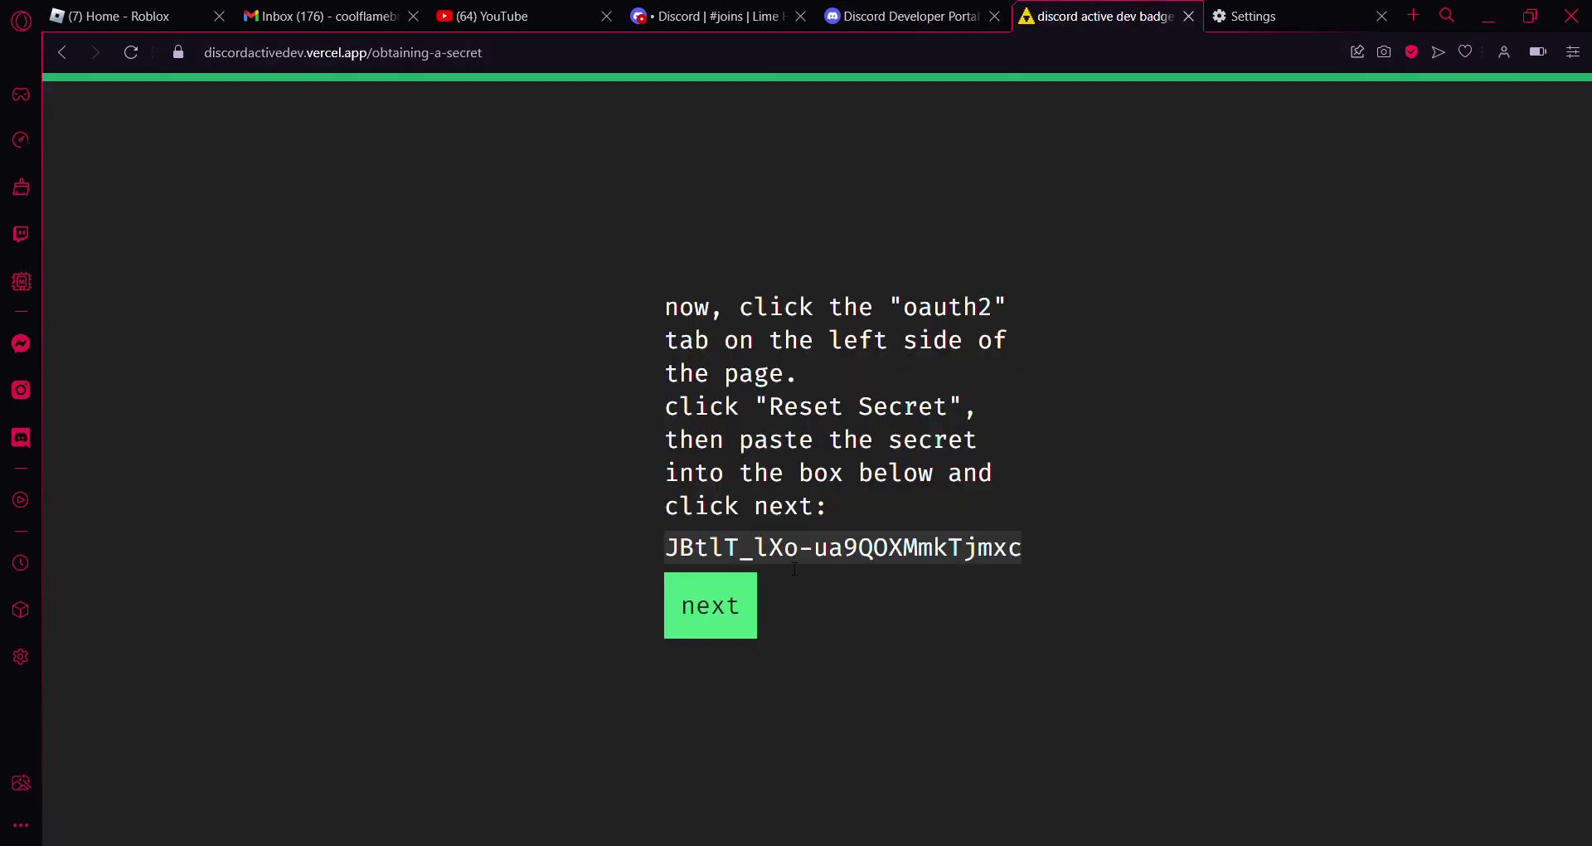
Select the old client secret in the secret field so the newly reset secret can replace it
triple_click(794, 561)
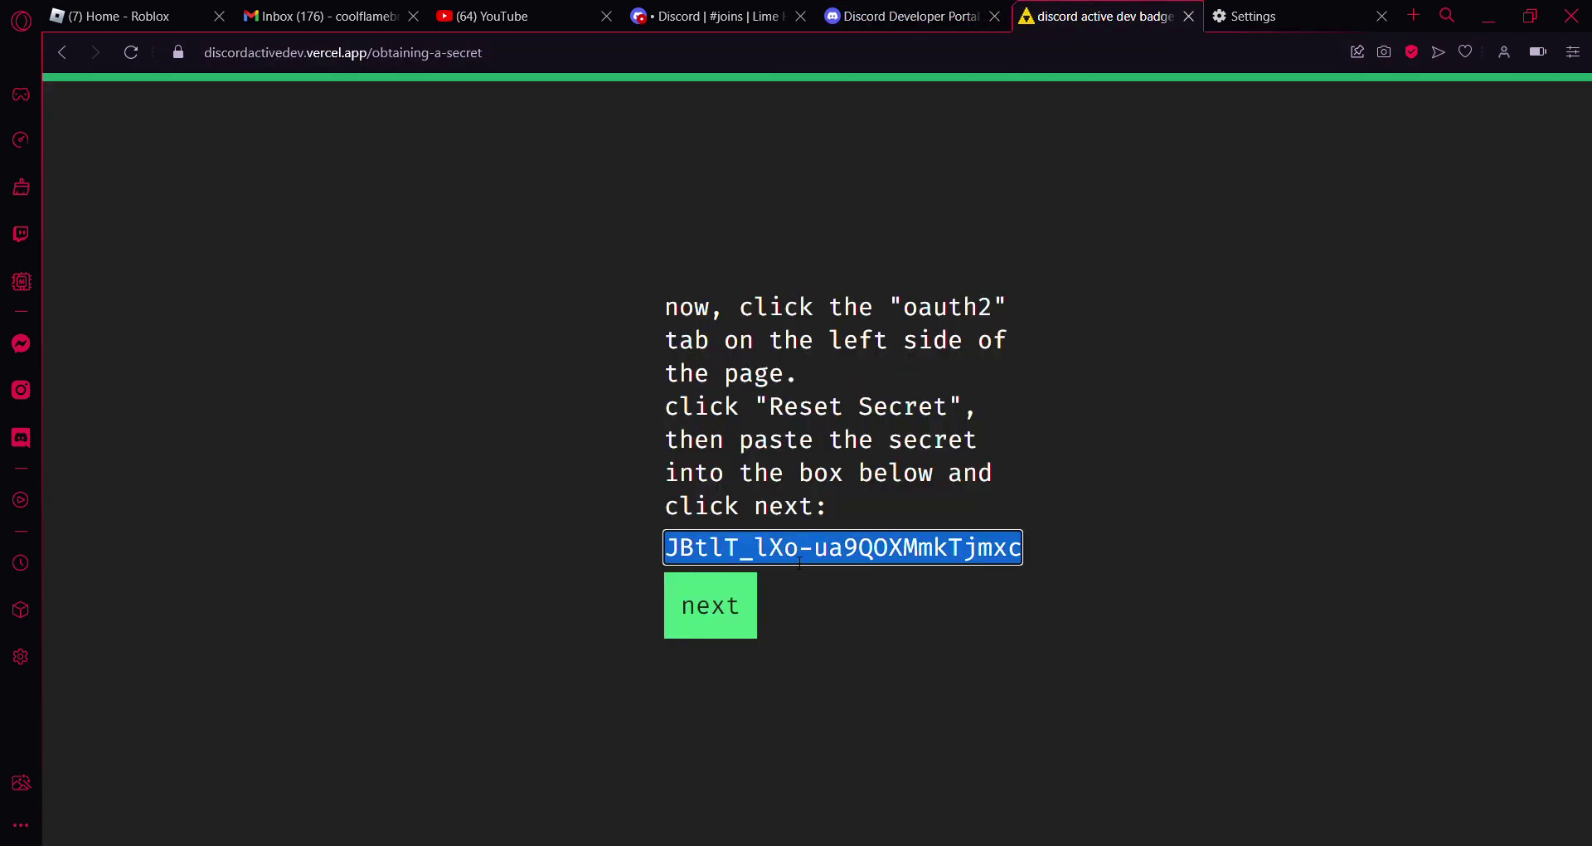
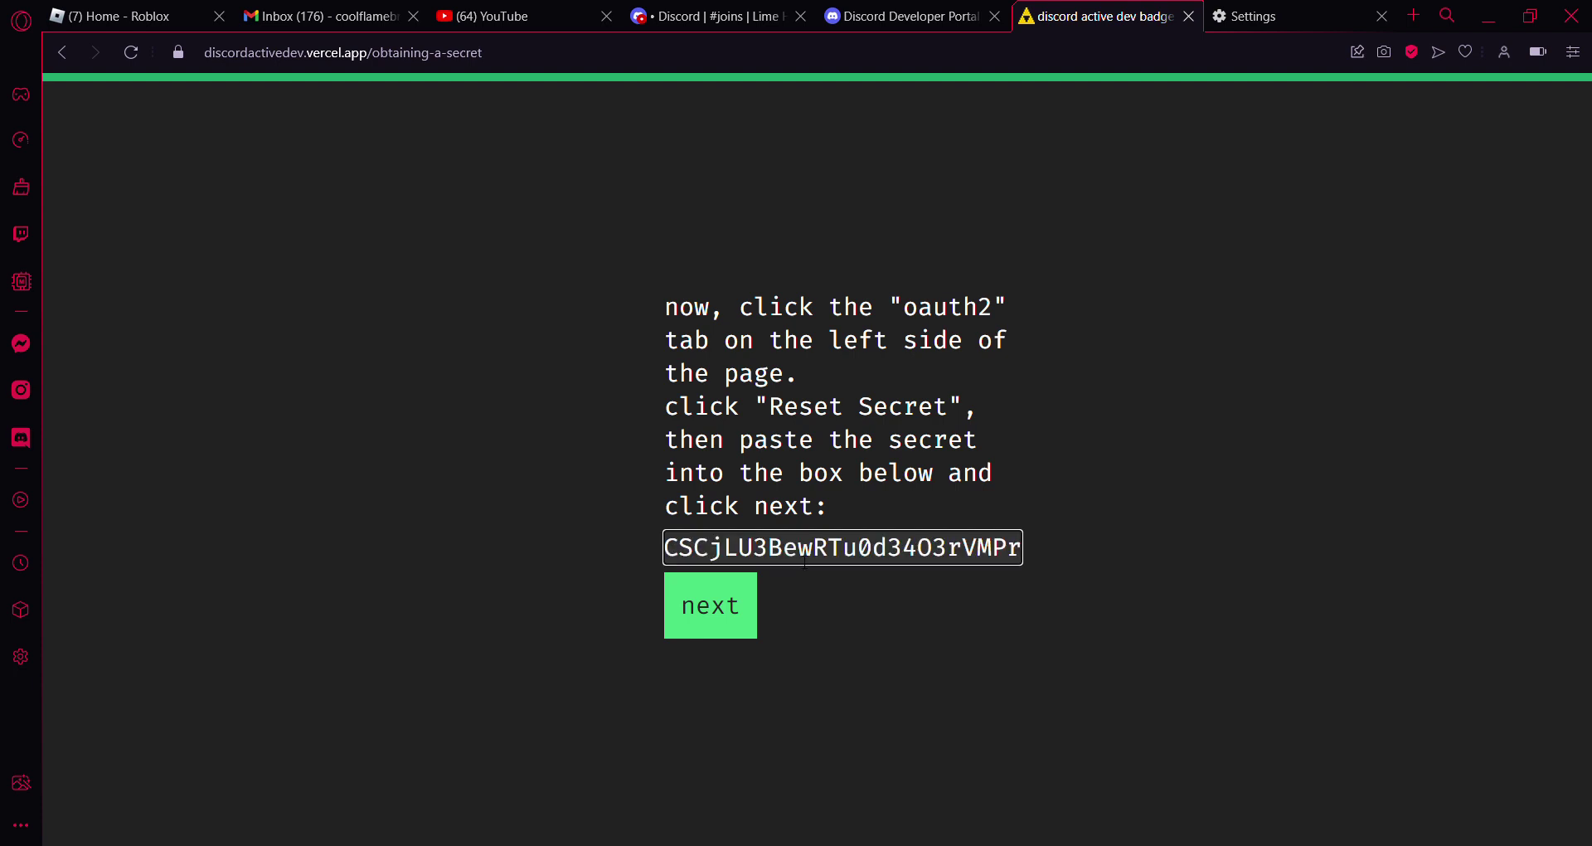
Submit the pasted client secret to proceed to inviting the bot to a server
click(746, 597)
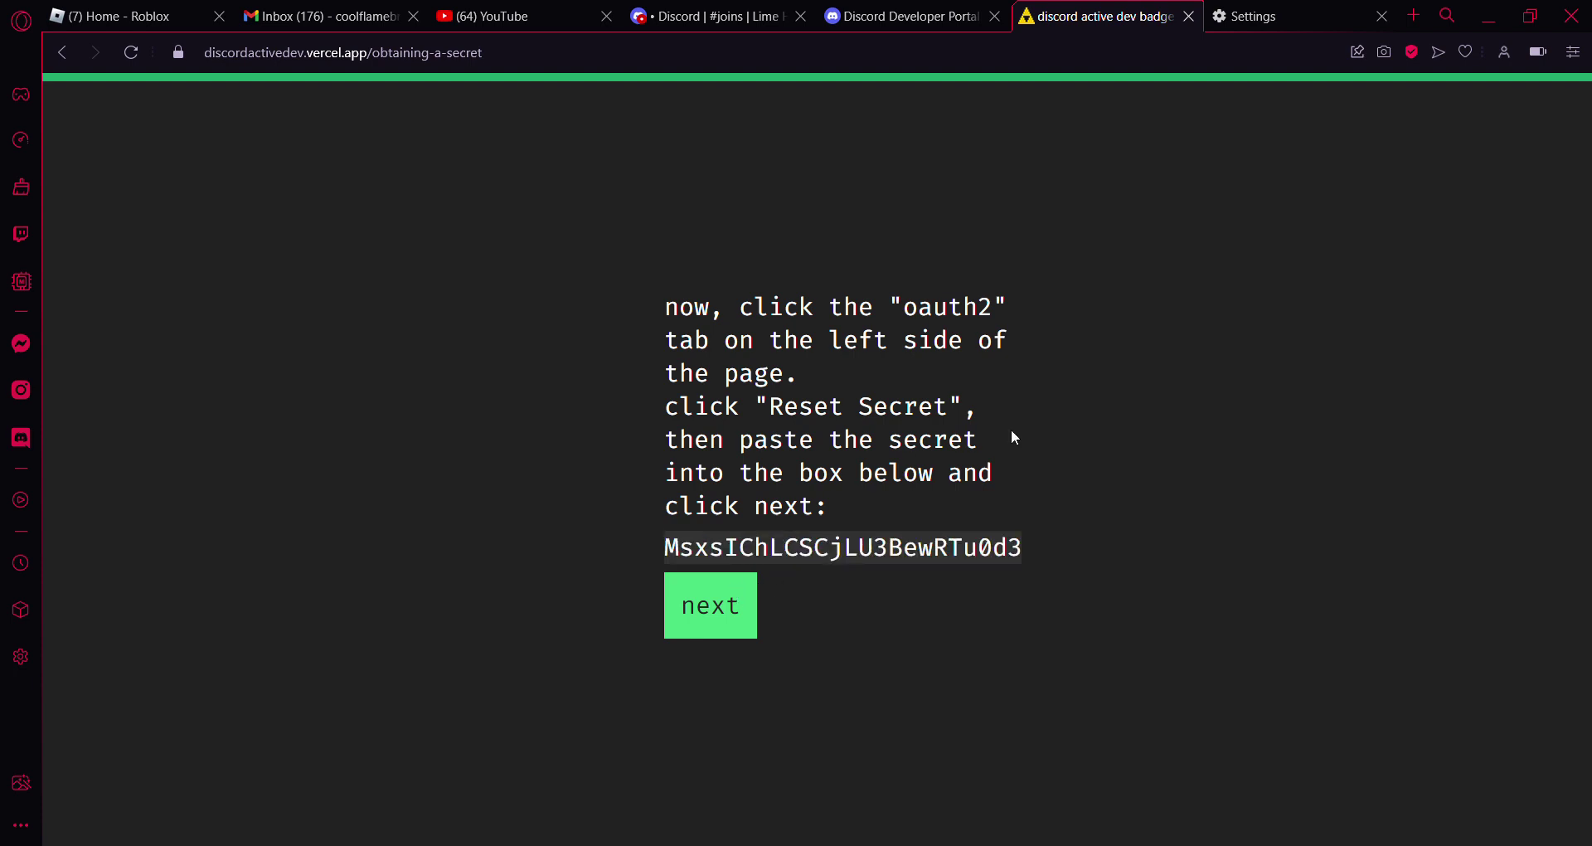
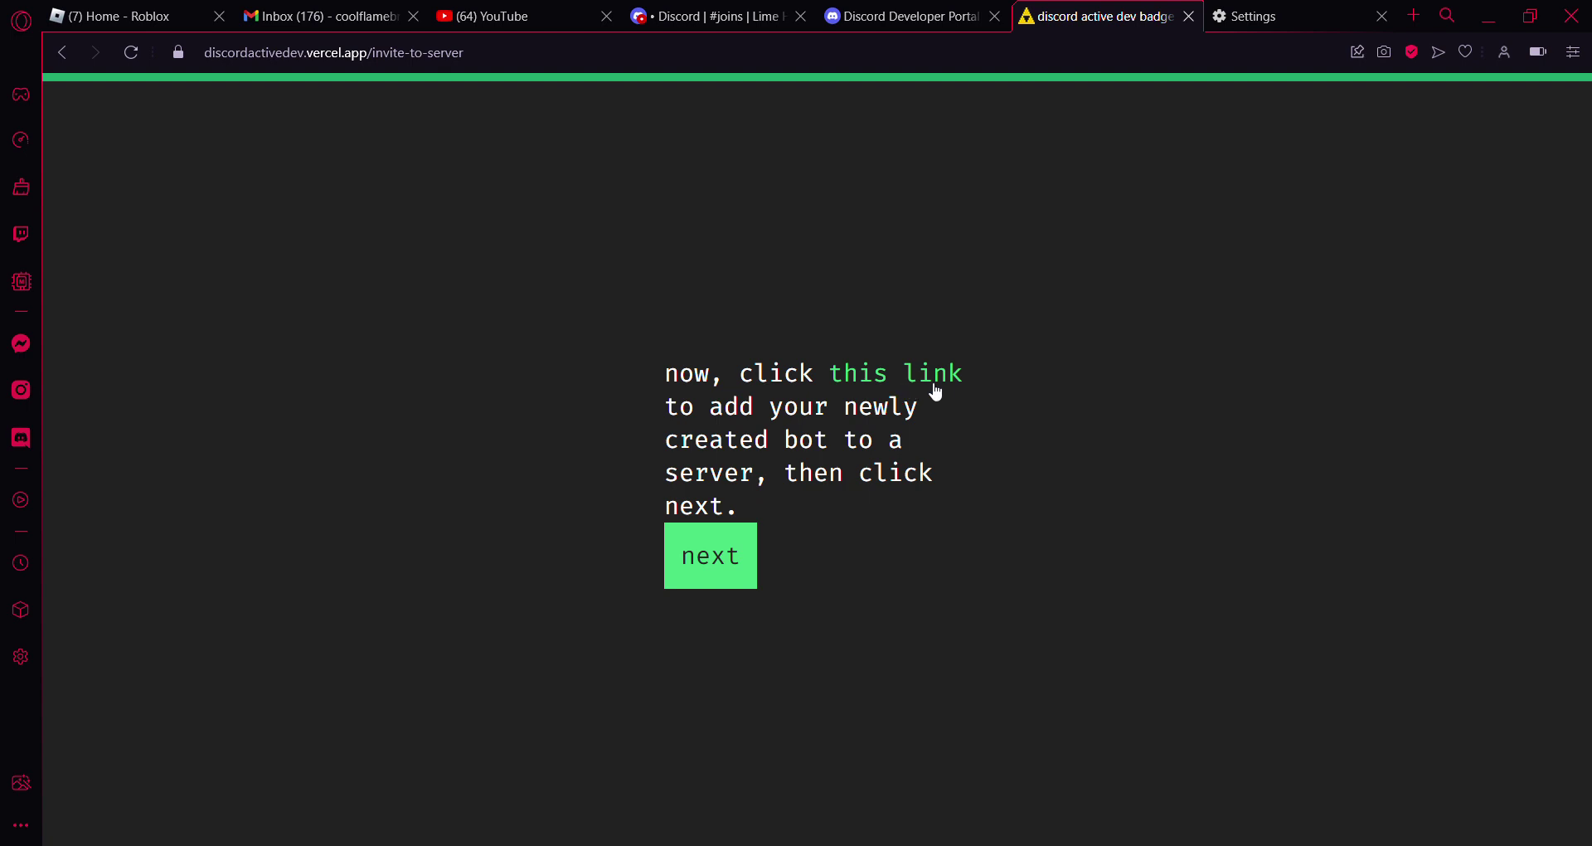
Generate an OAuth2 invite URL with the 'bot' scope and Administrator permission, then copy it
click(906, 8)
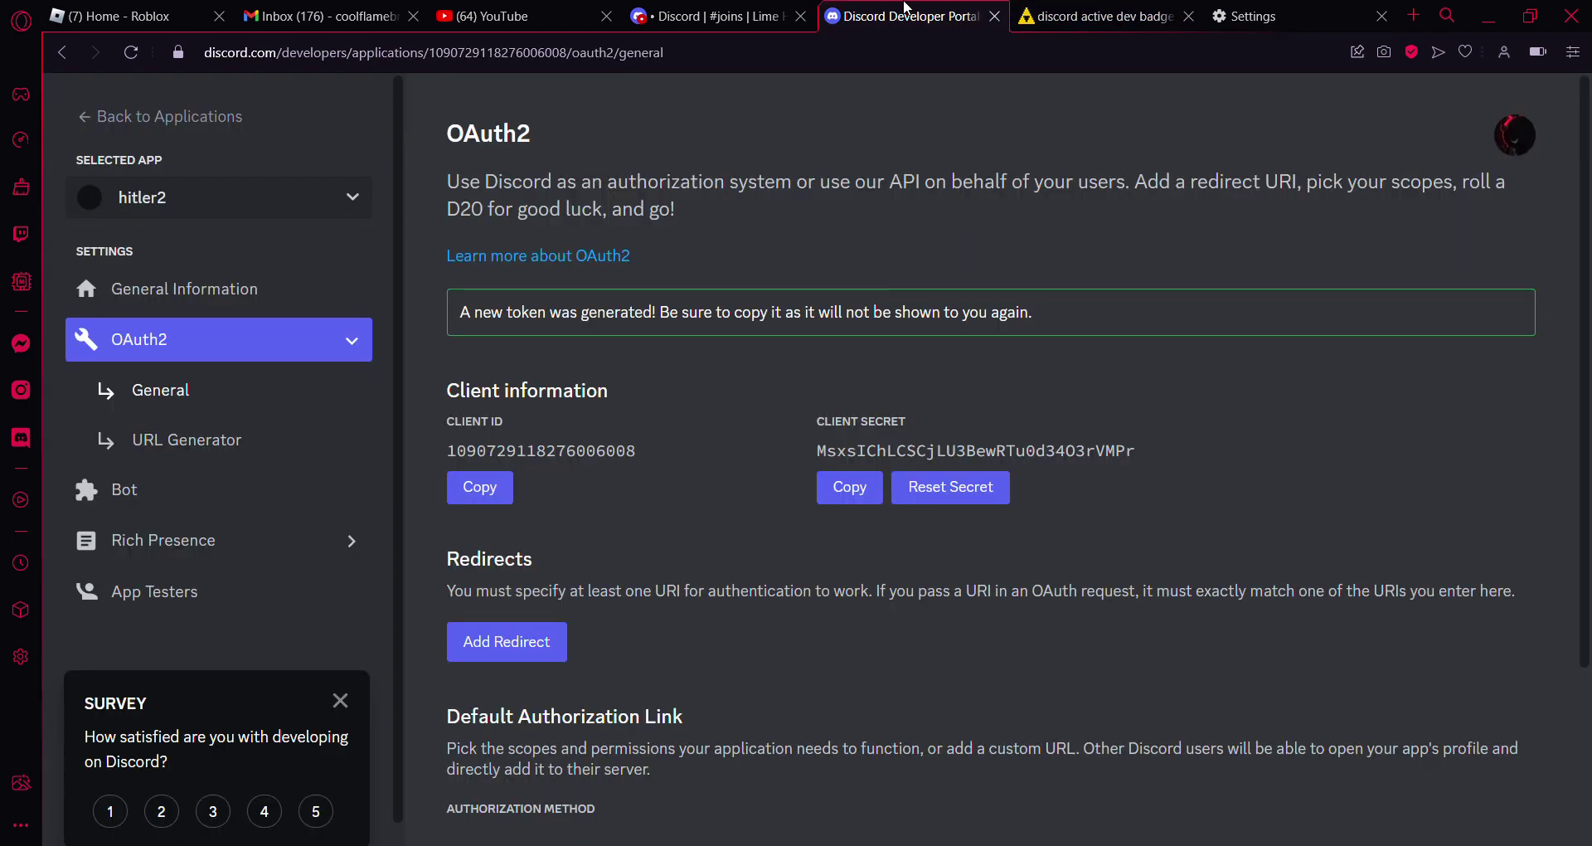
click(192, 442)
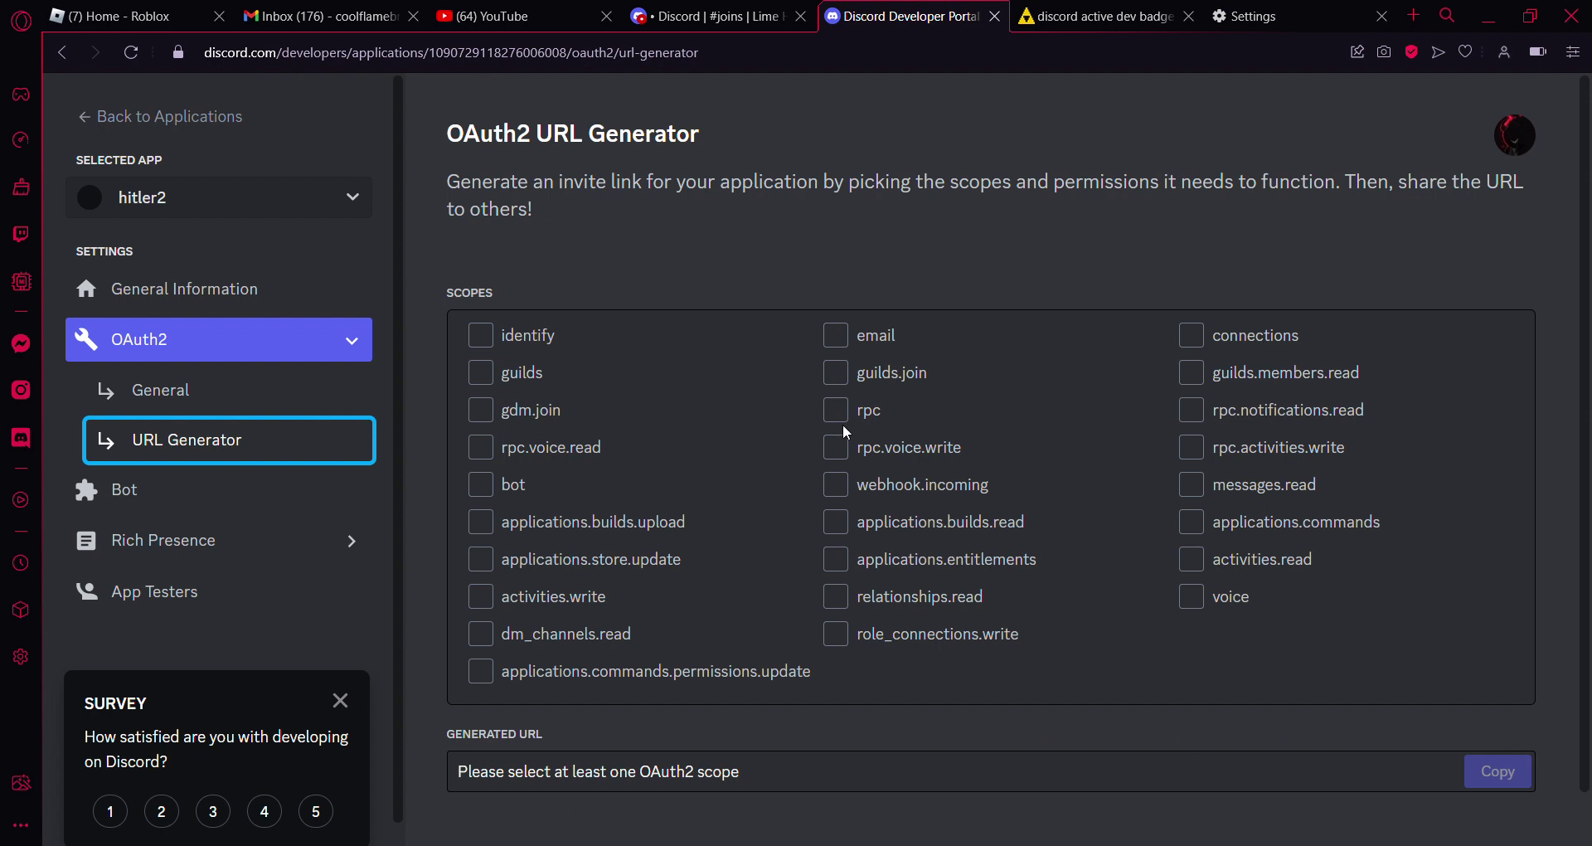
click(473, 487)
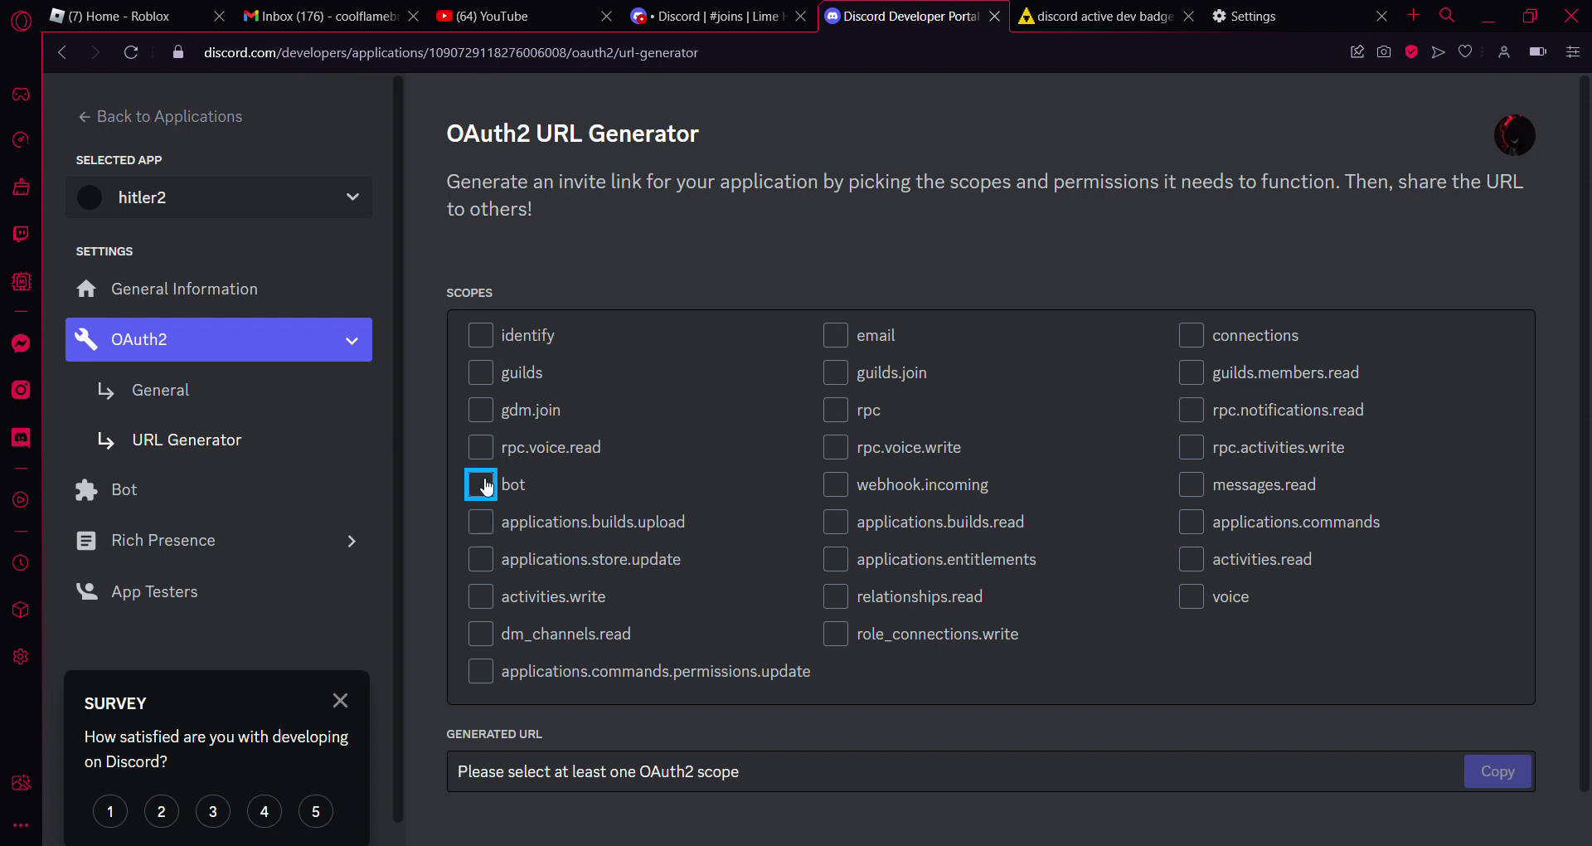
scroll(555, 536, down, 3)
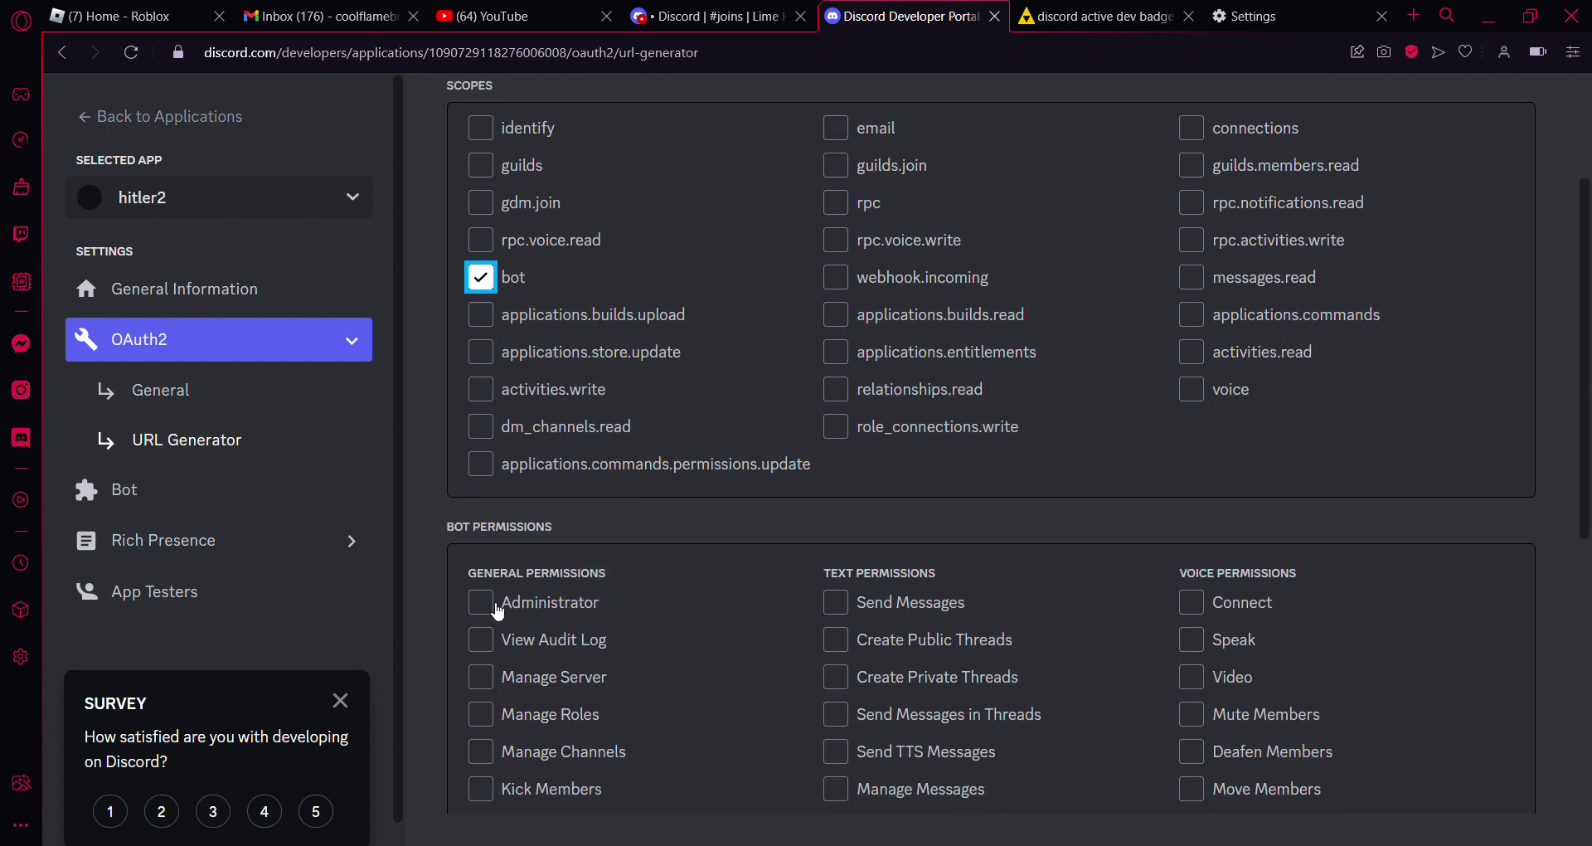
click(481, 602)
scroll(497, 611, down, 6)
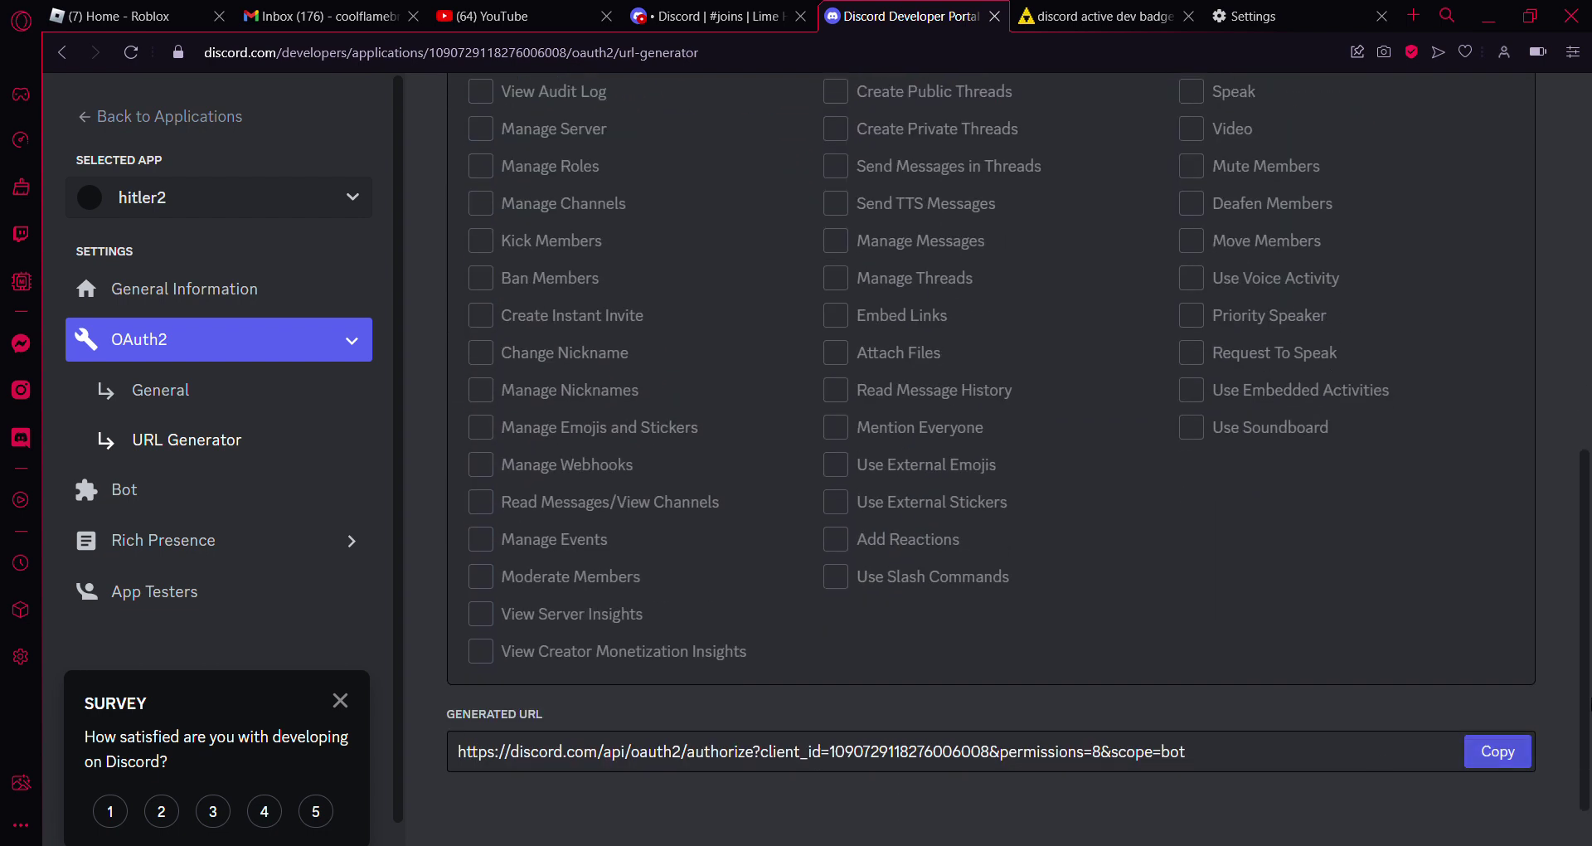
click(1499, 751)
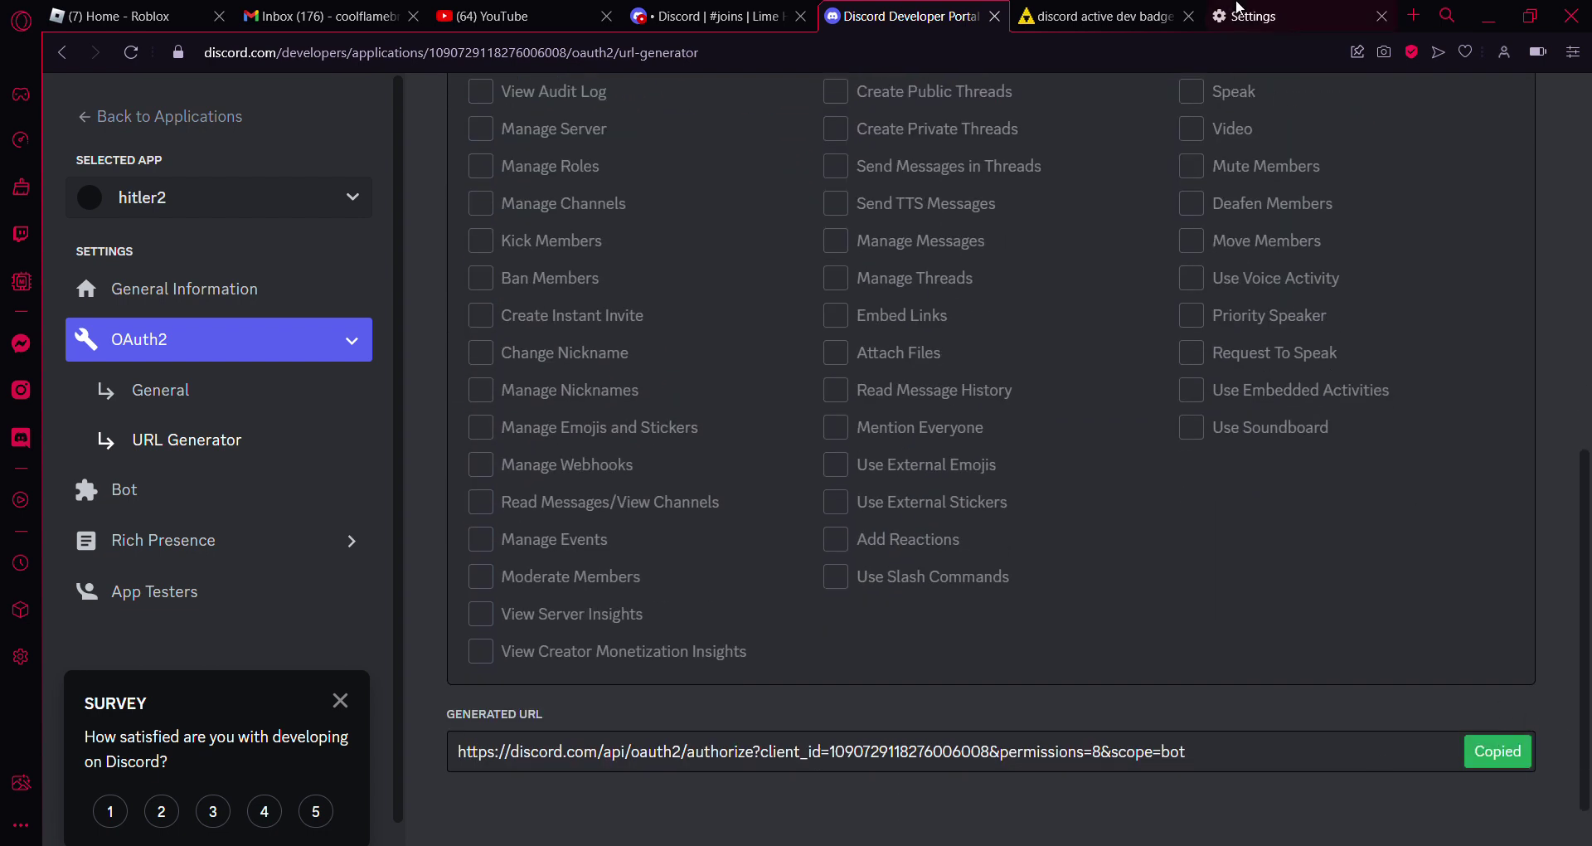
Load the invite link in a new tab and authorize the bot into Lime Headquarters
click(1414, 16)
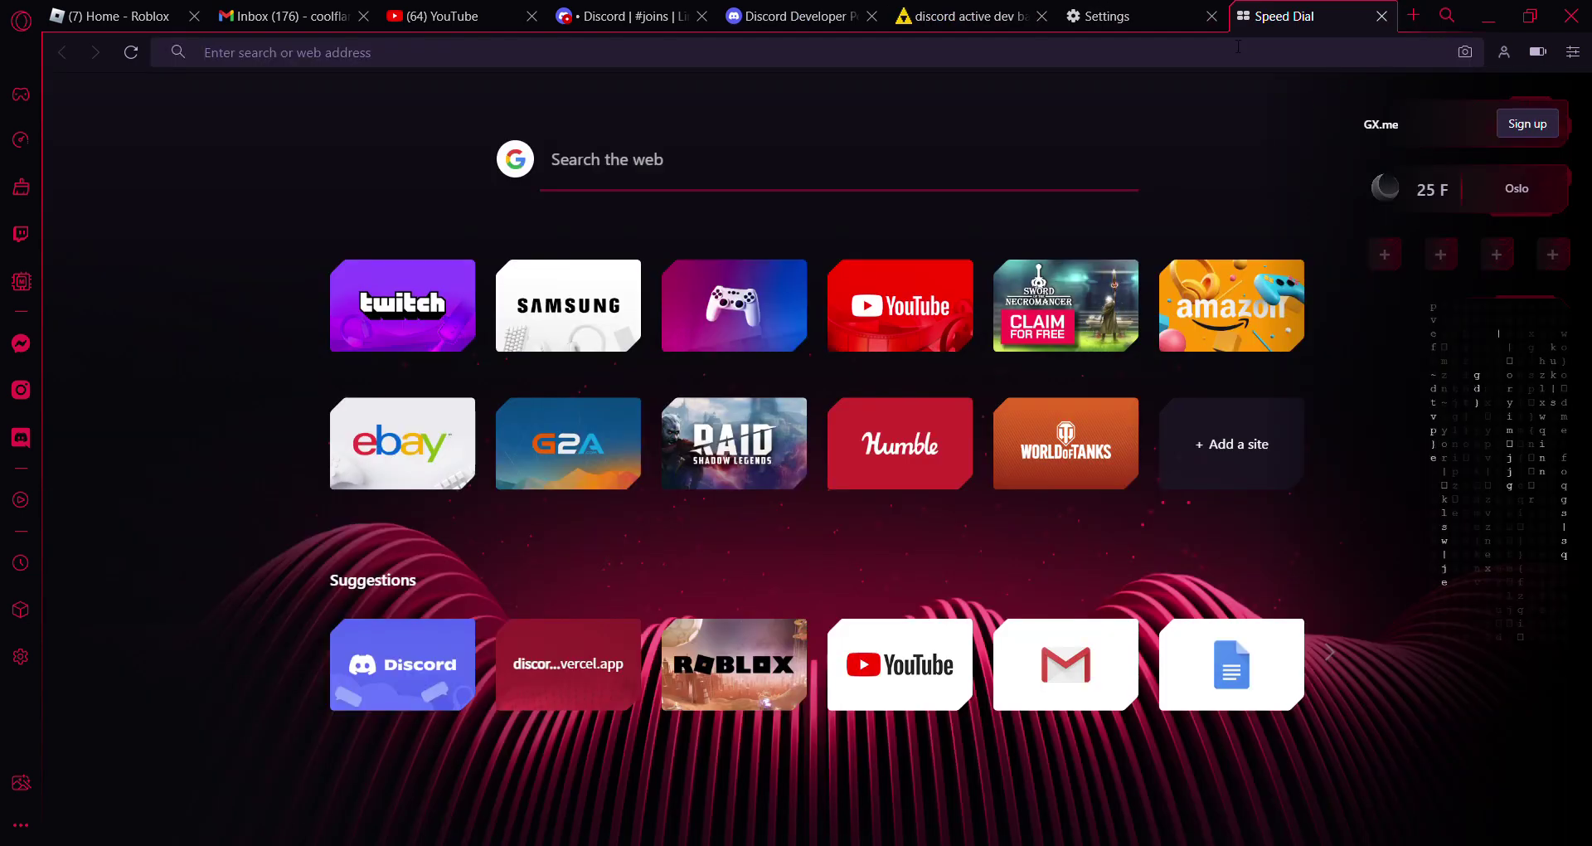
key(ctrl+v)
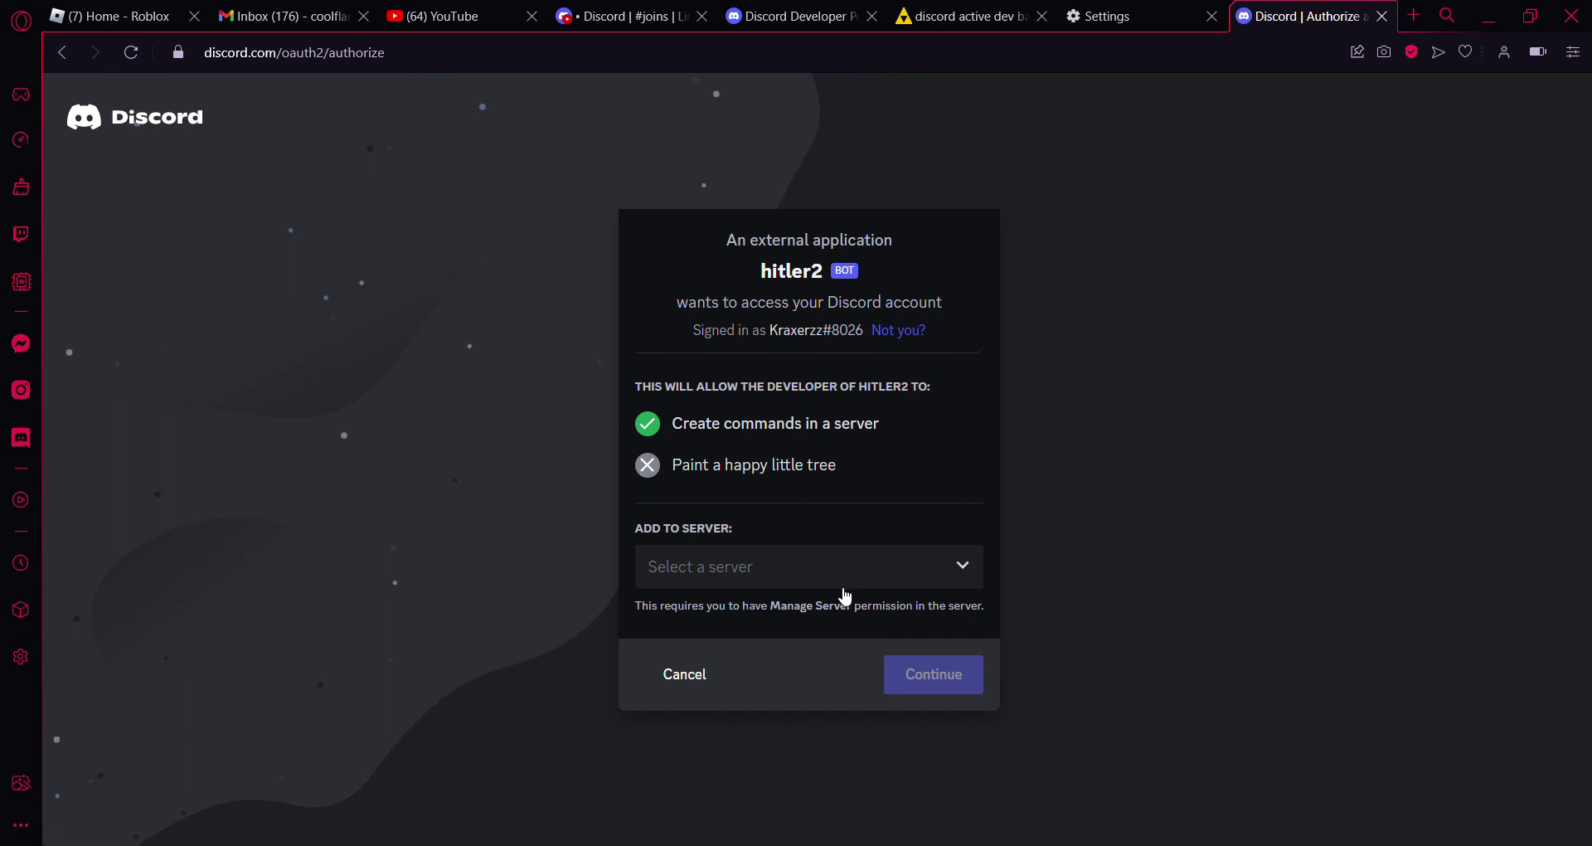
click(842, 581)
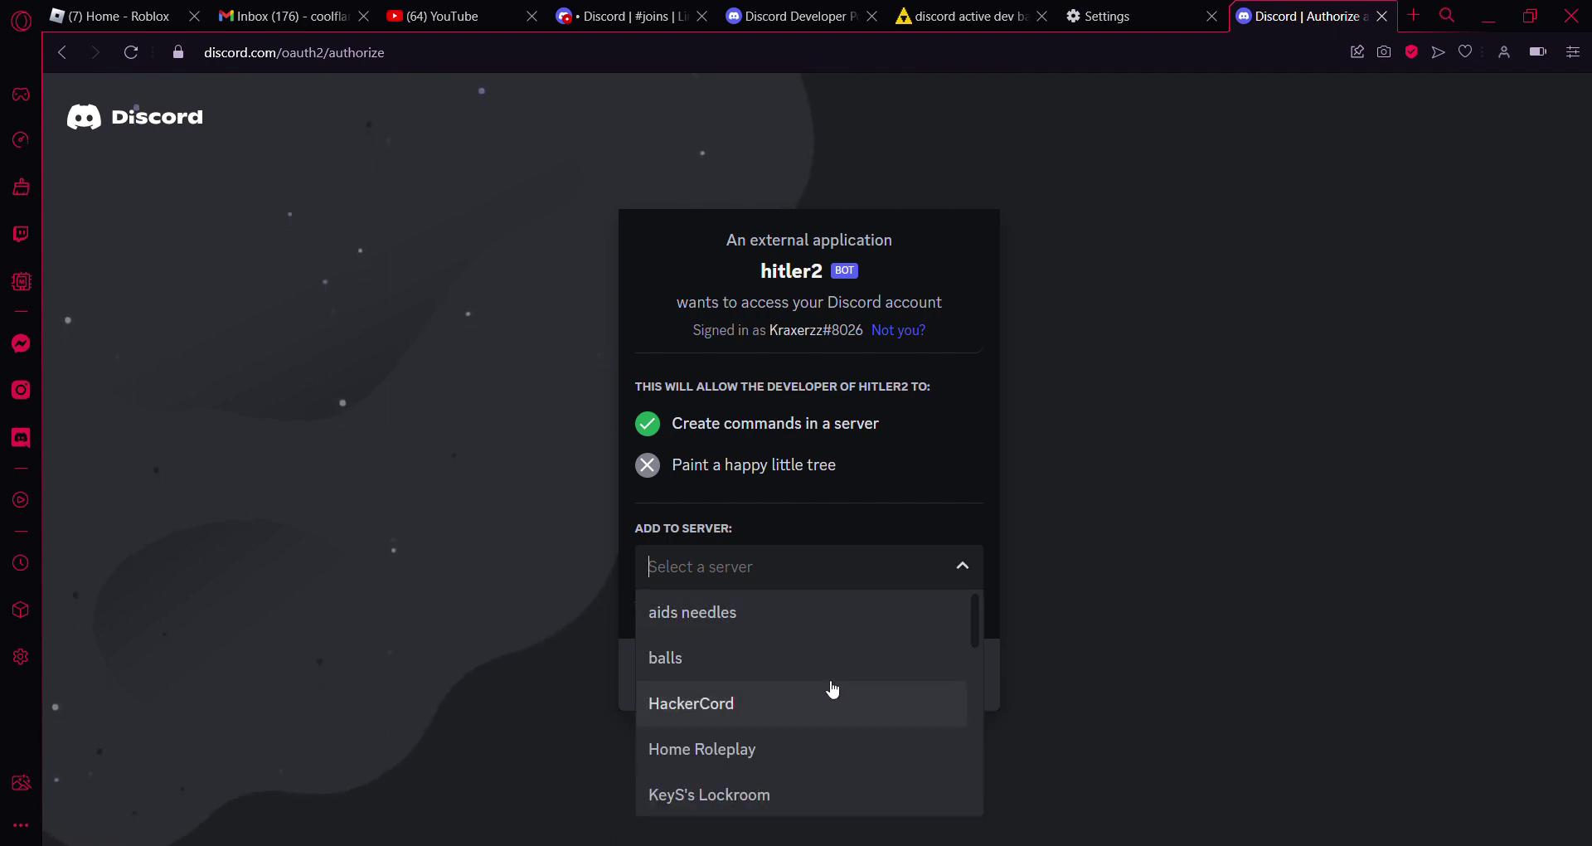
scroll(794, 663, down, 1)
scroll(794, 663, down, 5)
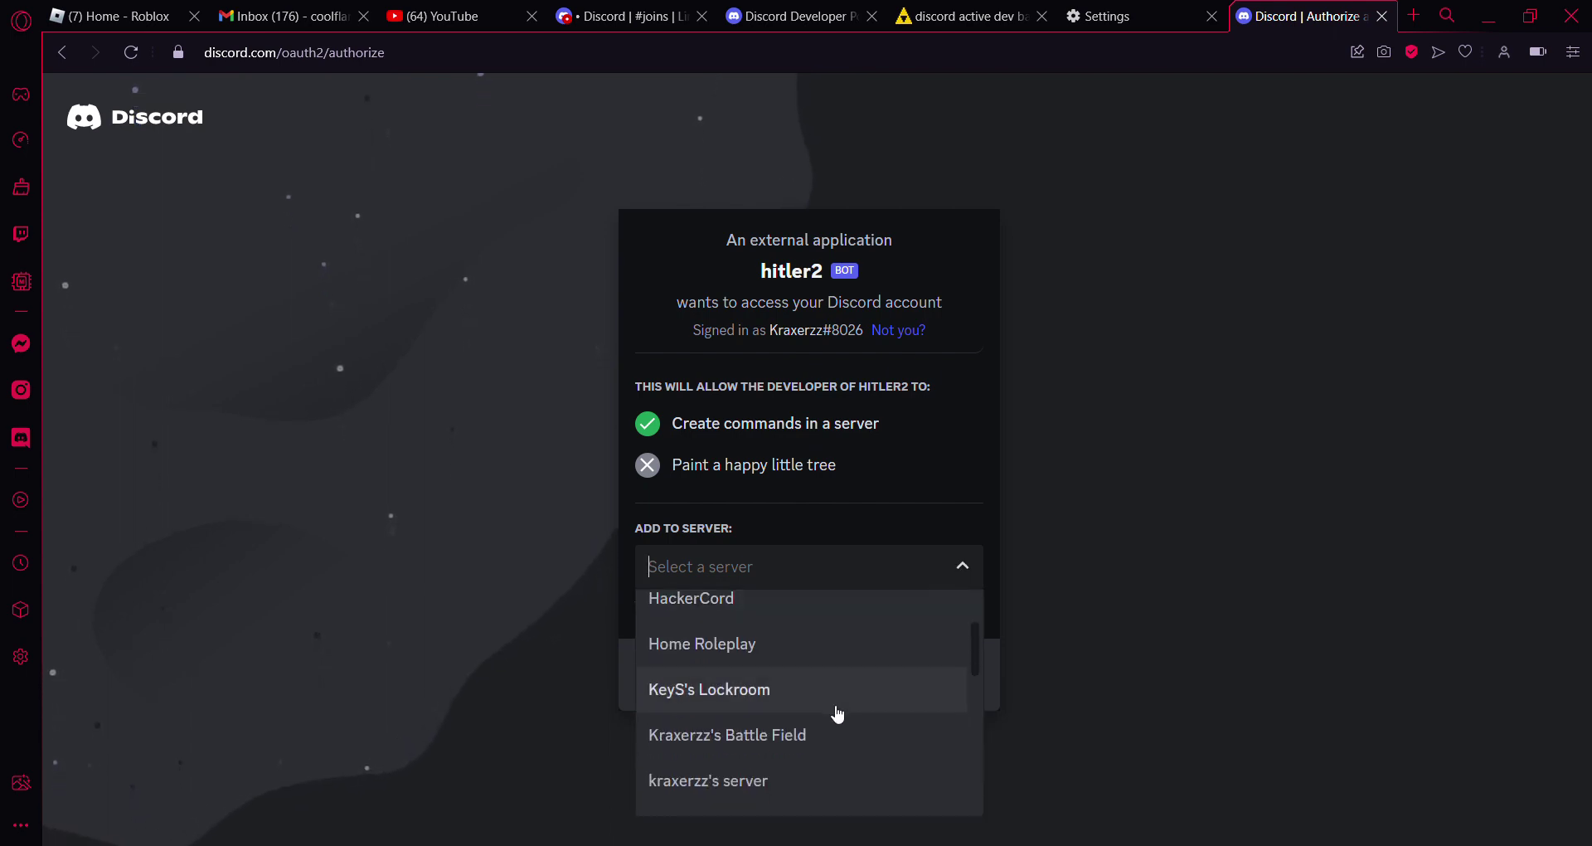
click(790, 617)
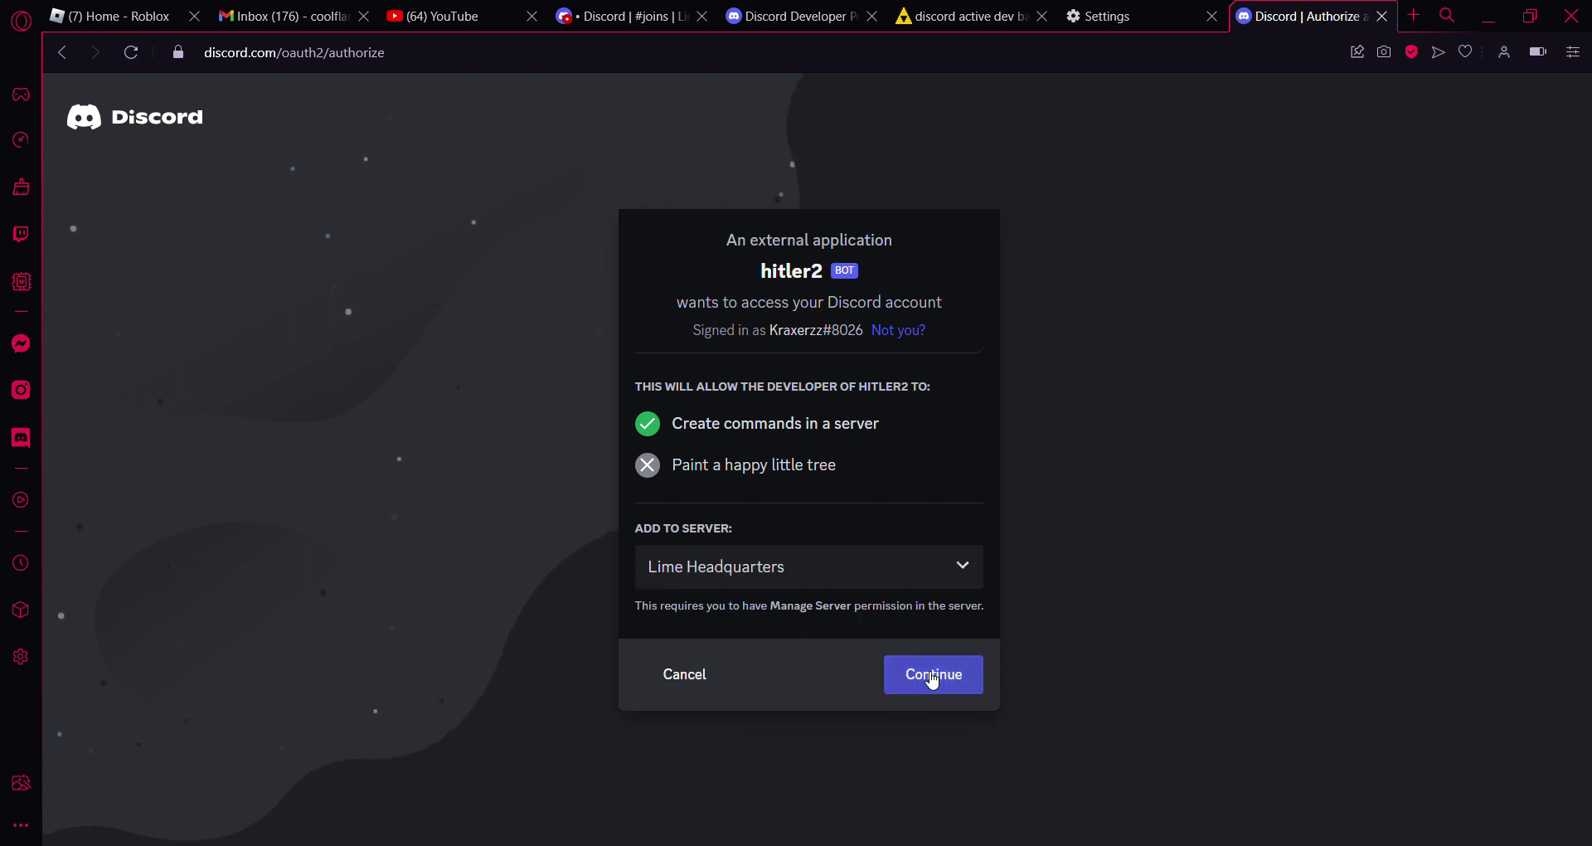
click(924, 674)
click(926, 675)
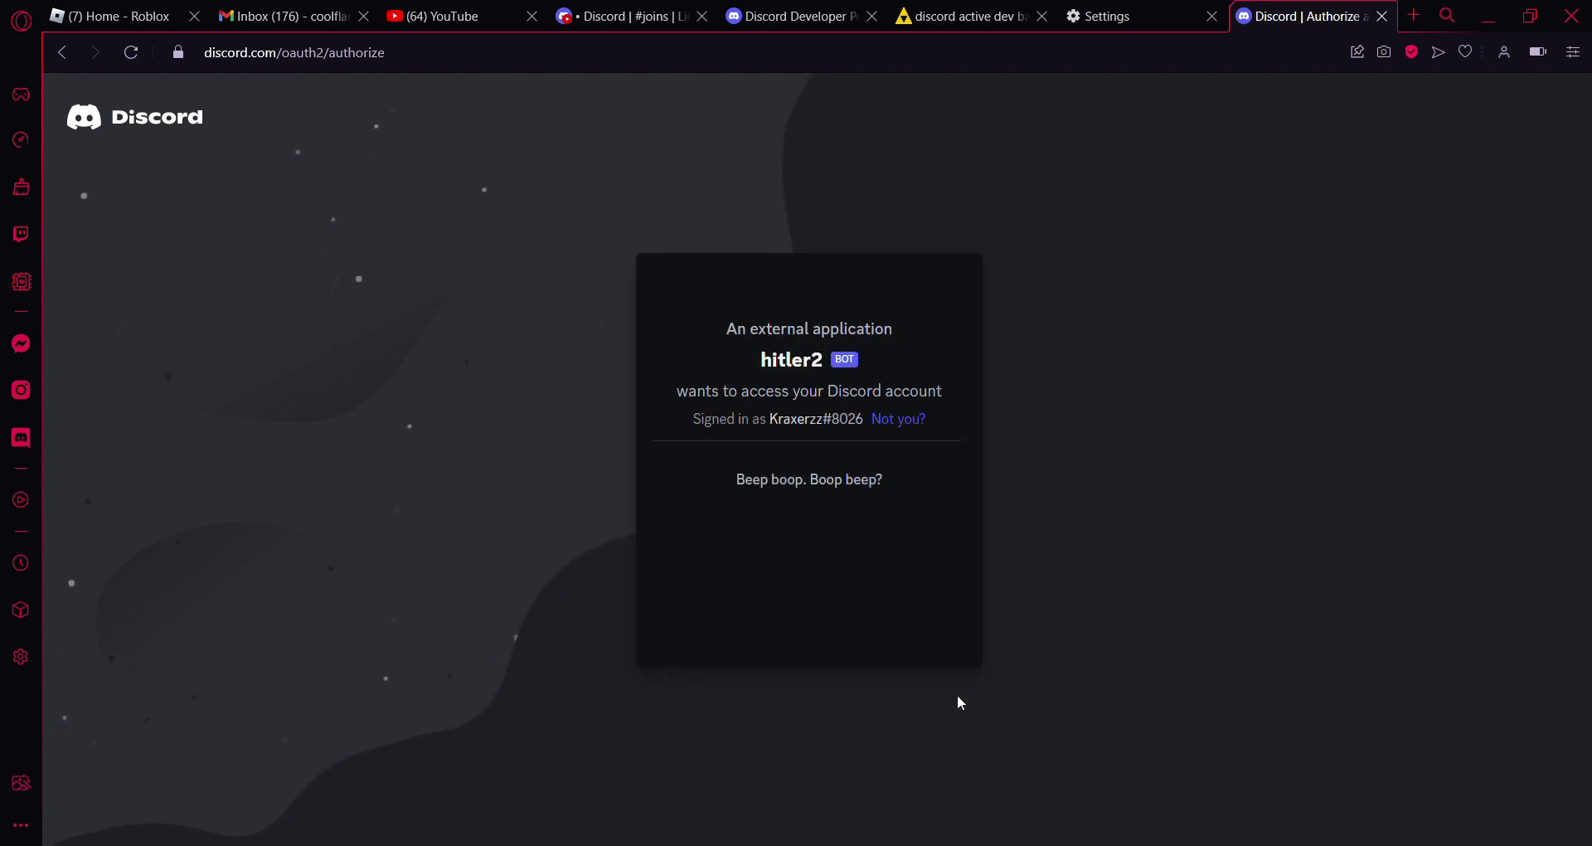
click(736, 557)
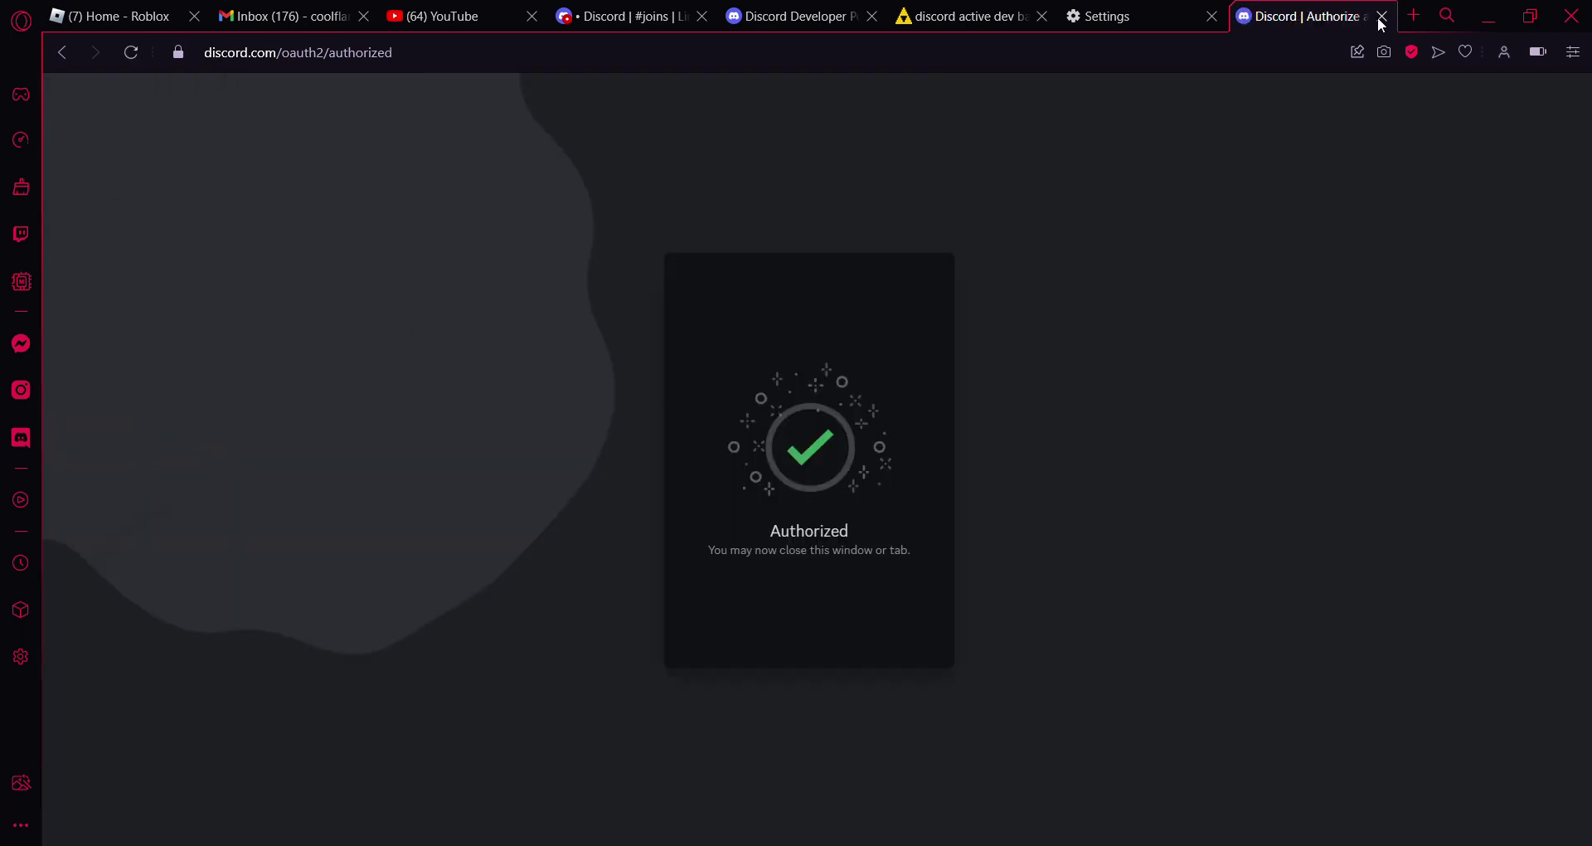
Confirm the bot arrived in #joins, close the authorization tab, and advance the badge walkthrough
click(614, 17)
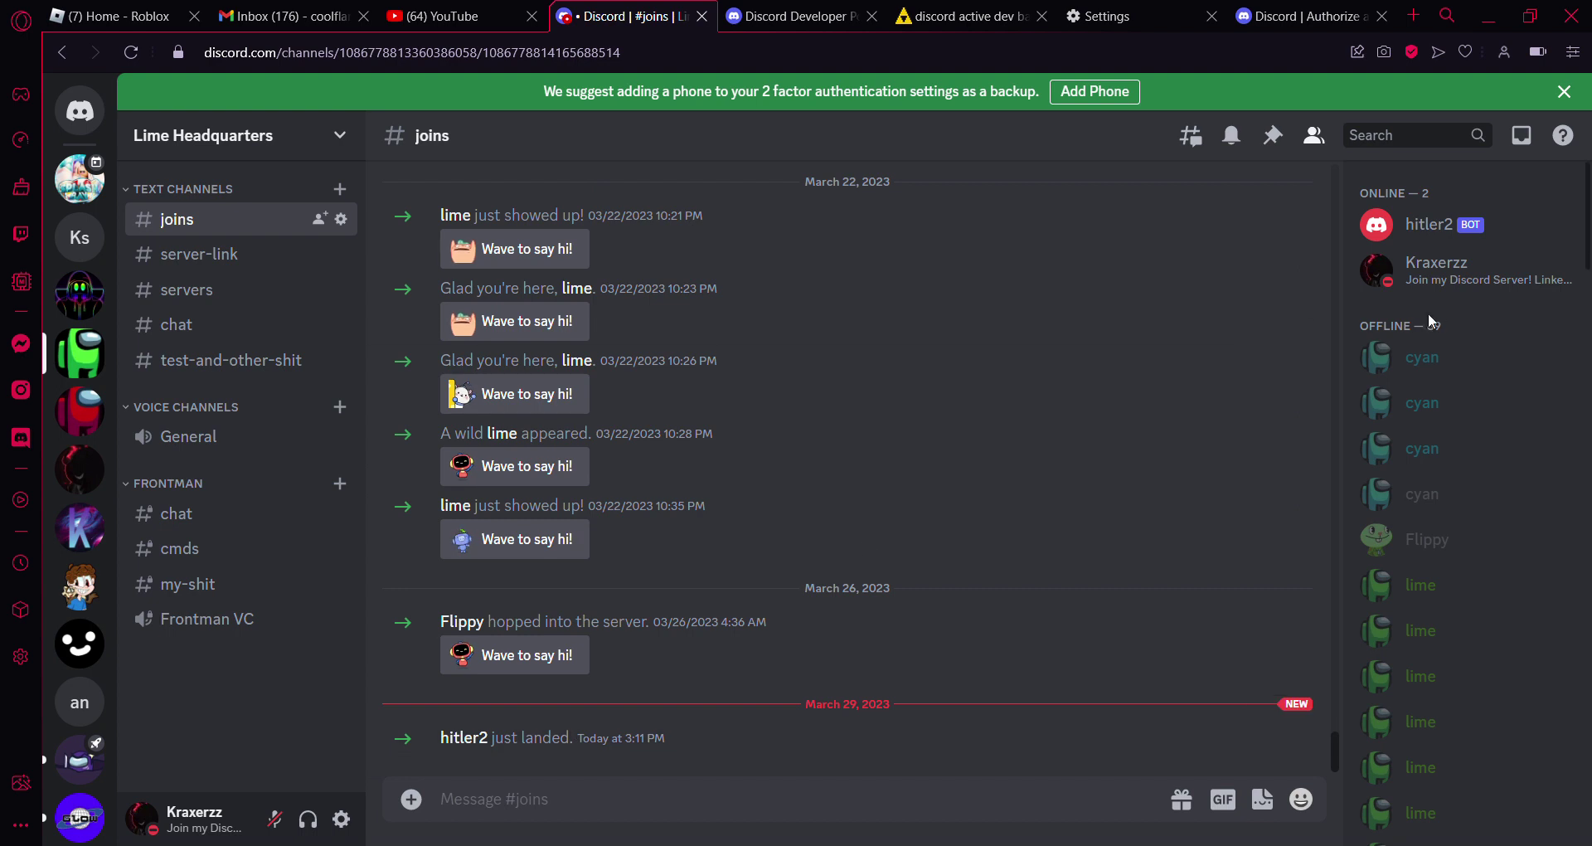
click(1360, 18)
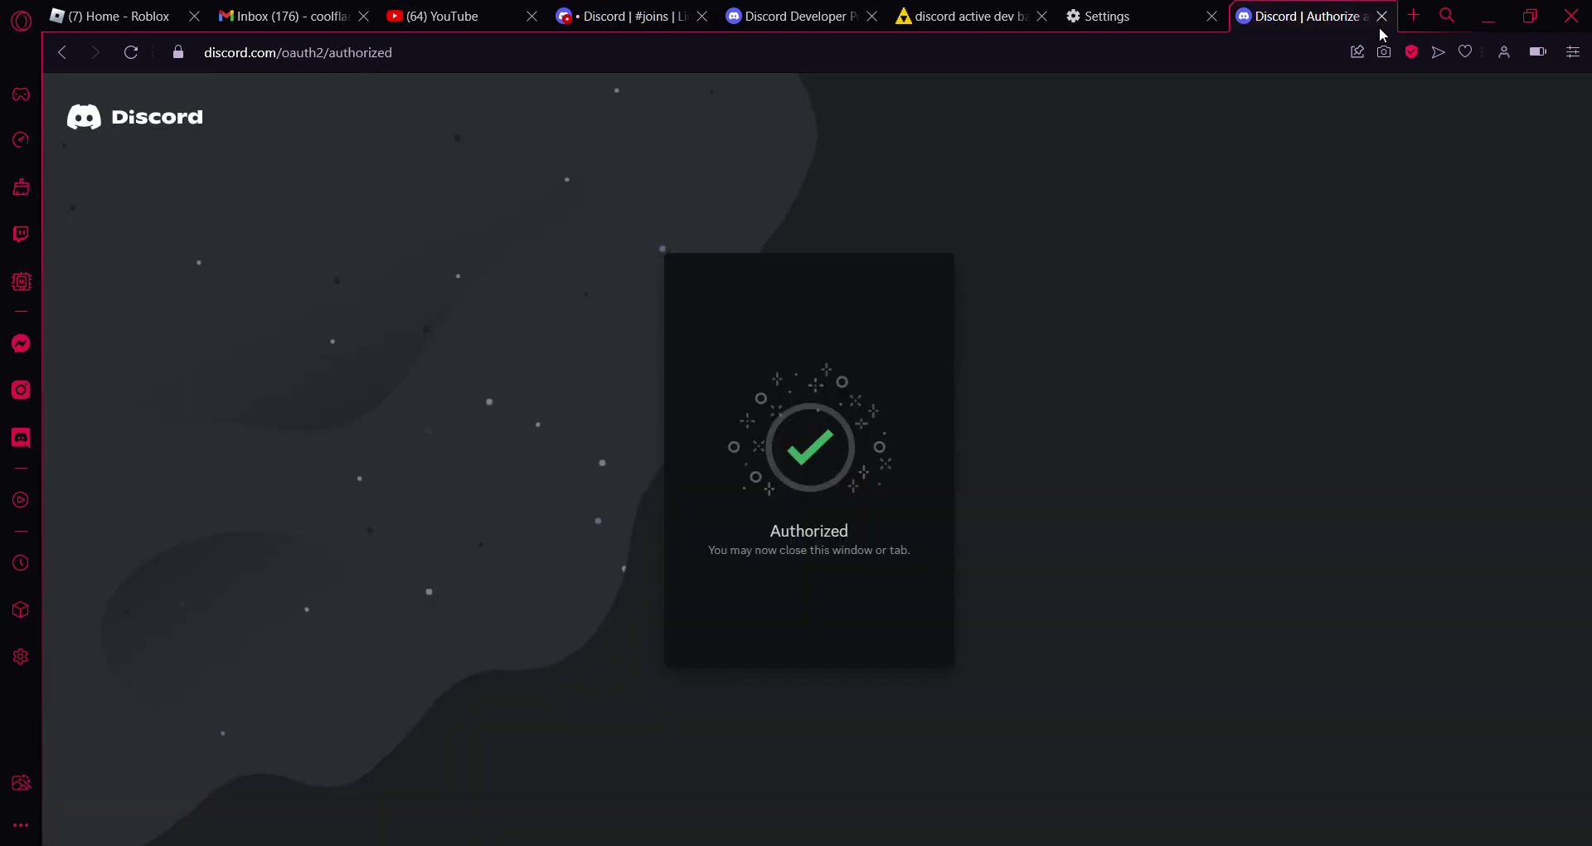
click(1380, 17)
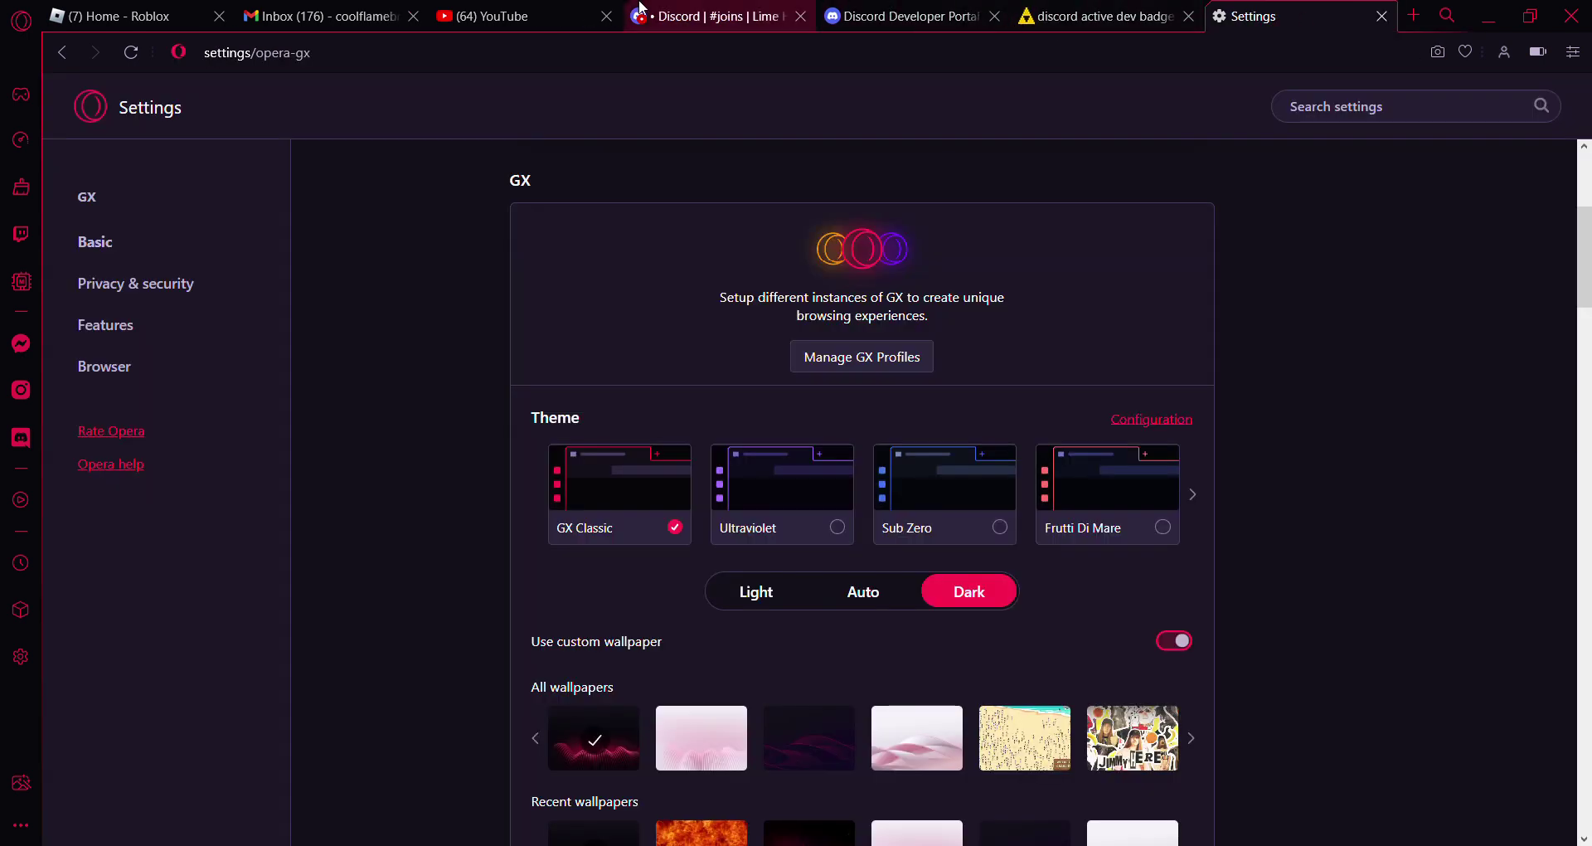
click(728, 8)
click(1095, 17)
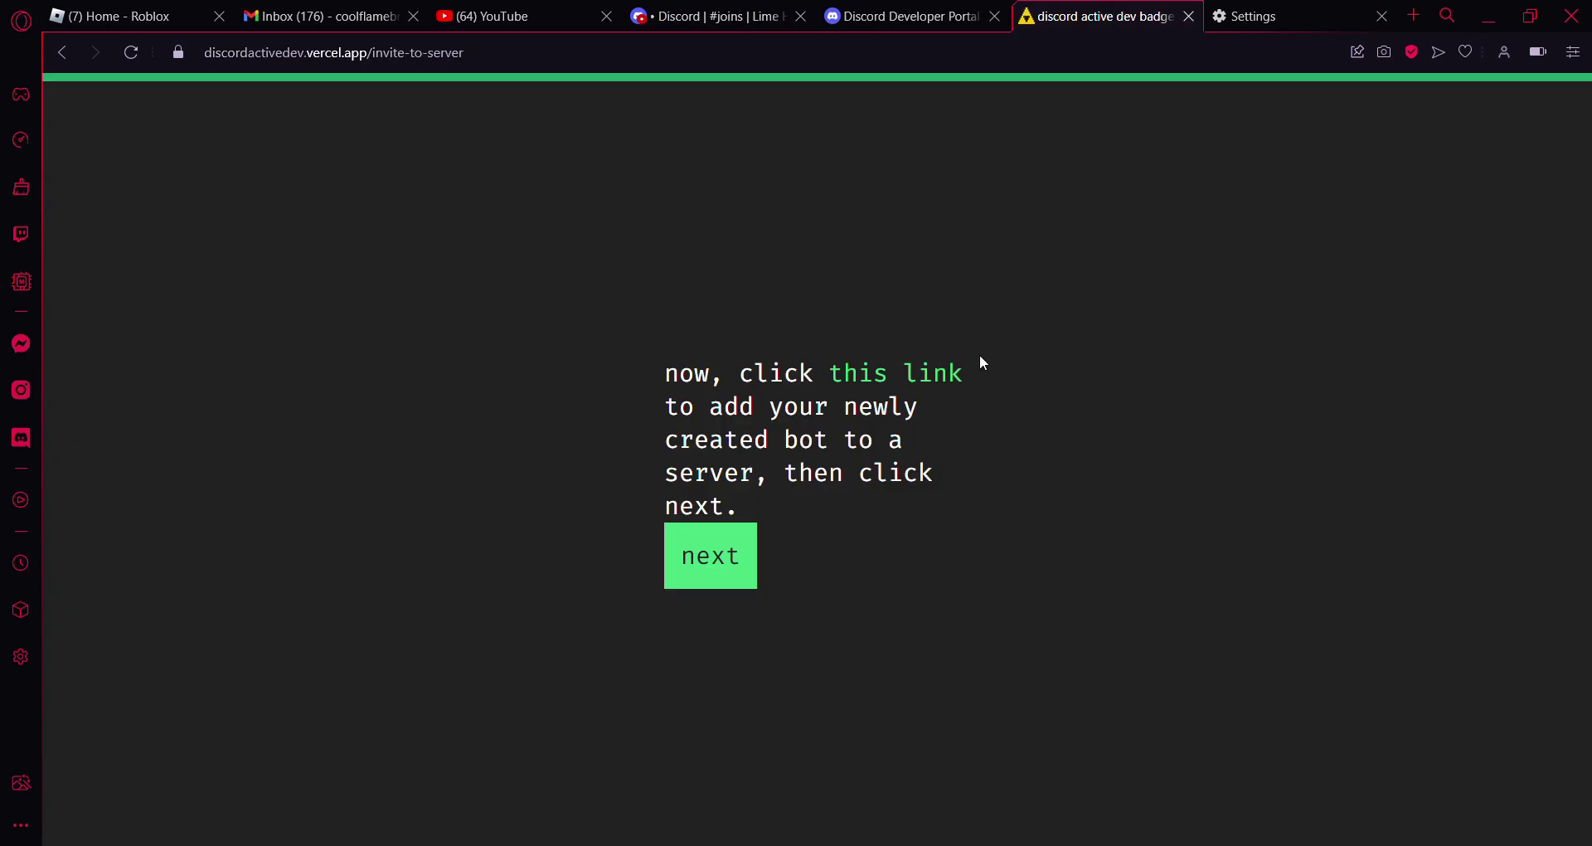
click(715, 554)
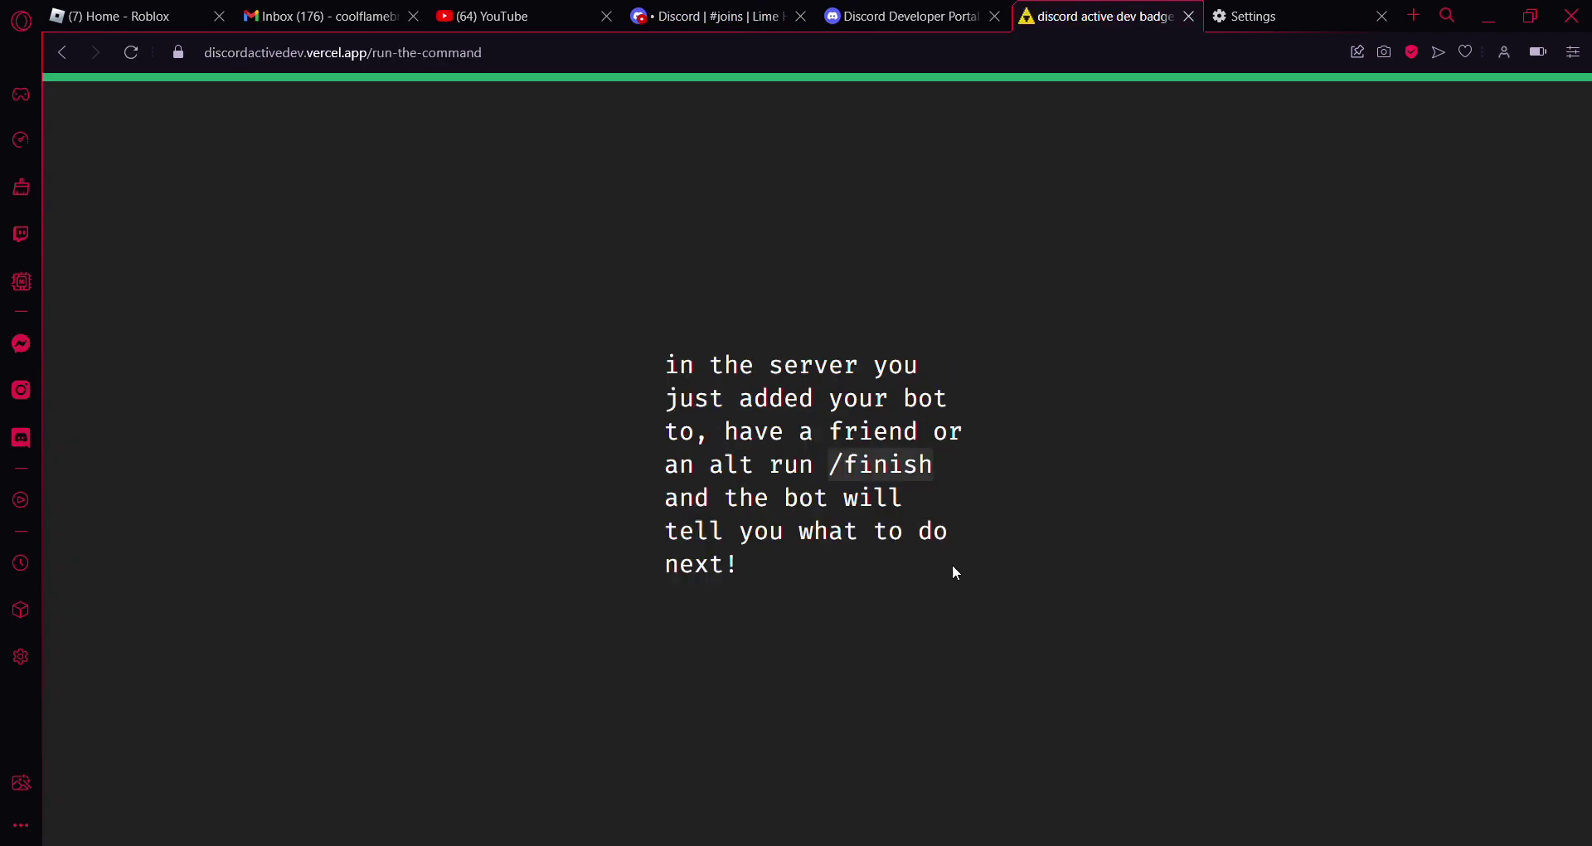
Send the bot's /finish command in #joins and open the active-developer link from its reply
click(704, 16)
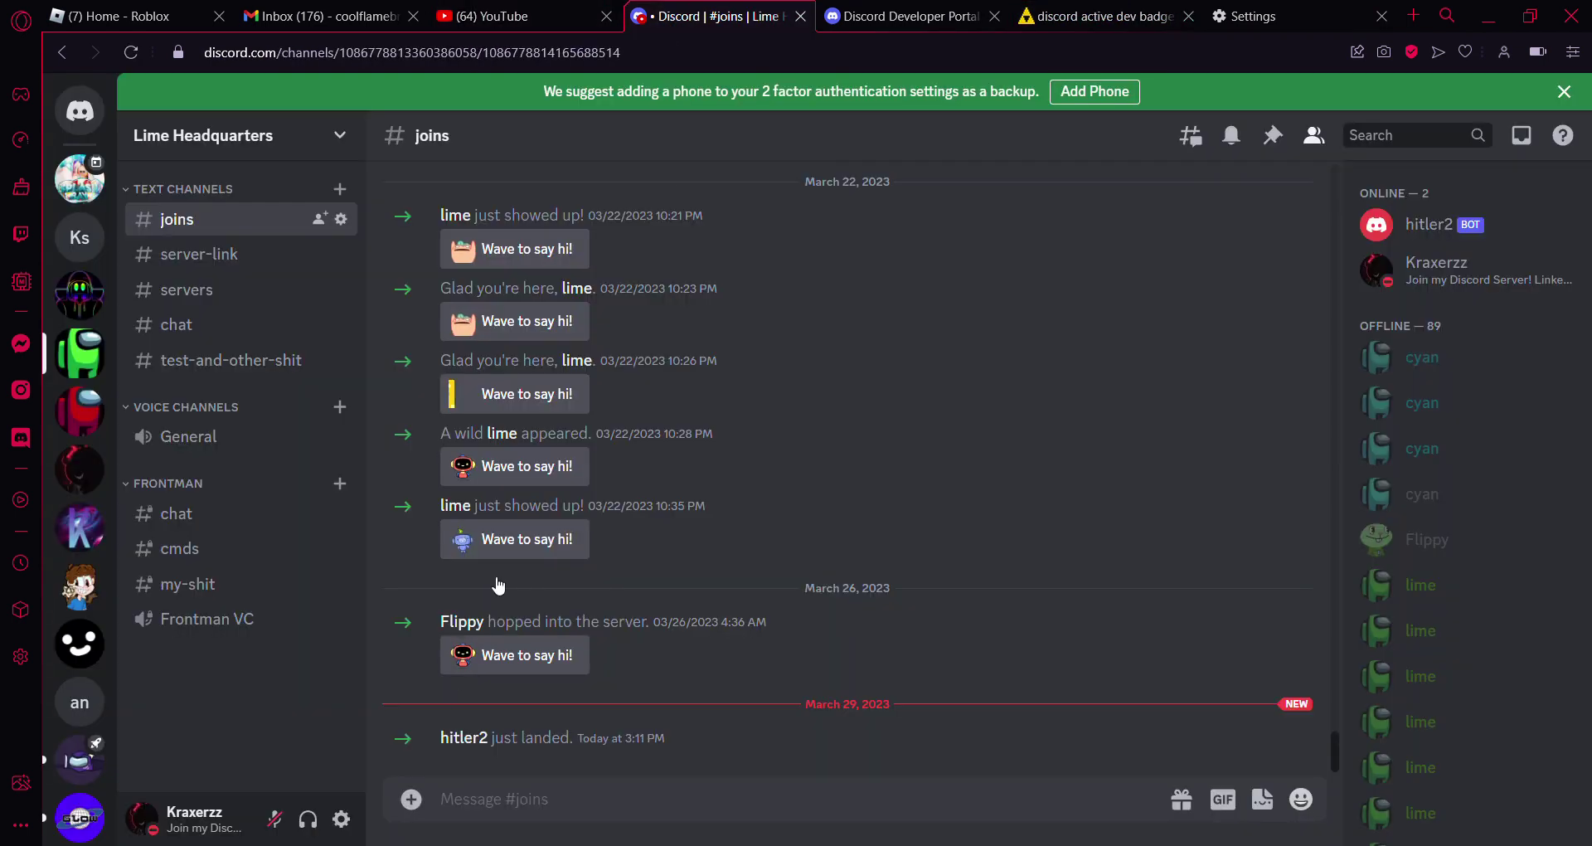
text(/)
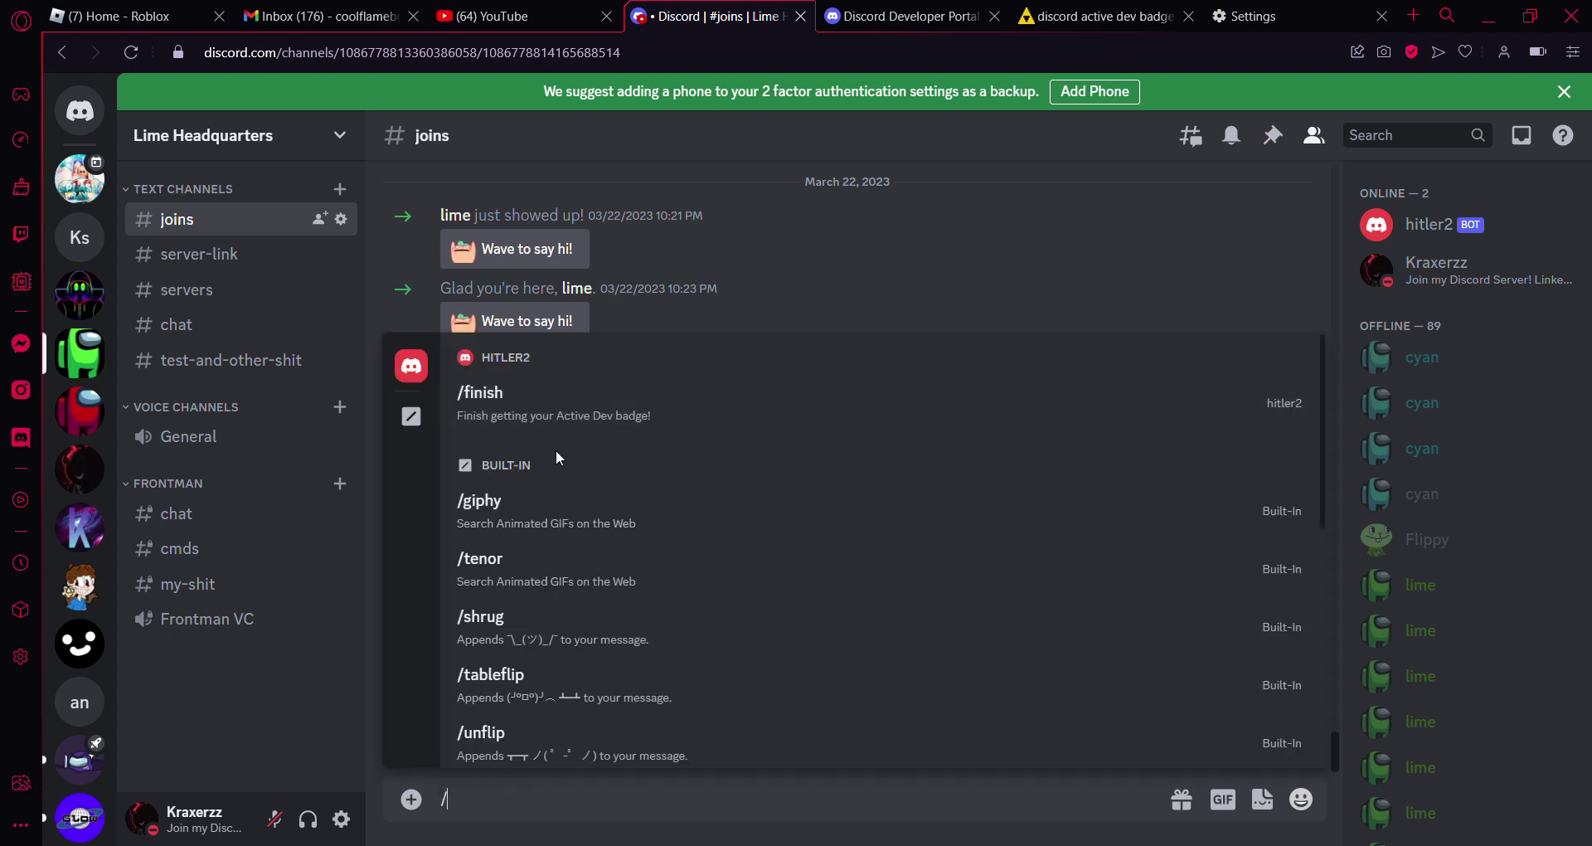
click(571, 429)
key(Return)
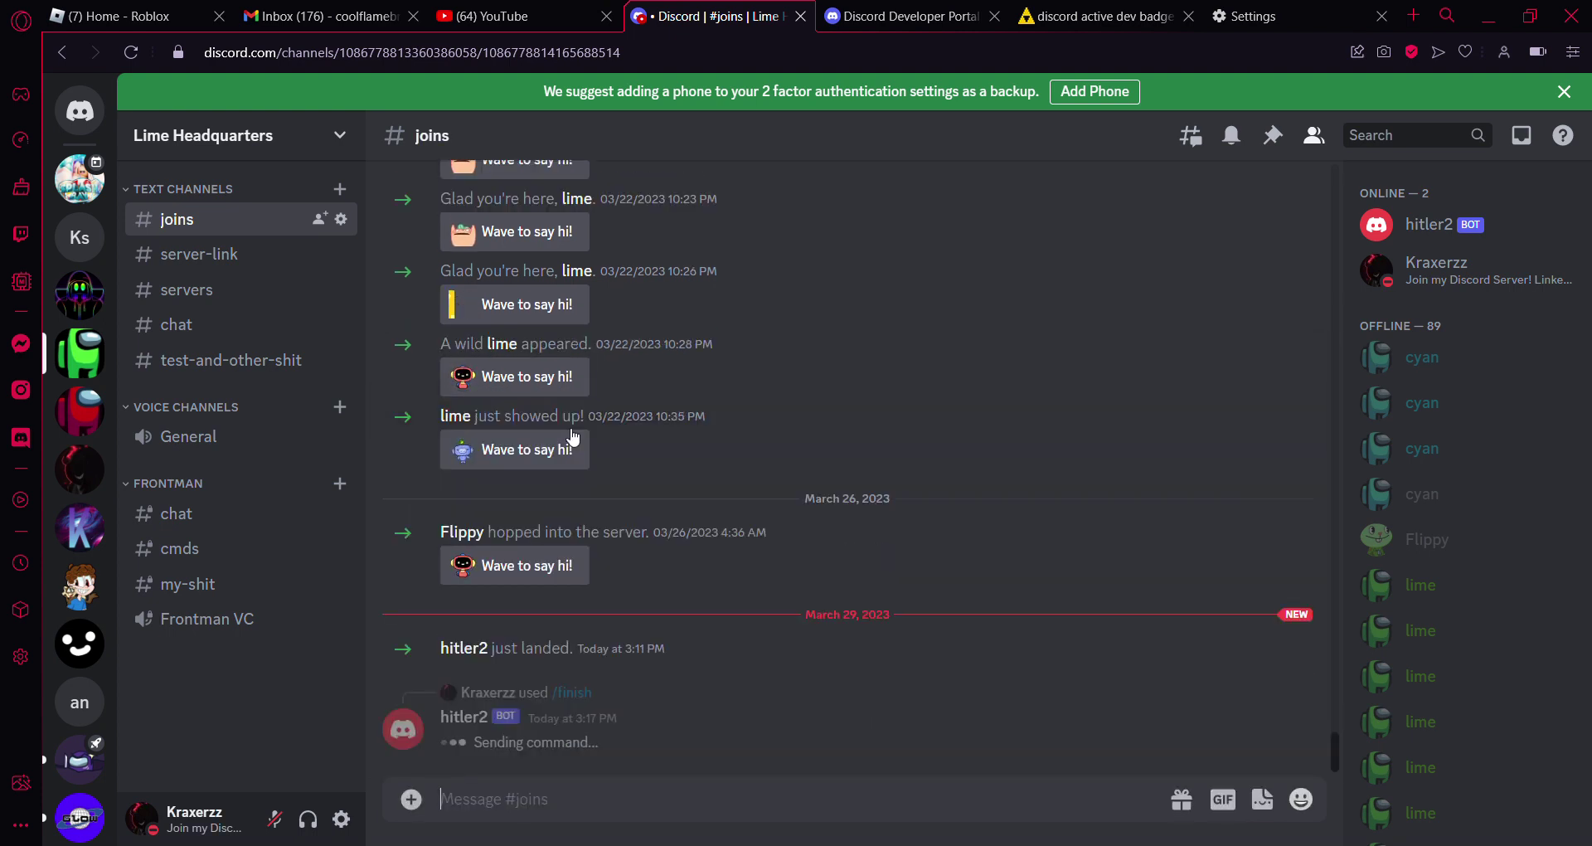
scroll(572, 435, up, 2)
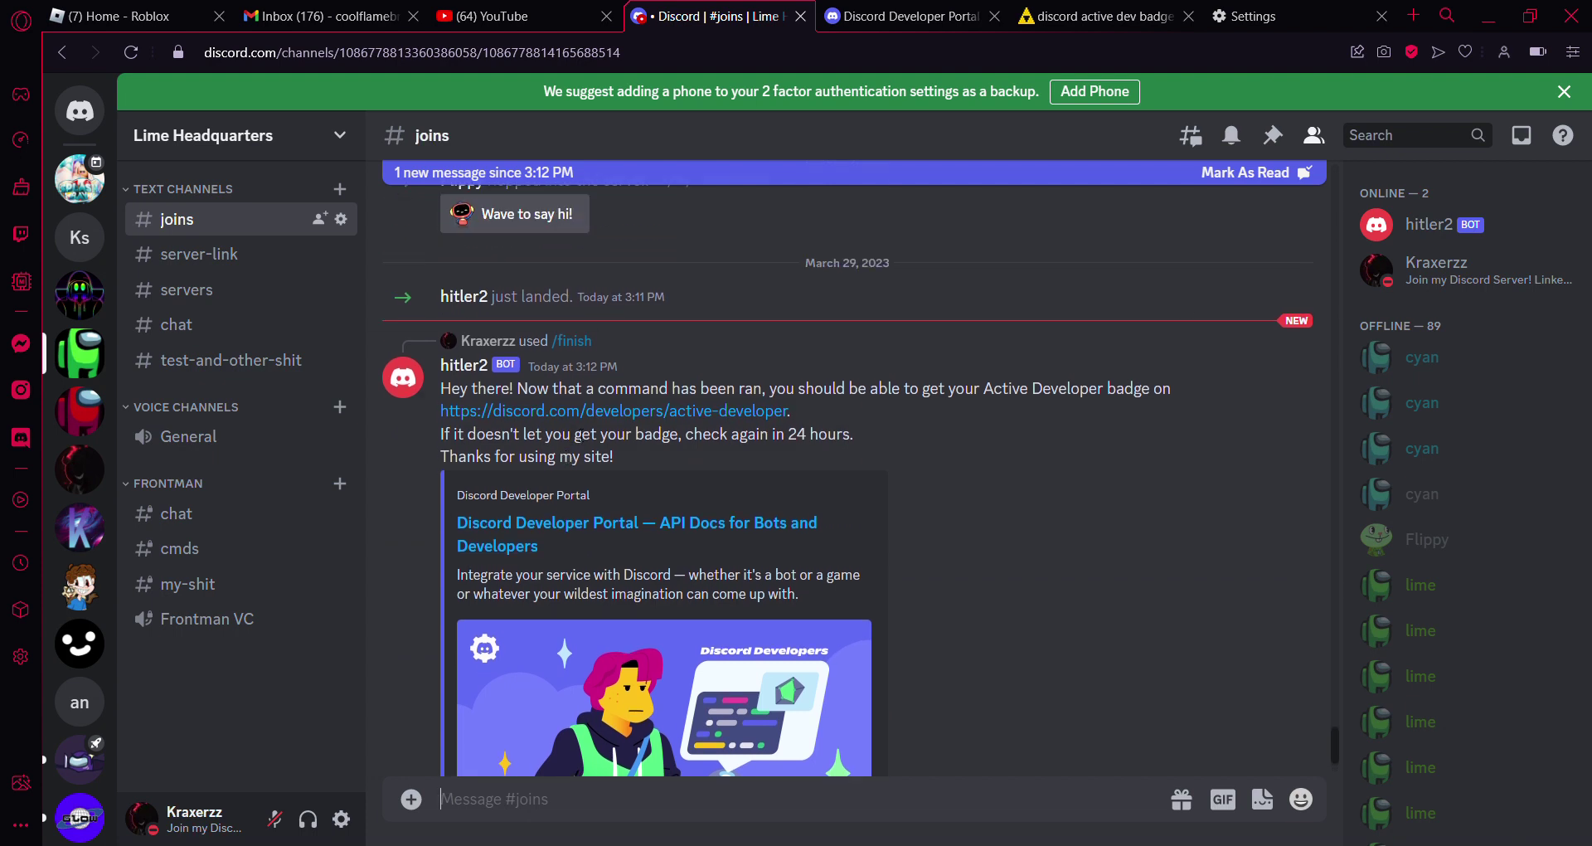
scroll(779, 431, down, 3)
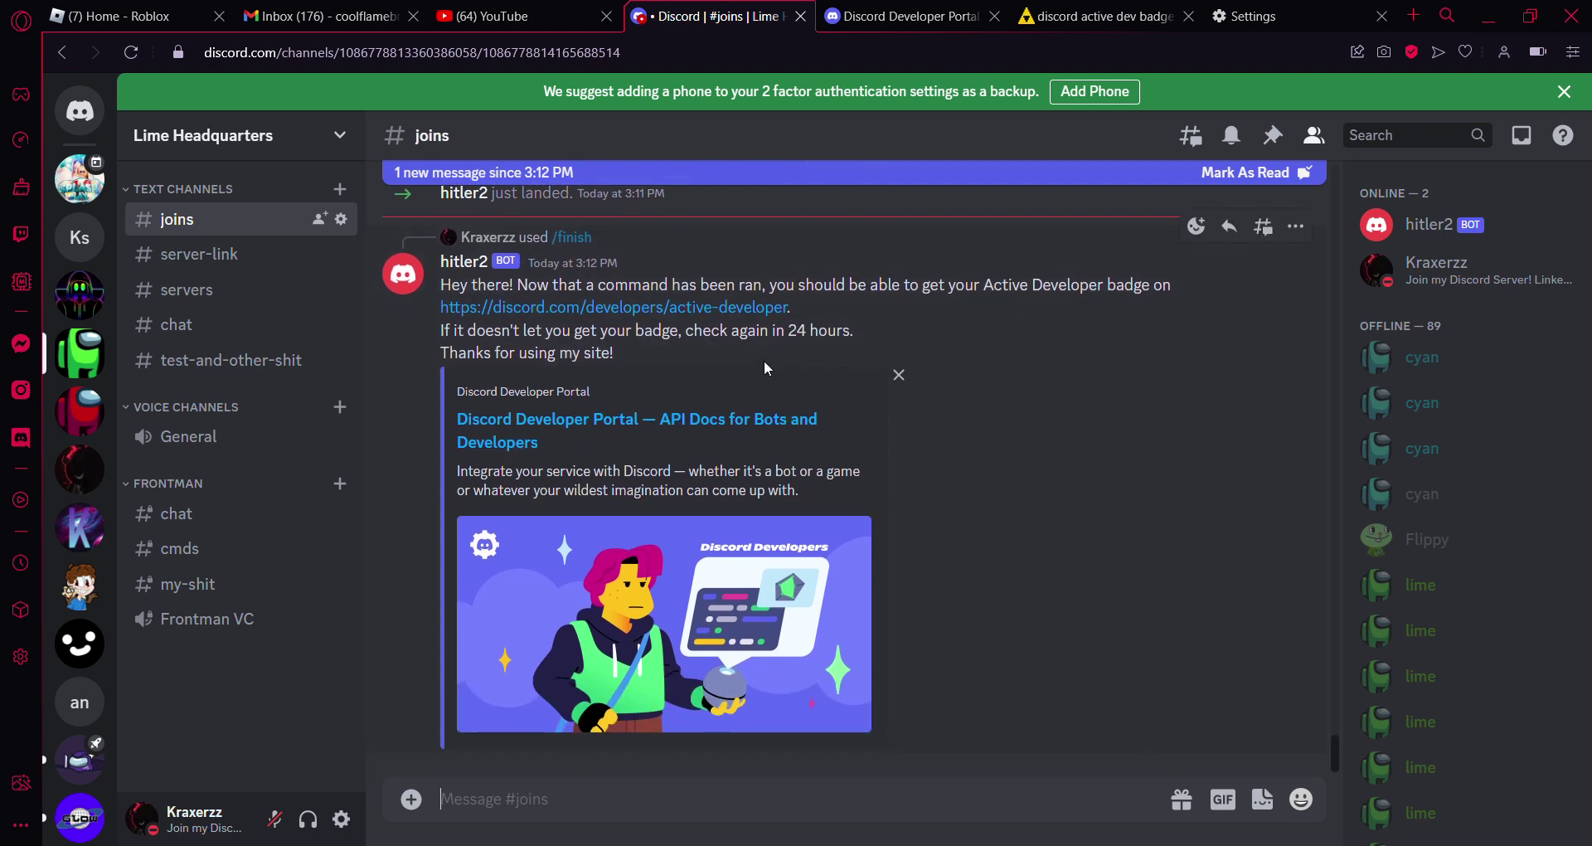
click(773, 309)
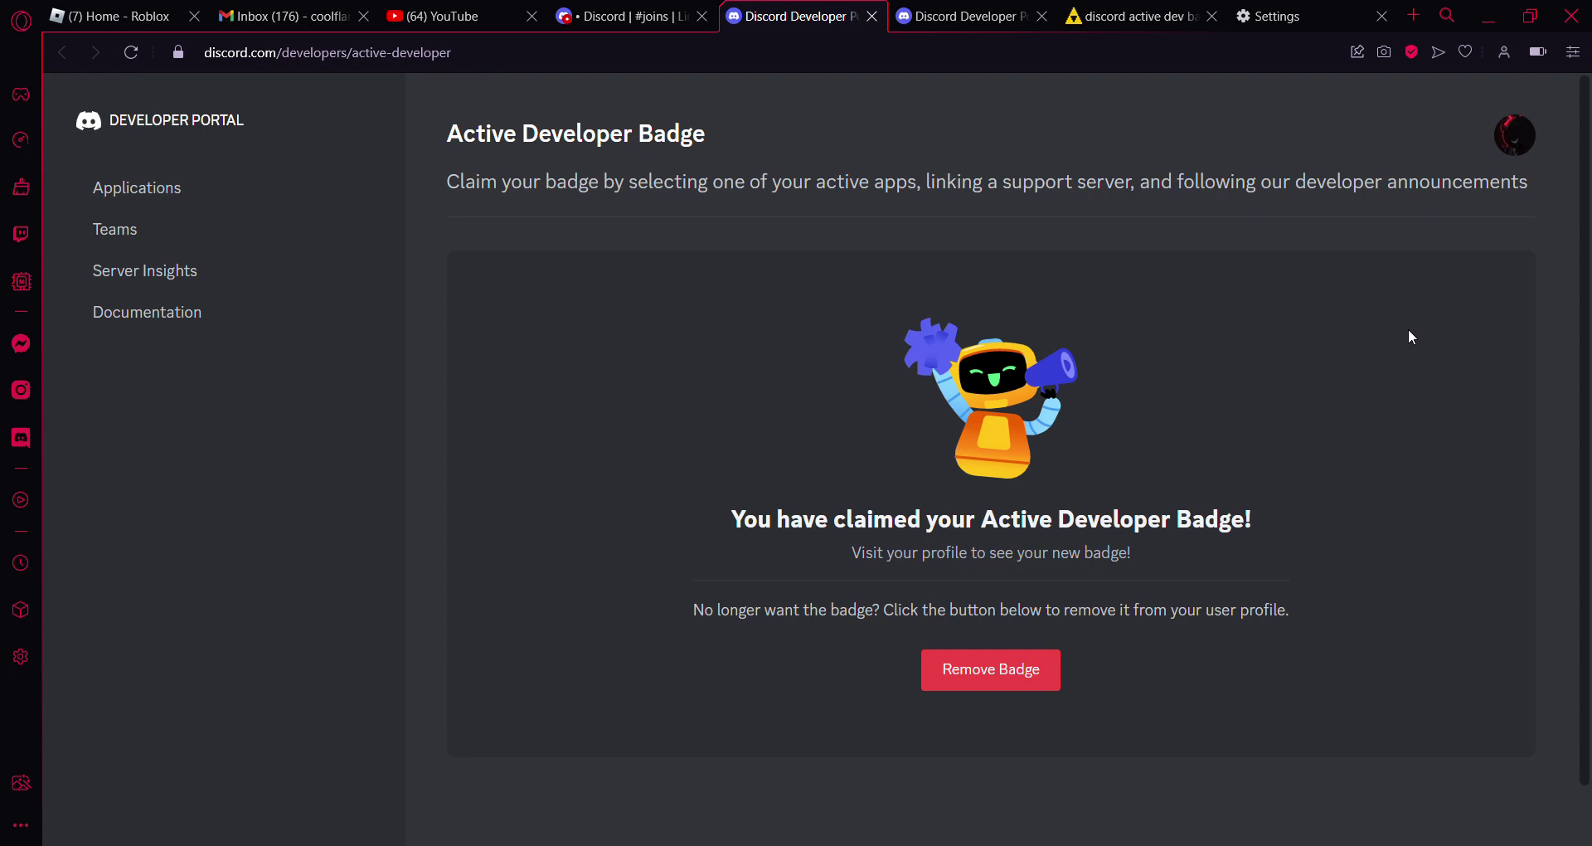
Close the badge page and reopen it from the bot's active-developer link
click(872, 16)
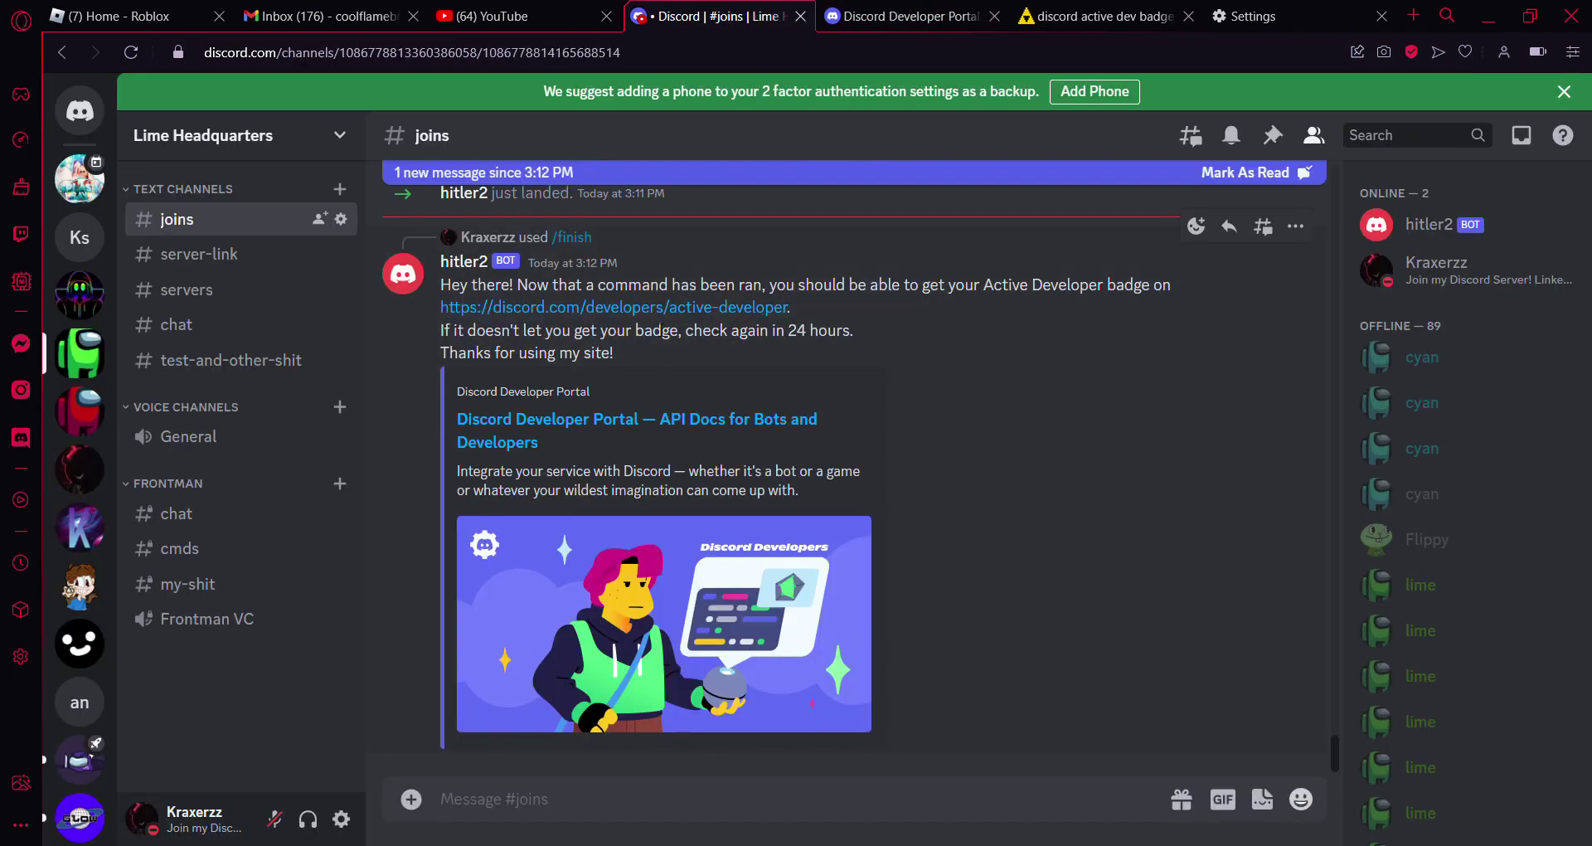
click(660, 307)
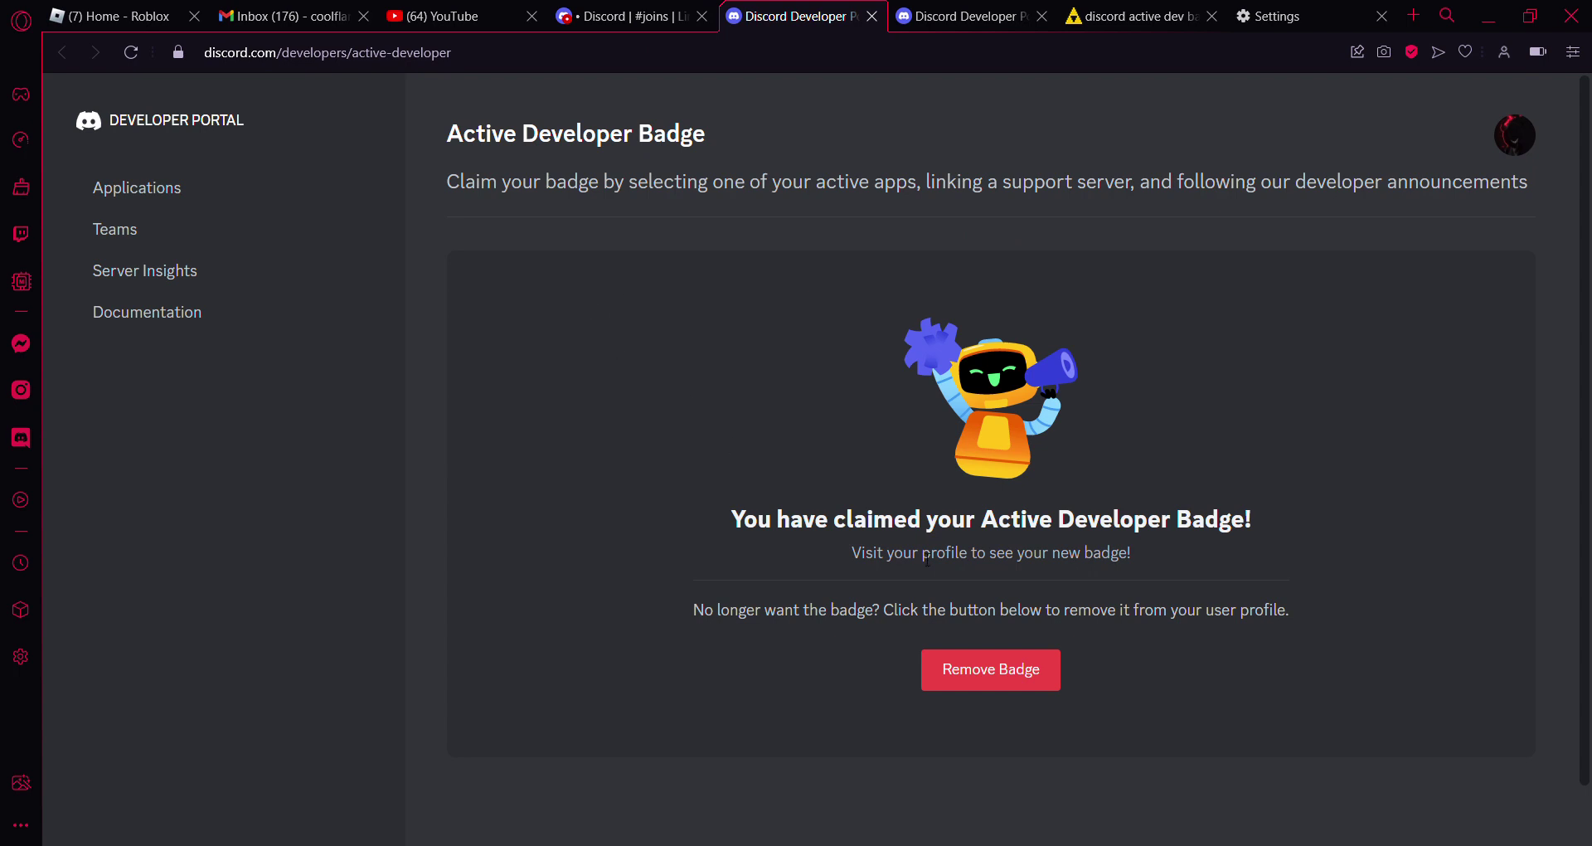
click(622, 15)
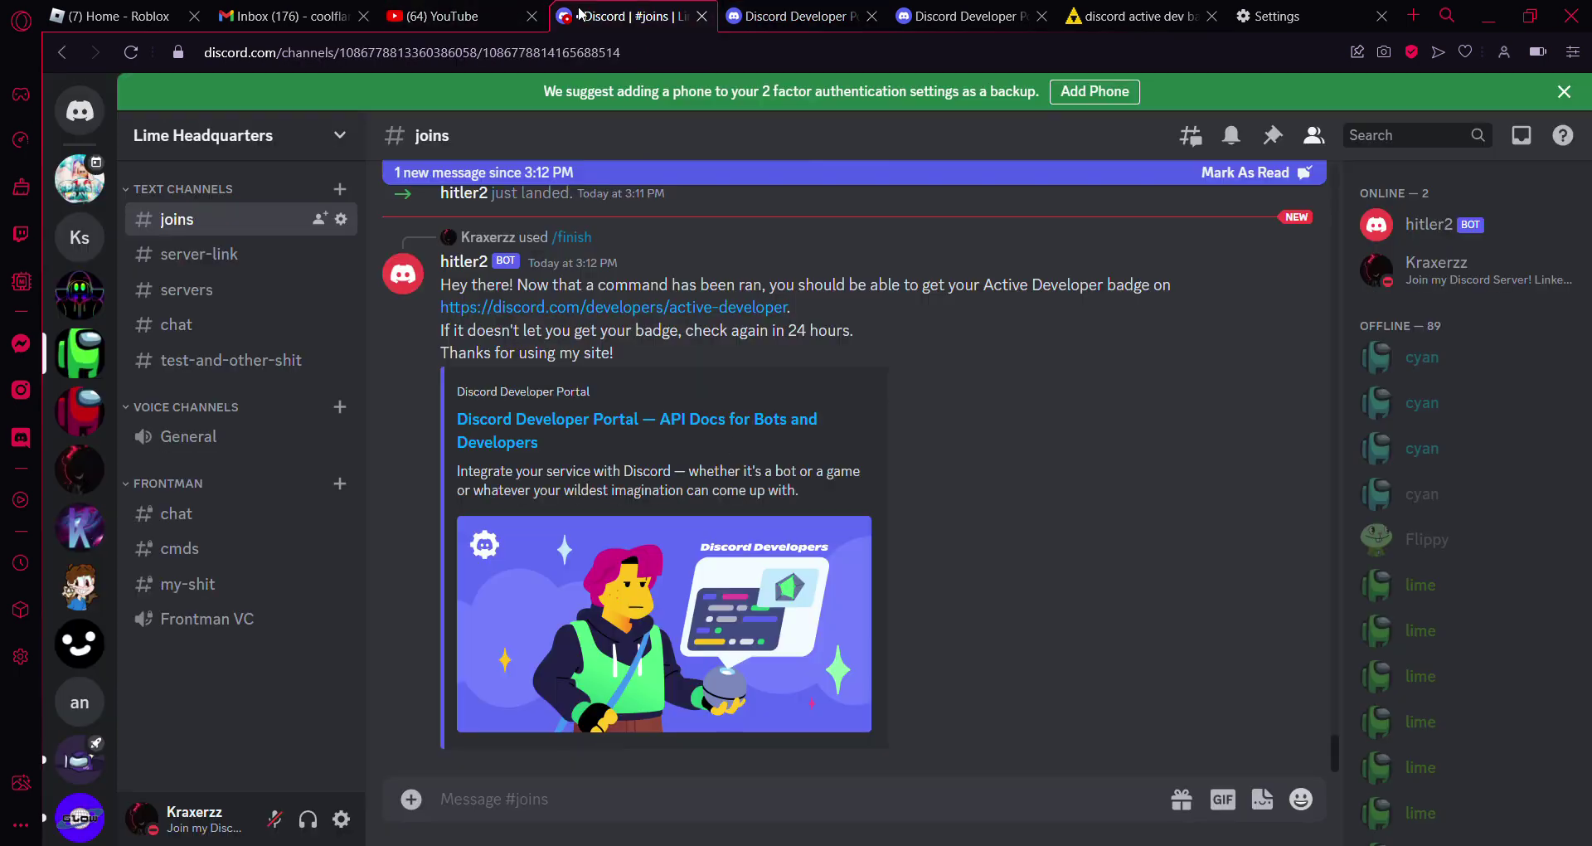
click(1574, 267)
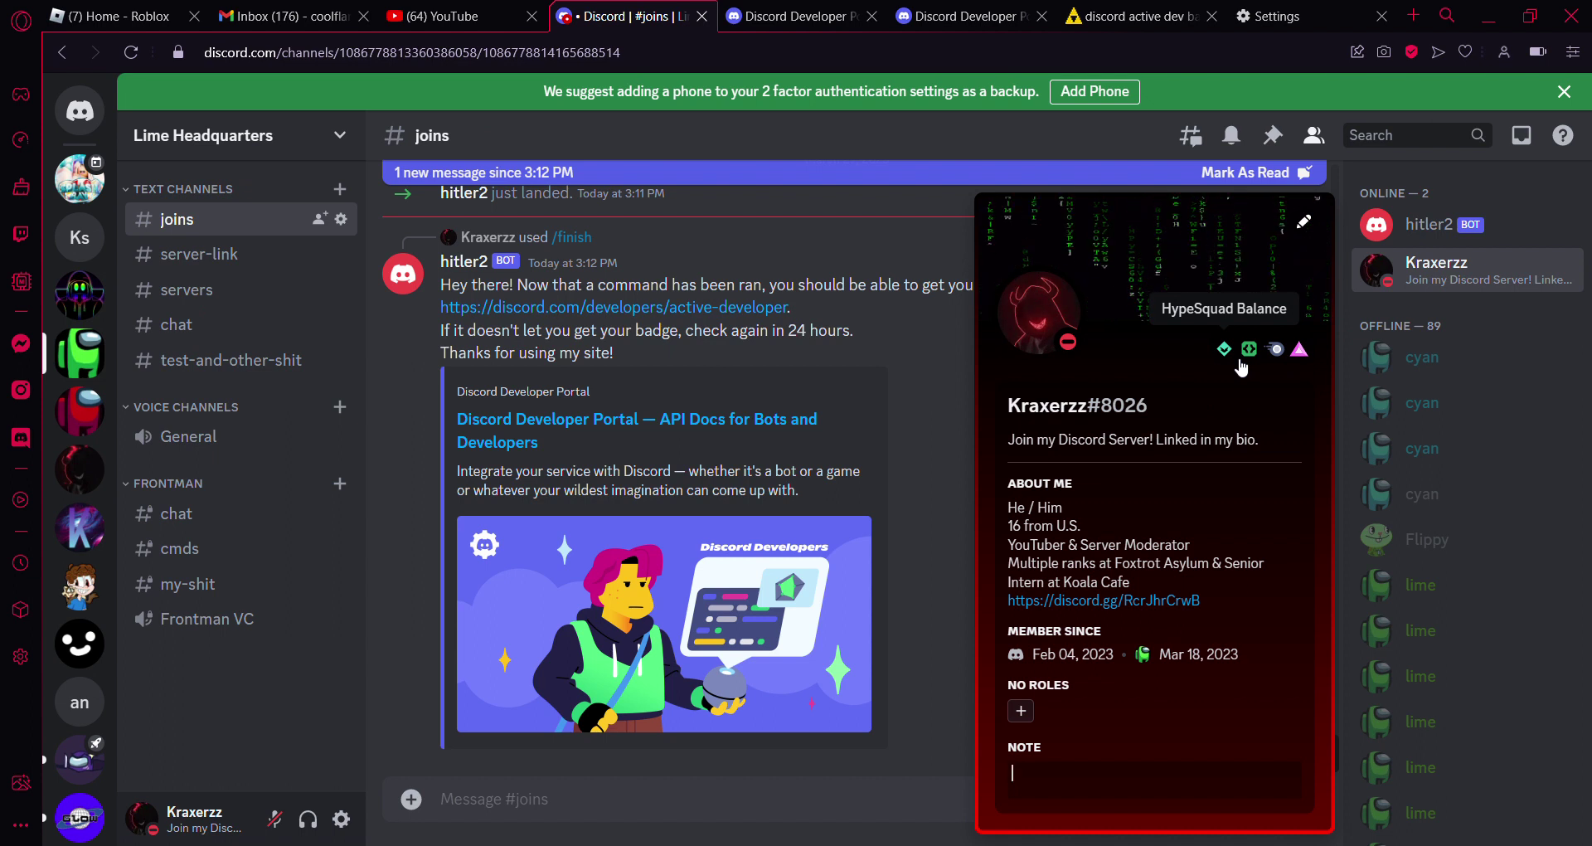
click(919, 314)
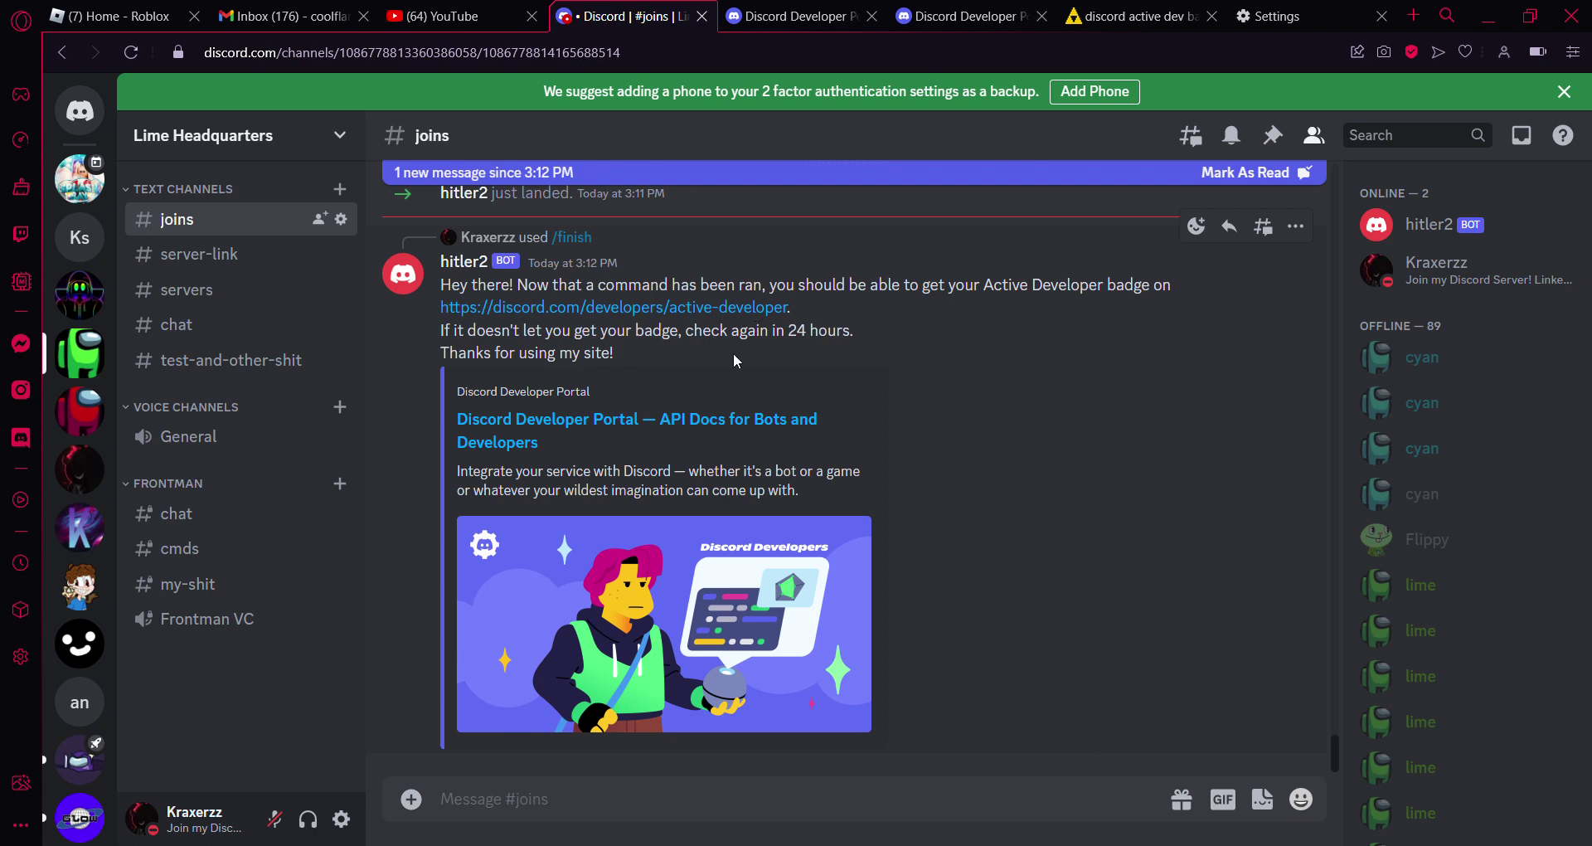
click(1484, 278)
click(1485, 300)
click(1509, 282)
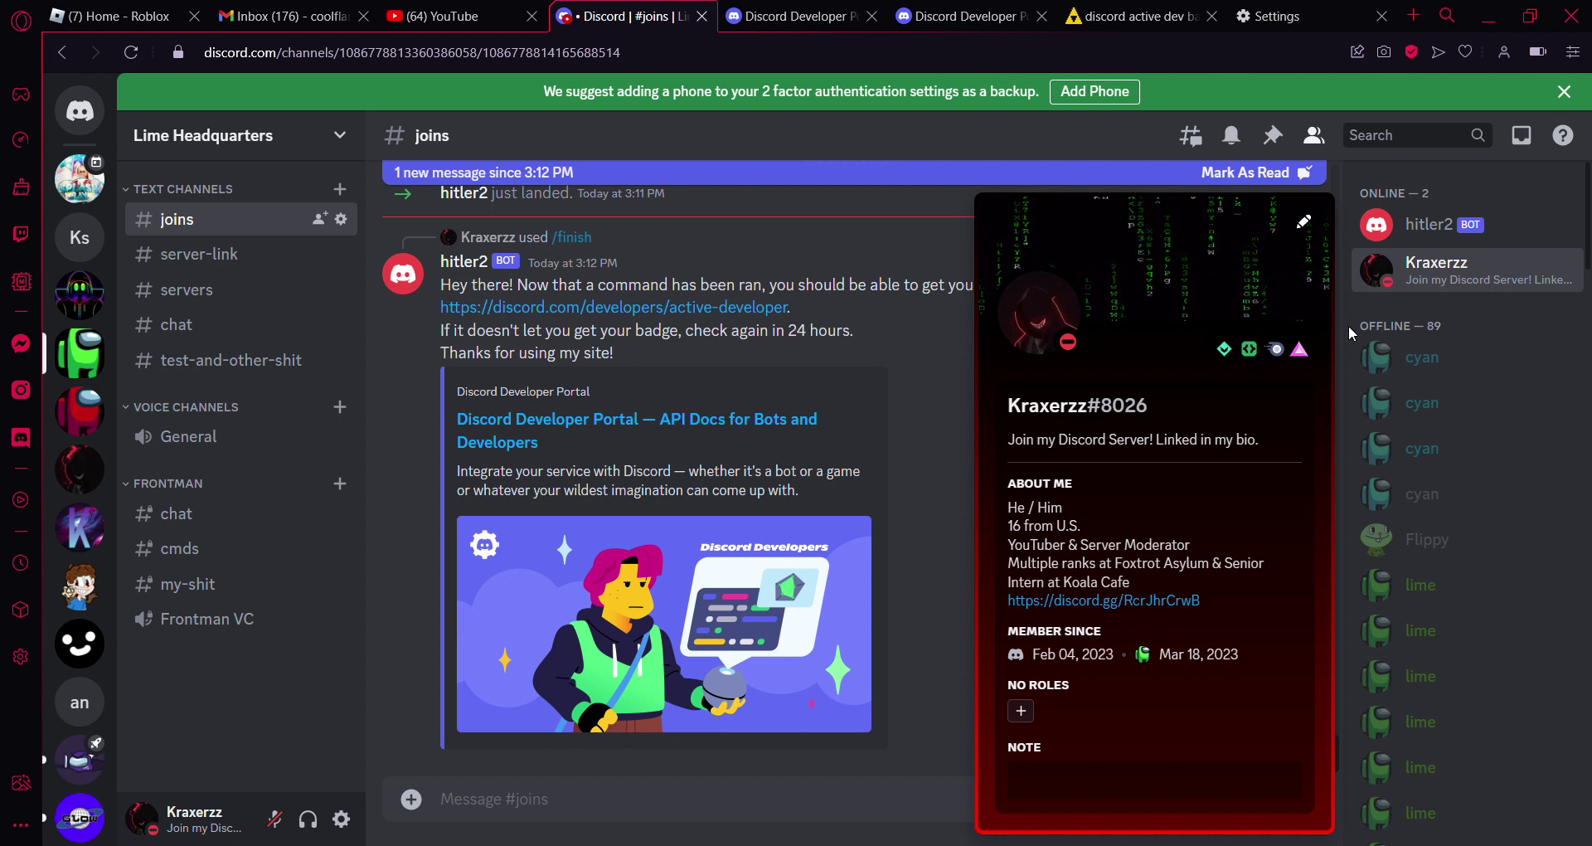
click(1432, 300)
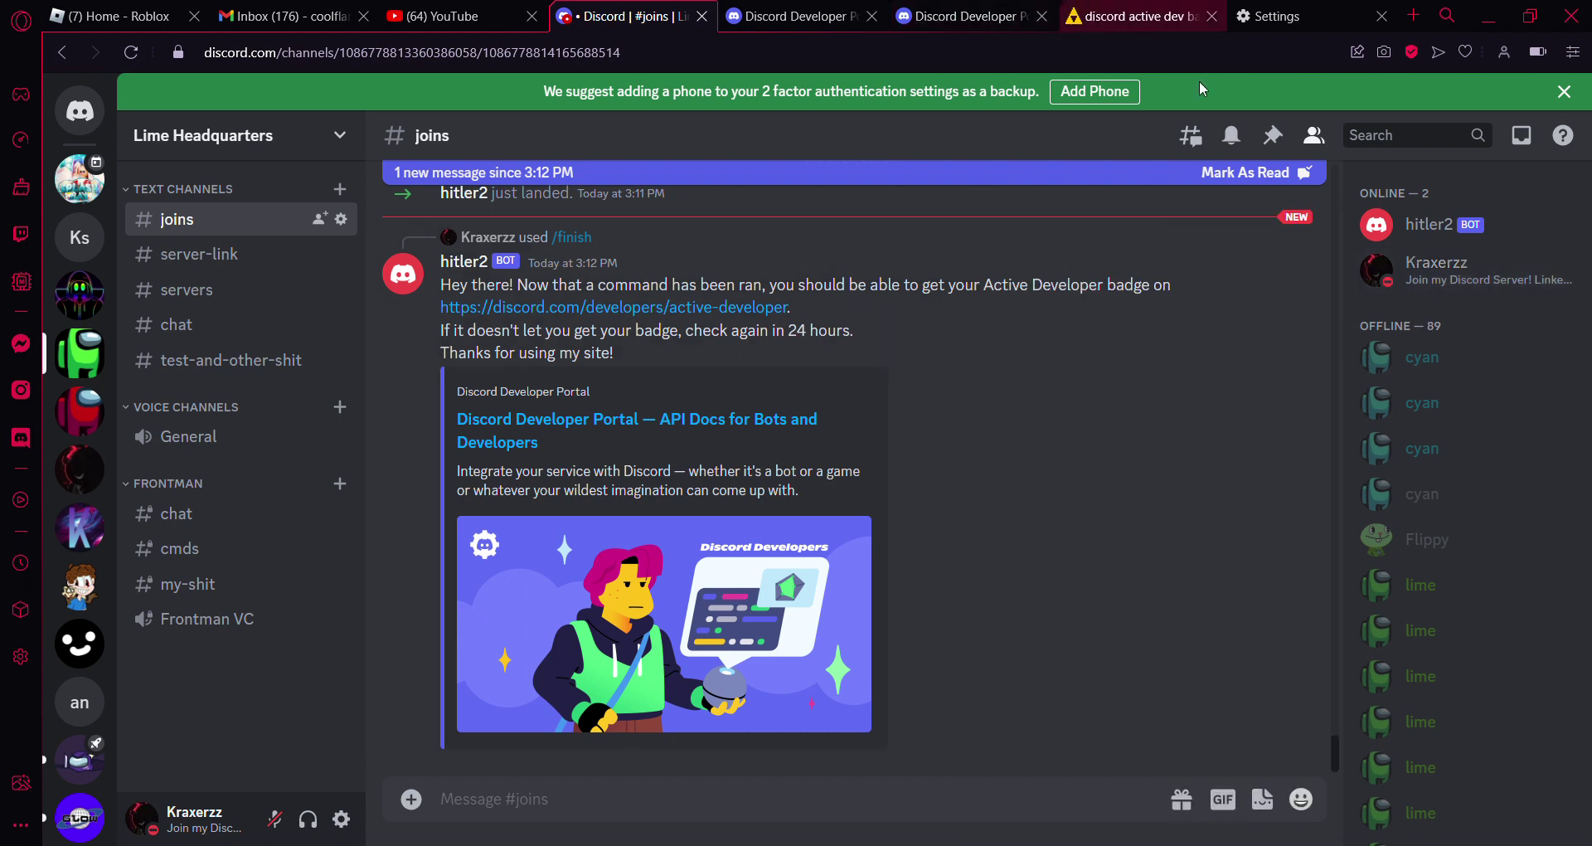
Close the OAuth2 URL Generator, badge guide and Active Developer Badge tabs, then mark #joins messages read
click(792, 16)
click(994, 15)
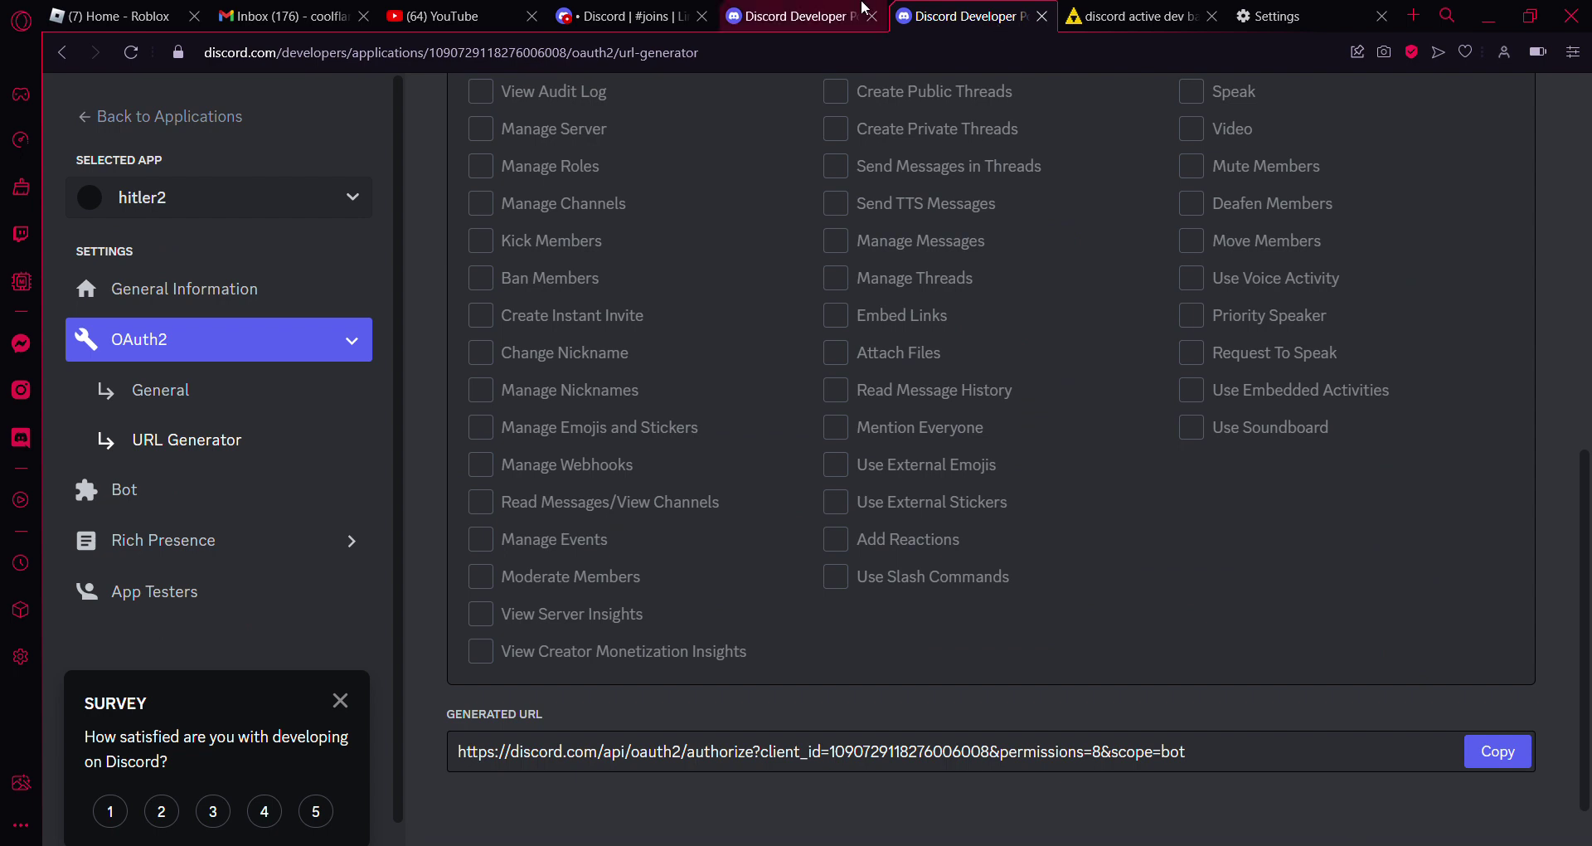
click(1043, 16)
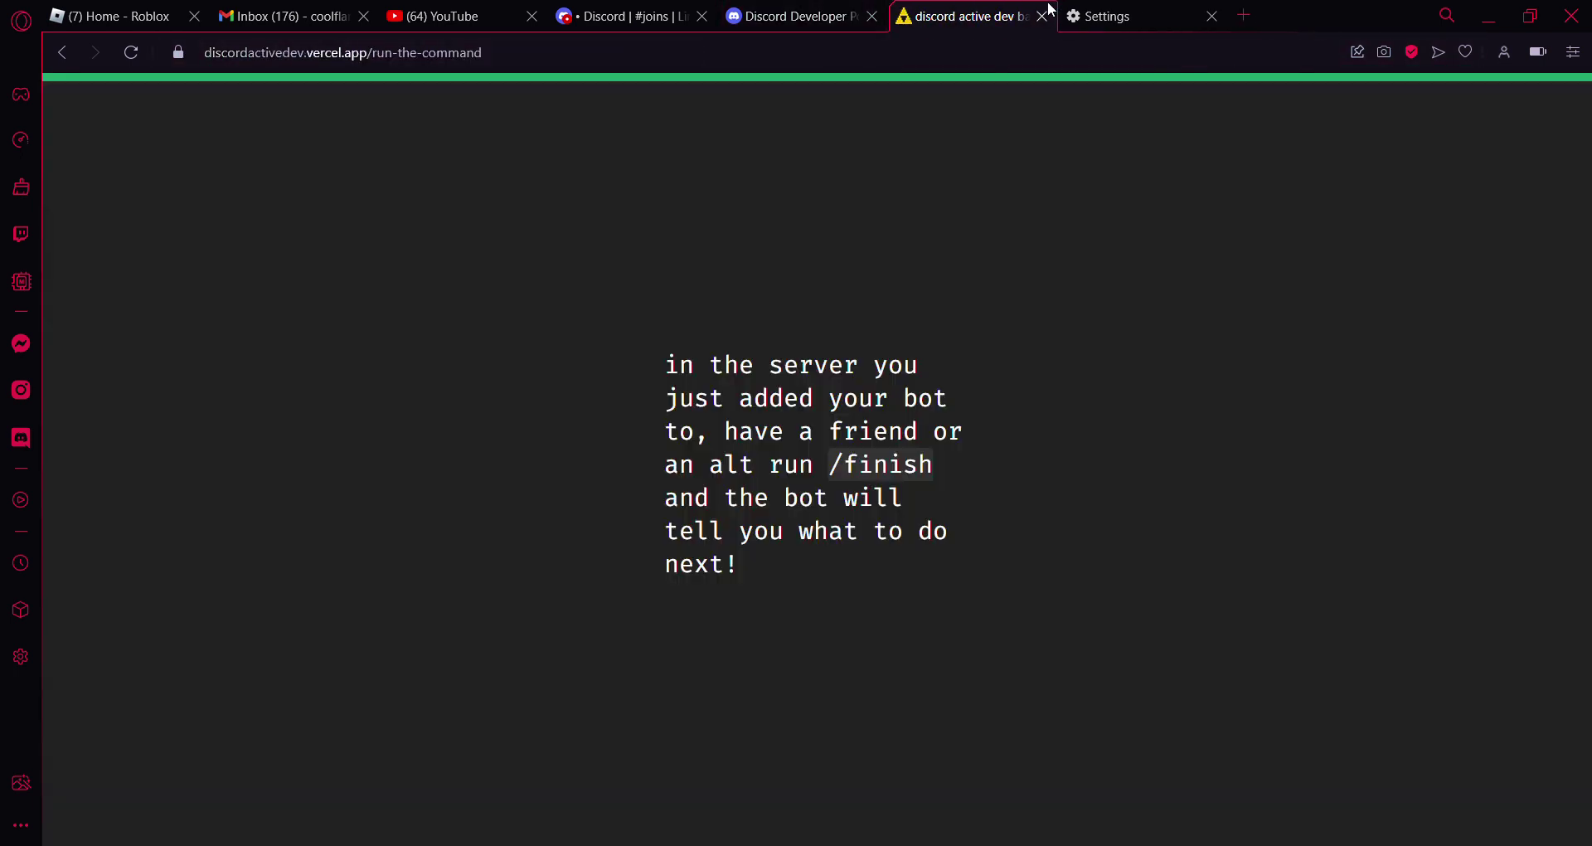
click(1038, 18)
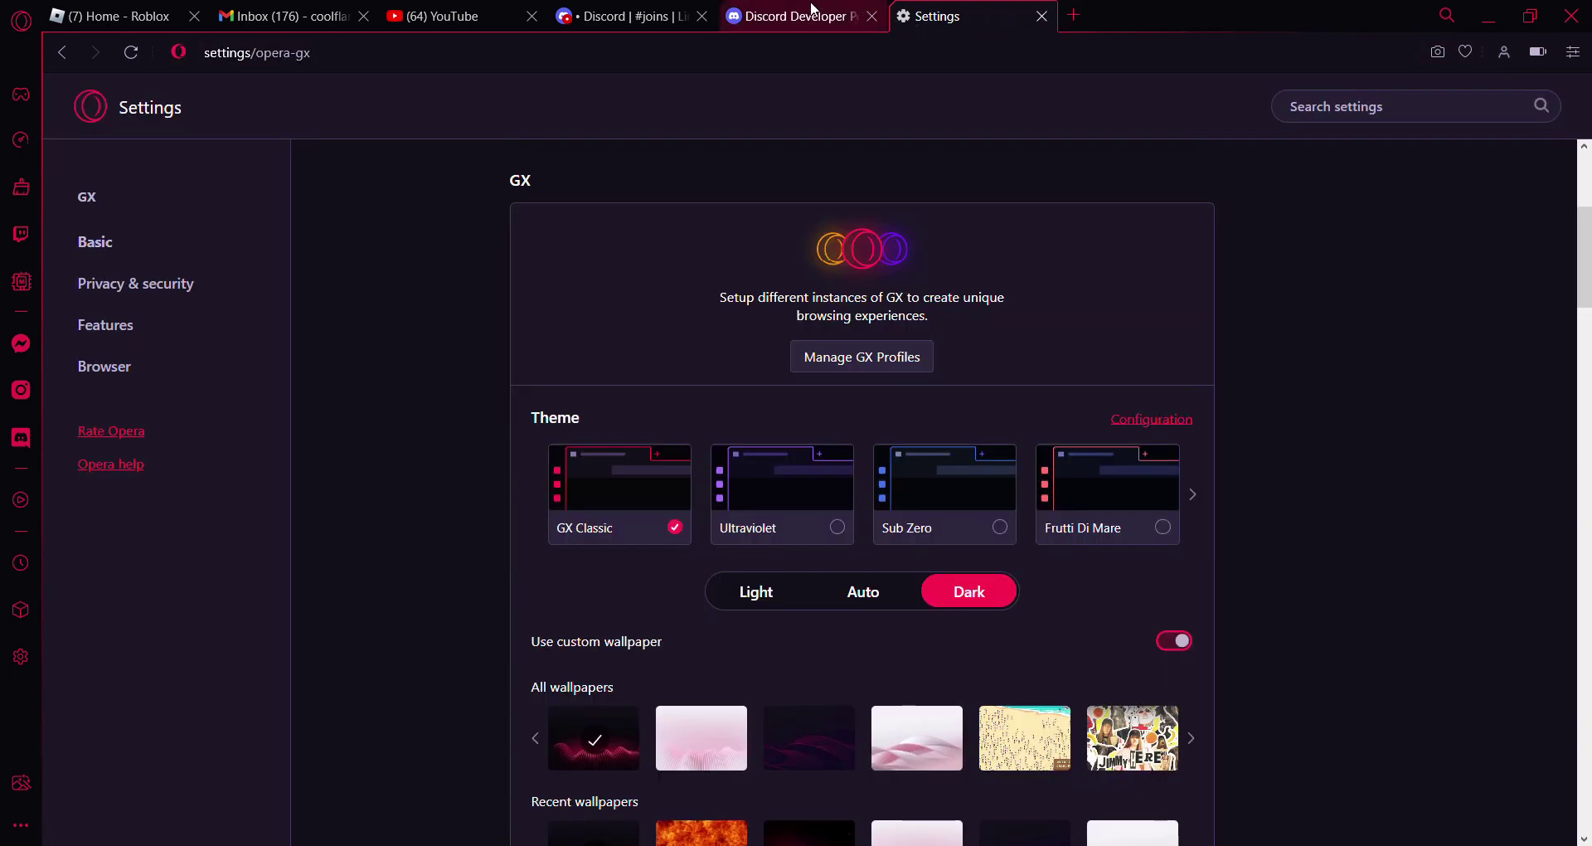
click(809, 16)
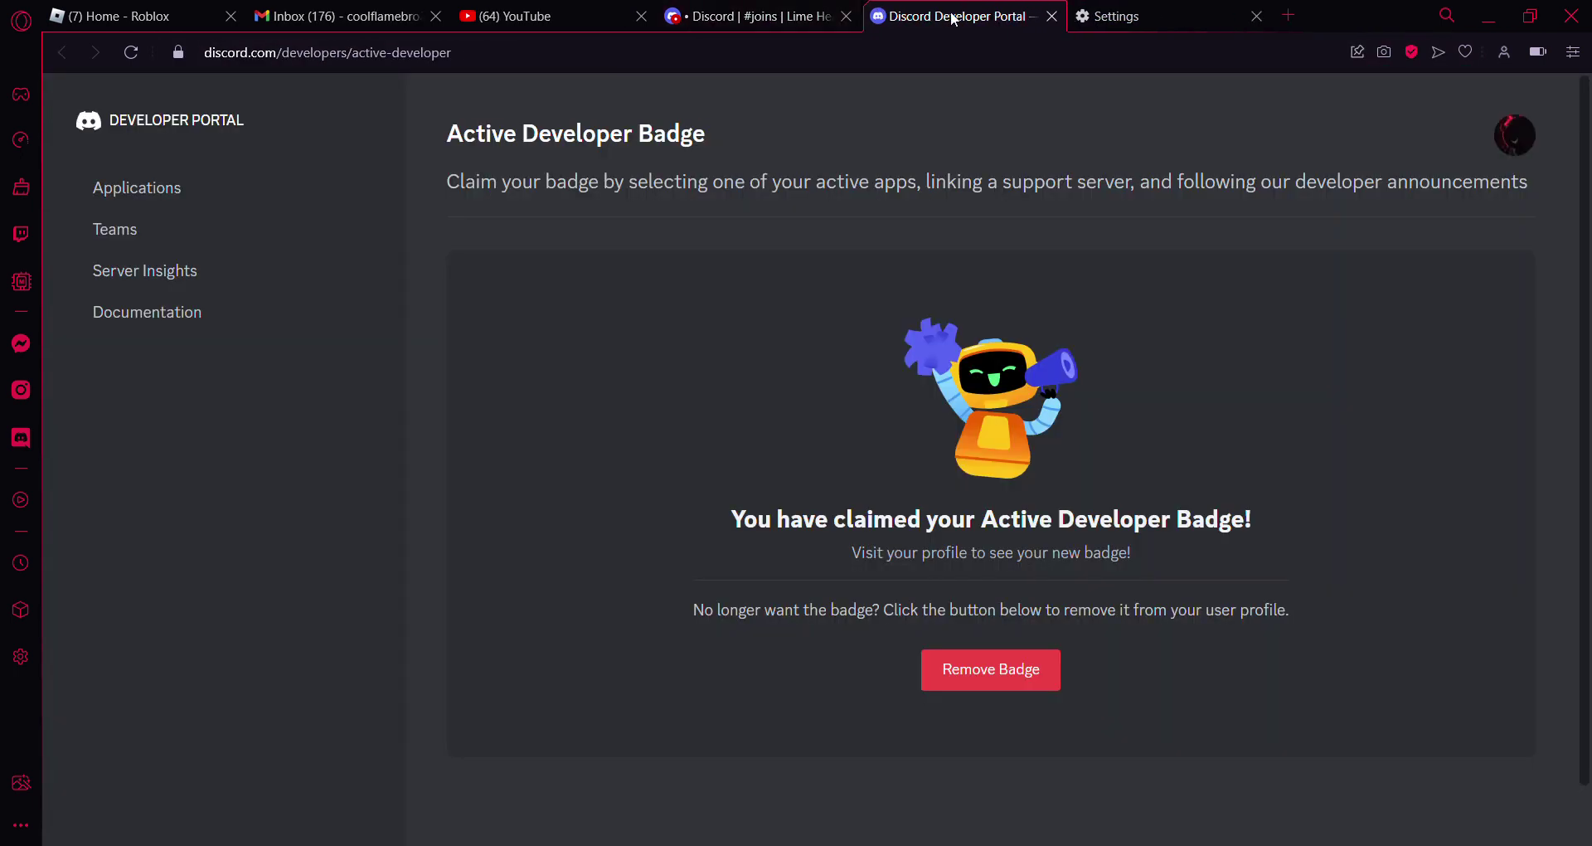
click(1052, 17)
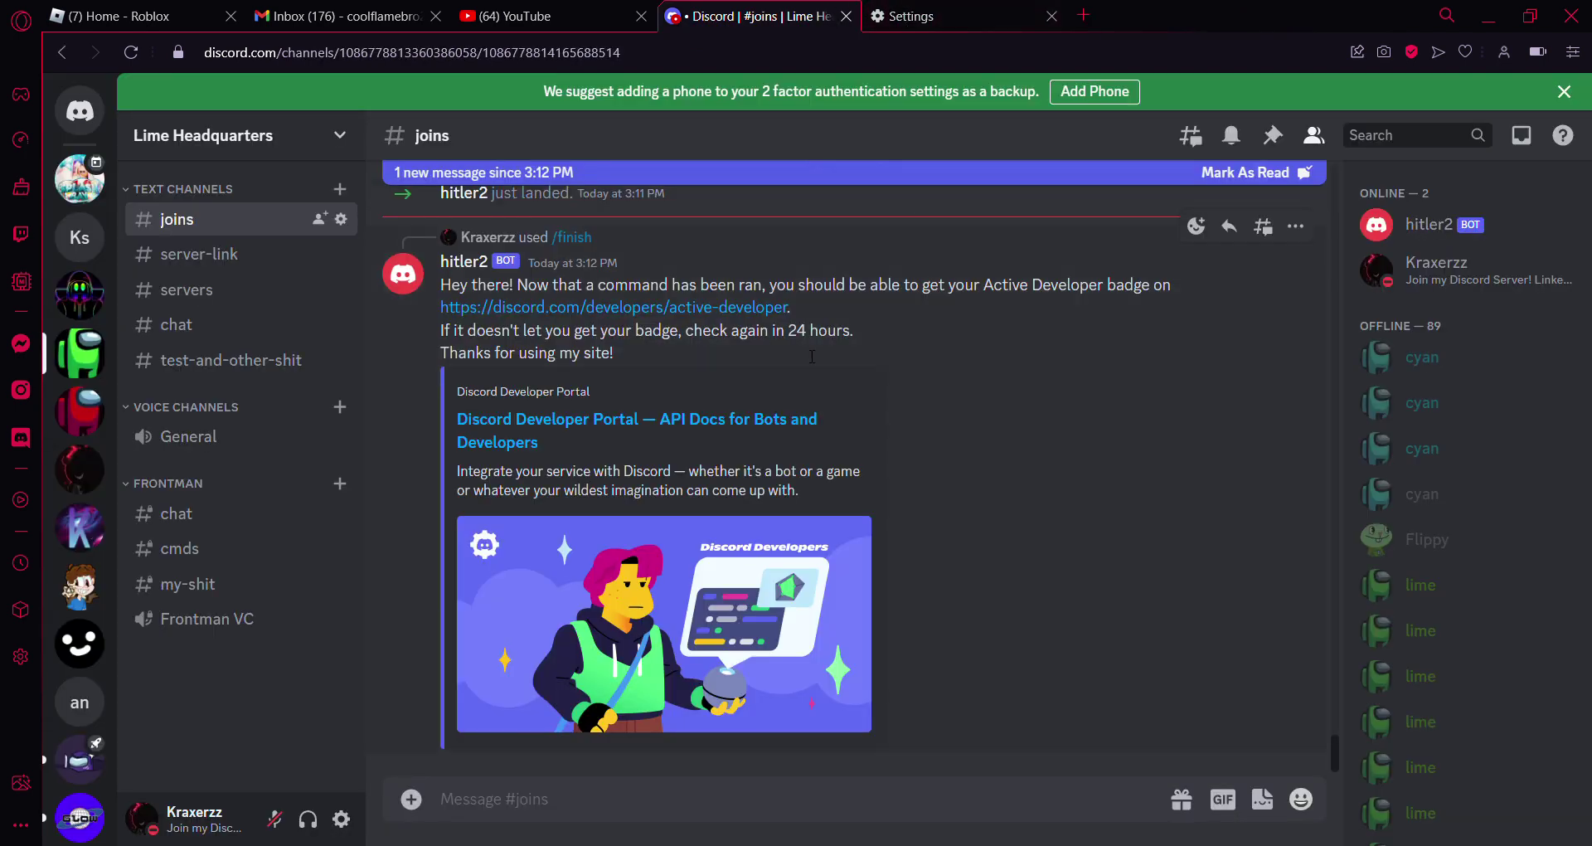
click(1219, 176)
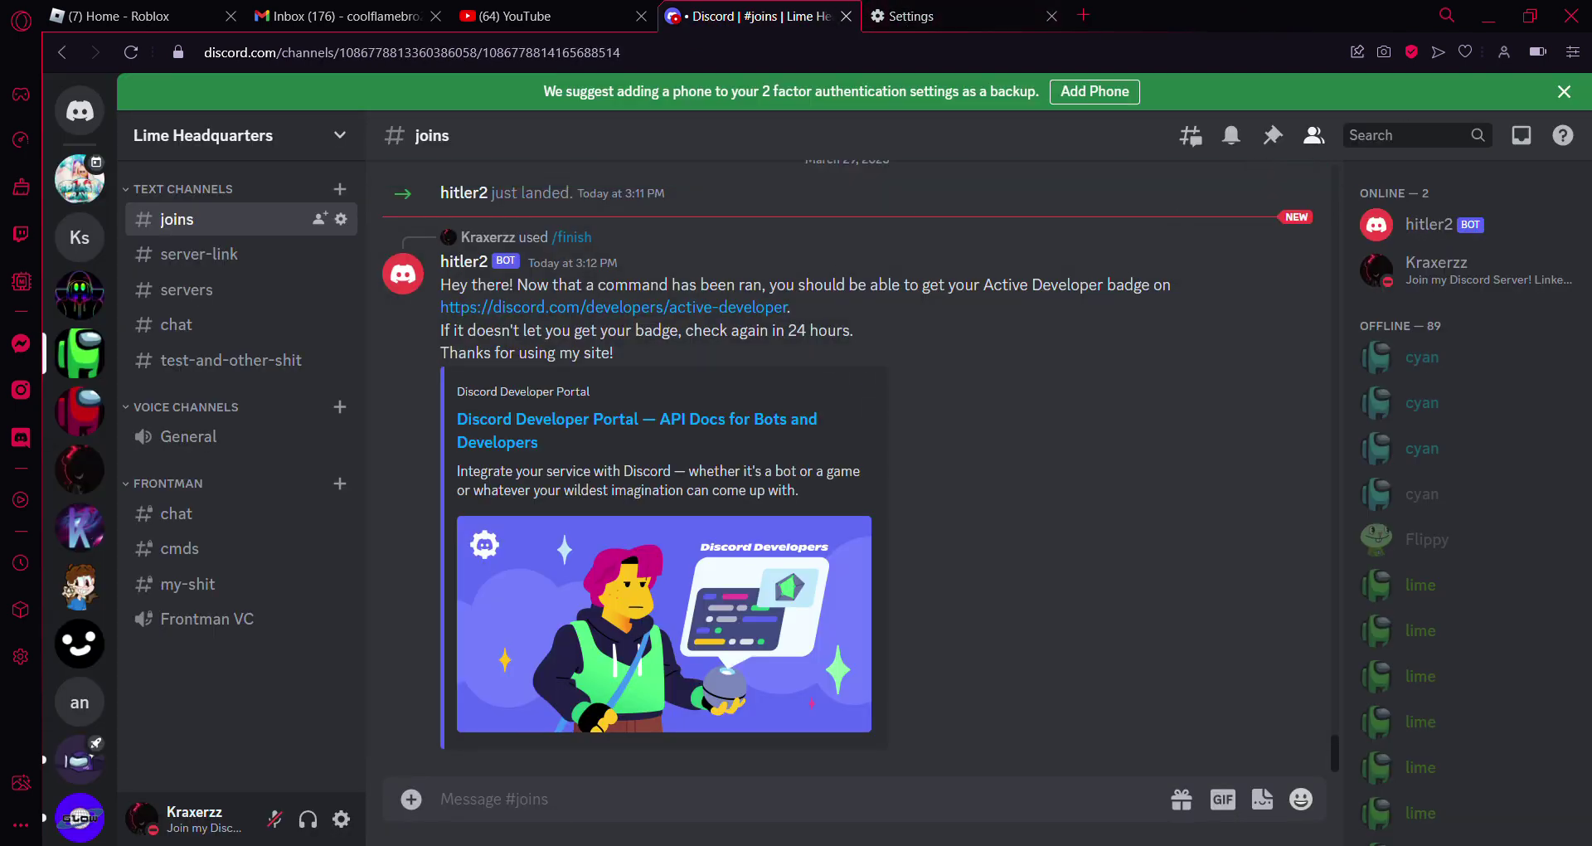